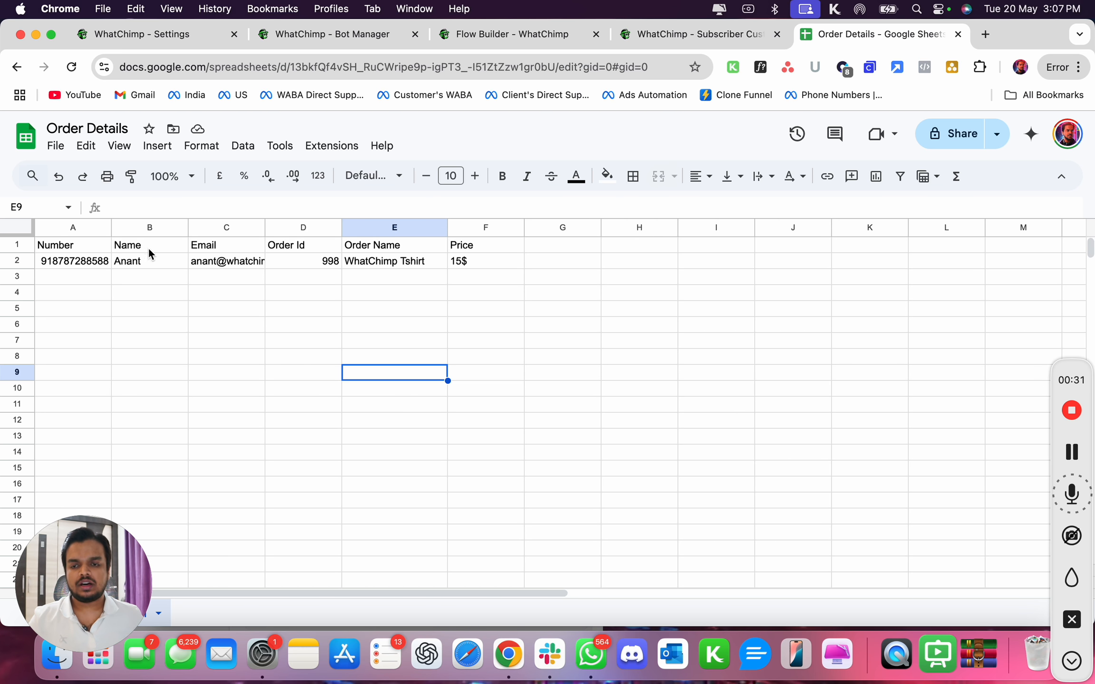
# Examine the column headers and the sample order row in the Order Details sheet.
pyautogui.moveTo(107, 292); pyautogui.dragTo(125, 268)
pyautogui.moveTo(217, 267); pyautogui.dragTo(466, 261)
pyautogui.click(452, 298)
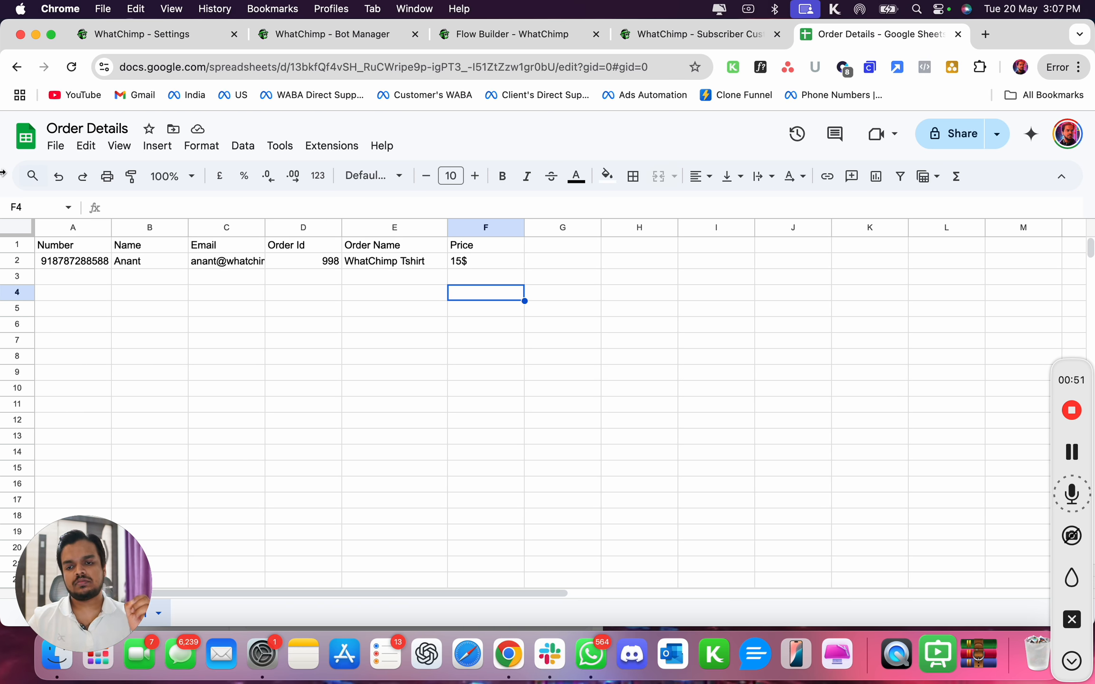
pyautogui.click(55, 266)
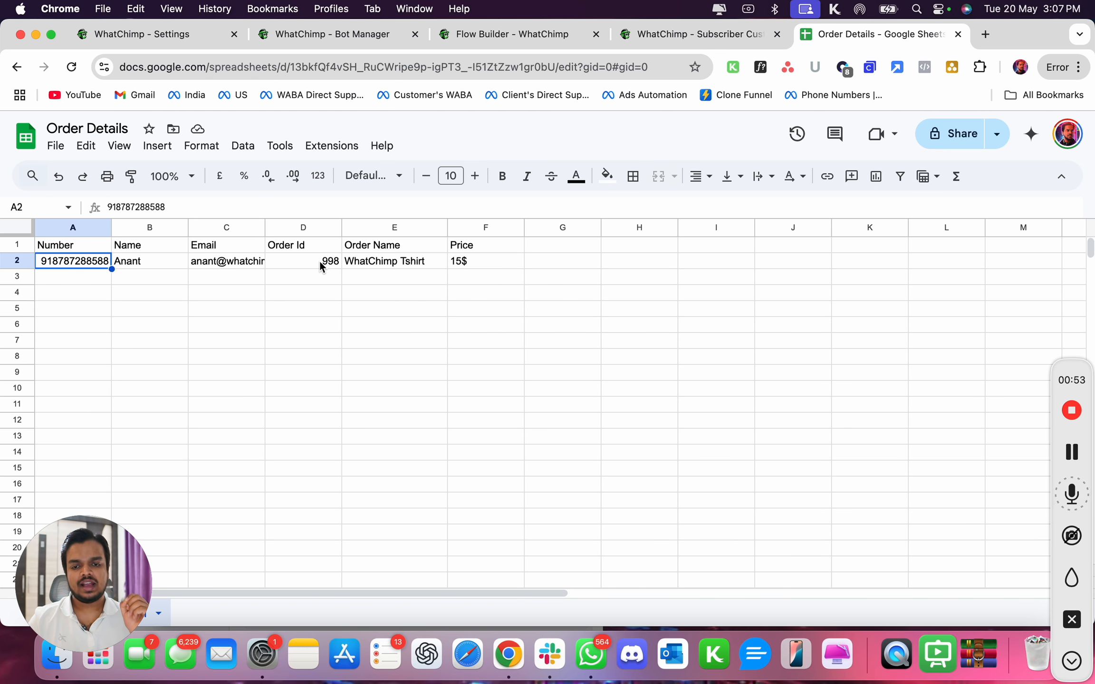
pyautogui.moveTo(321, 261); pyautogui.dragTo(477, 262)
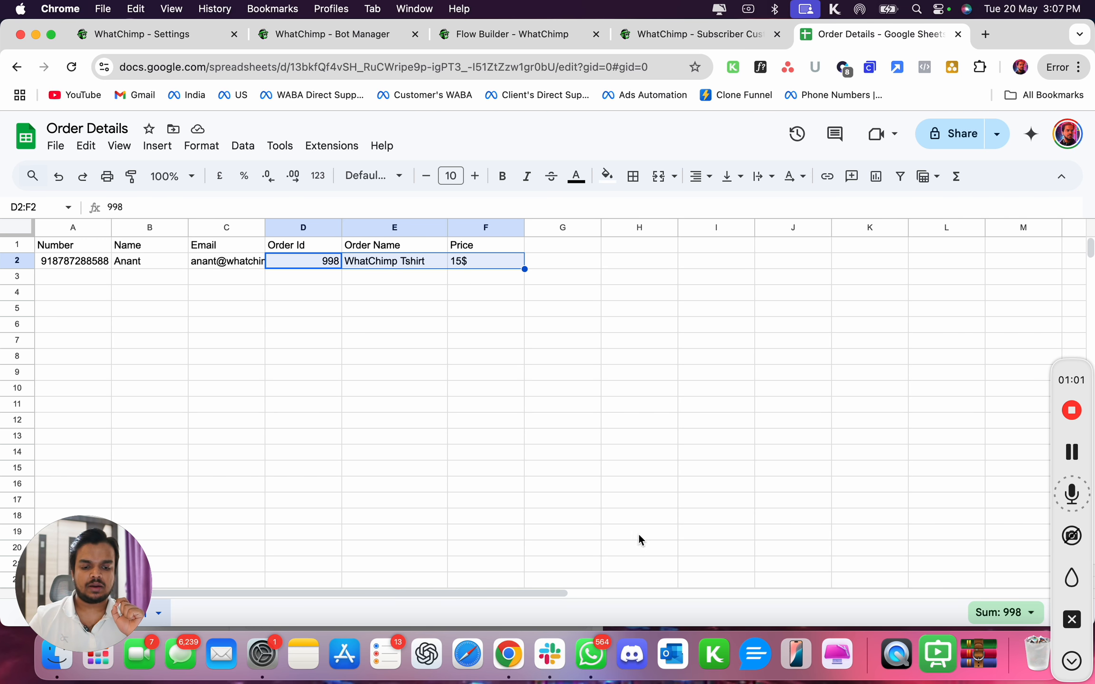
# Switch to WhatsApp and send the message "I want to fetch my order details" in the open business chat.
pyautogui.click(591, 655)
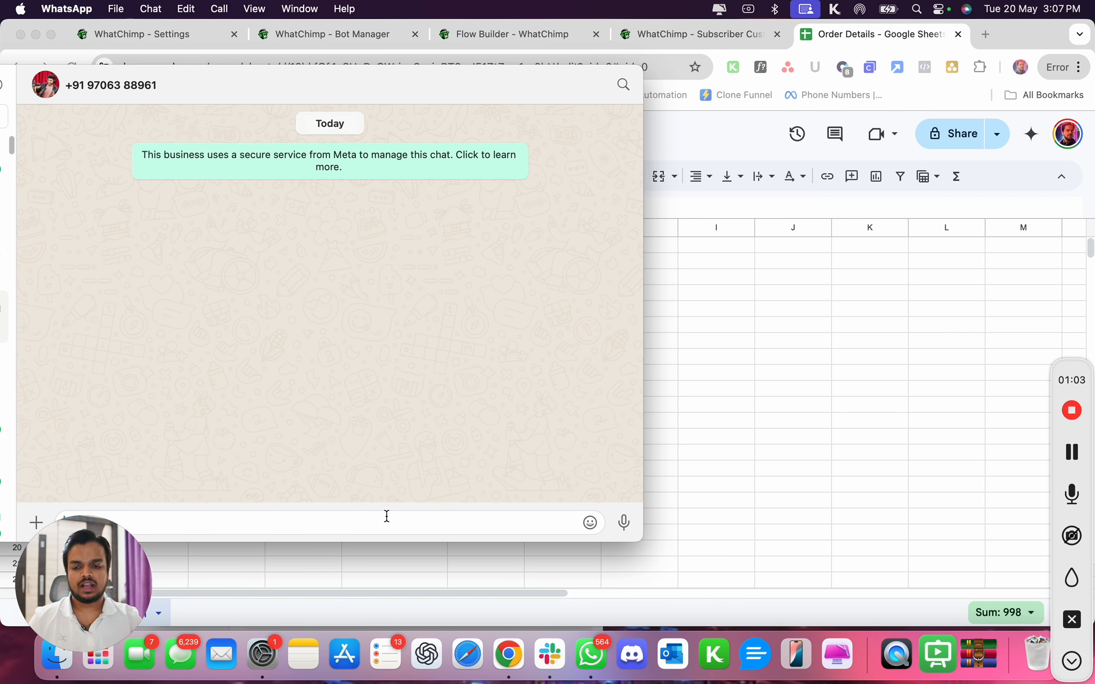
pyautogui.moveTo(102, 570); pyautogui.dragTo(587, 571)
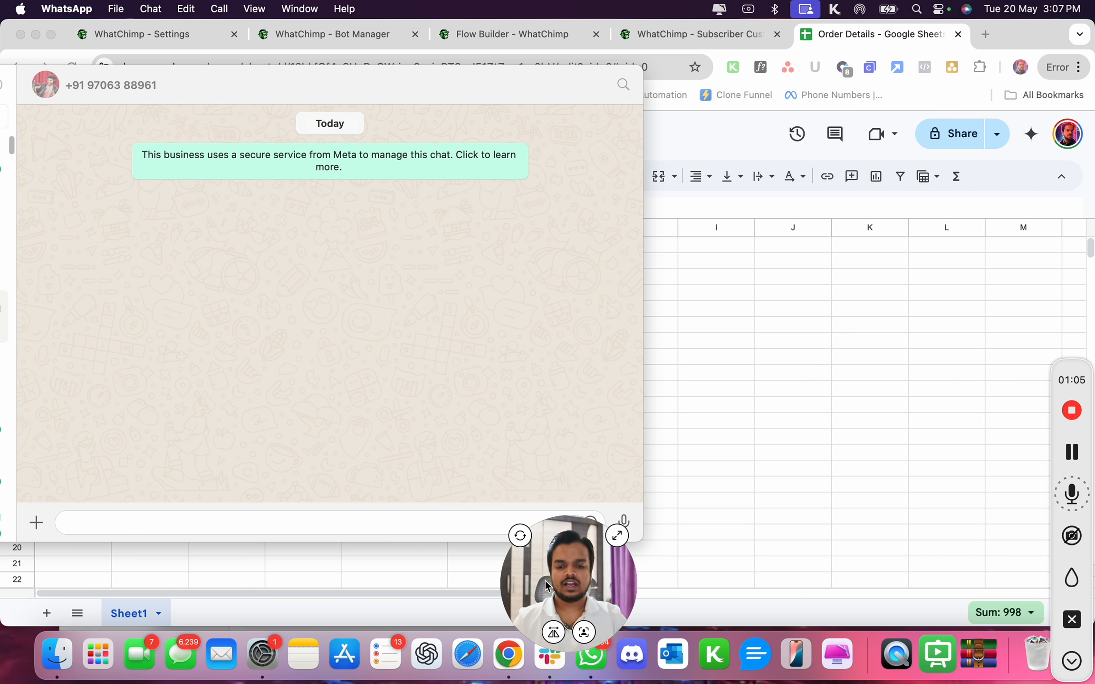
pyautogui.click(333, 528)
pyautogui.write('I want ')
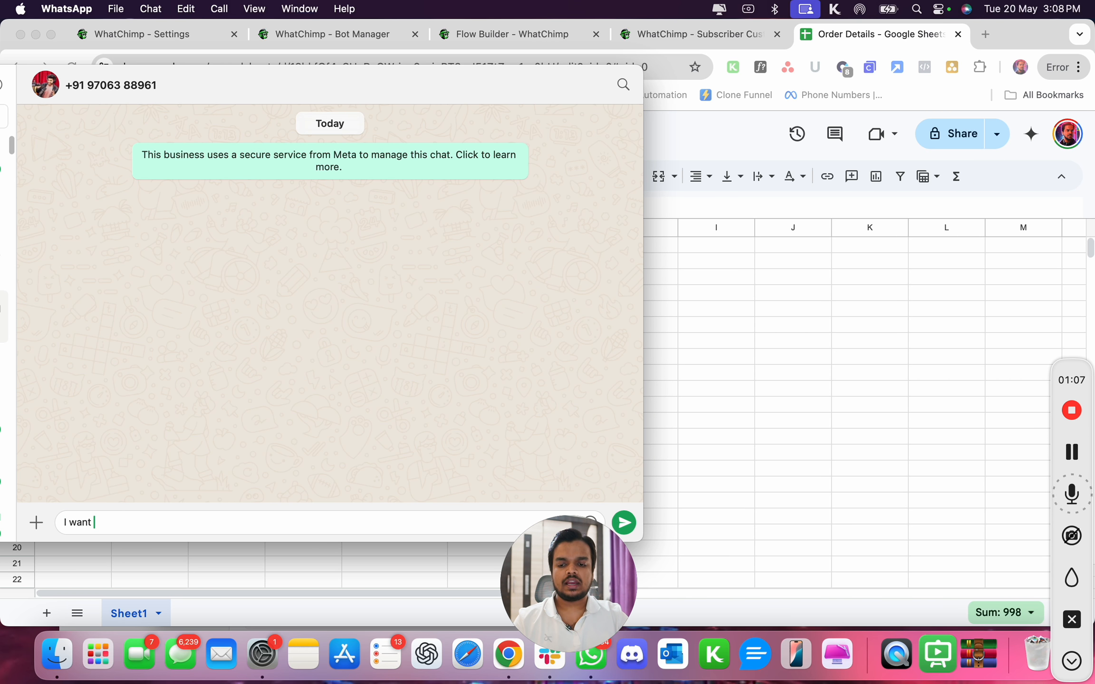
pyautogui.write('to fetch my ')
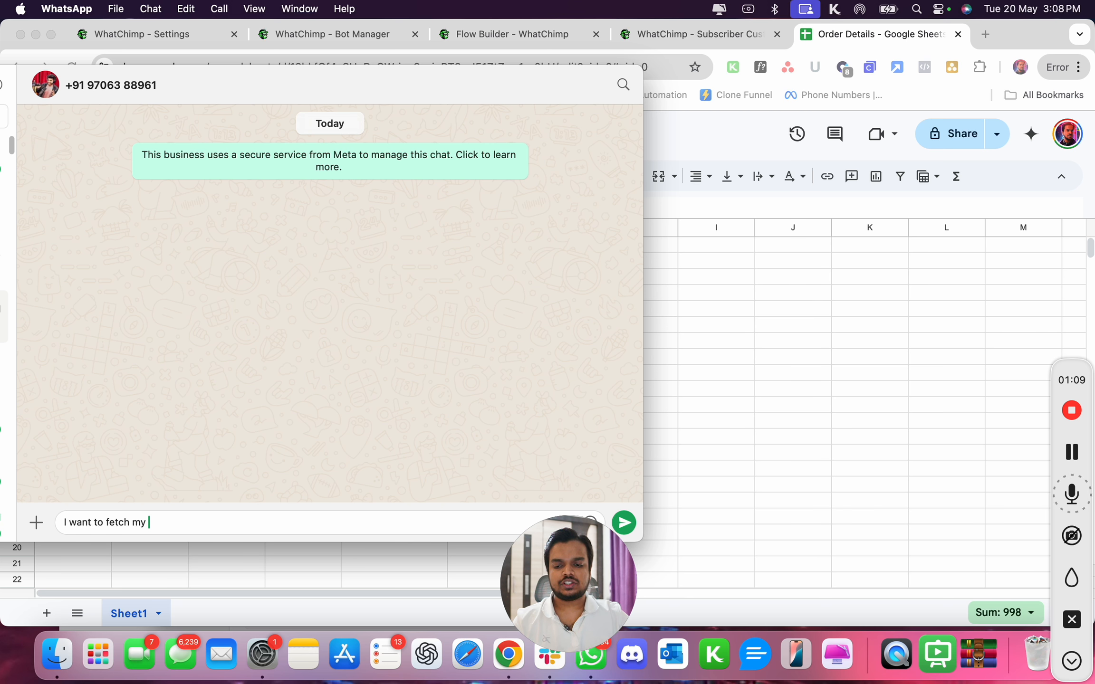
pyautogui.write('order details')
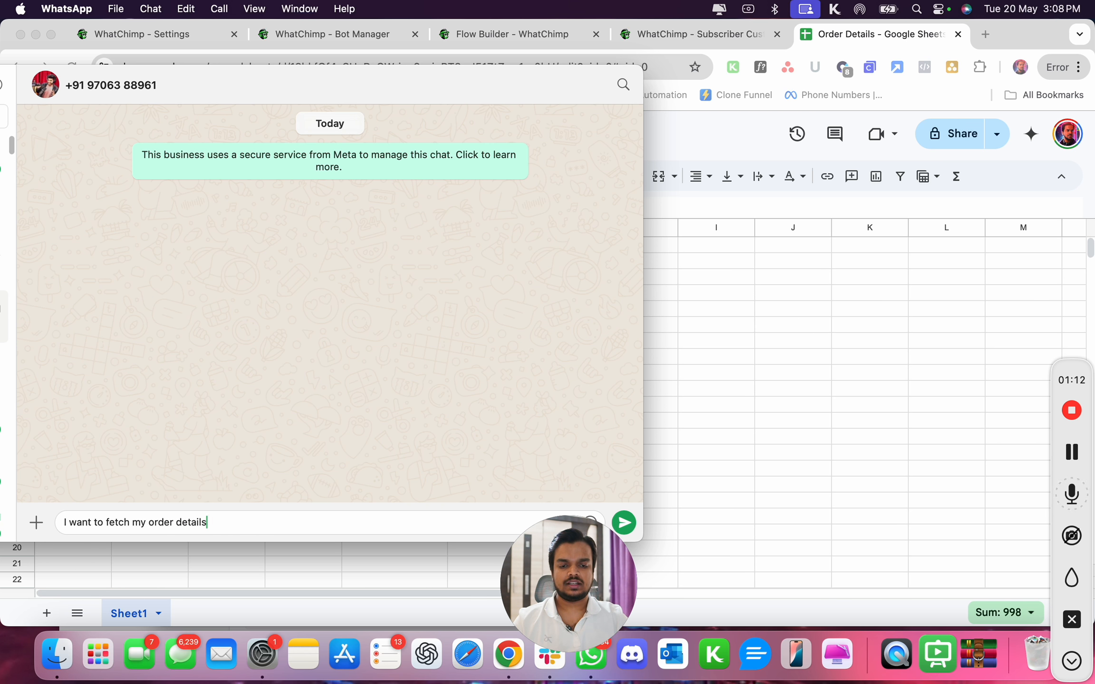
pyautogui.press('Return')
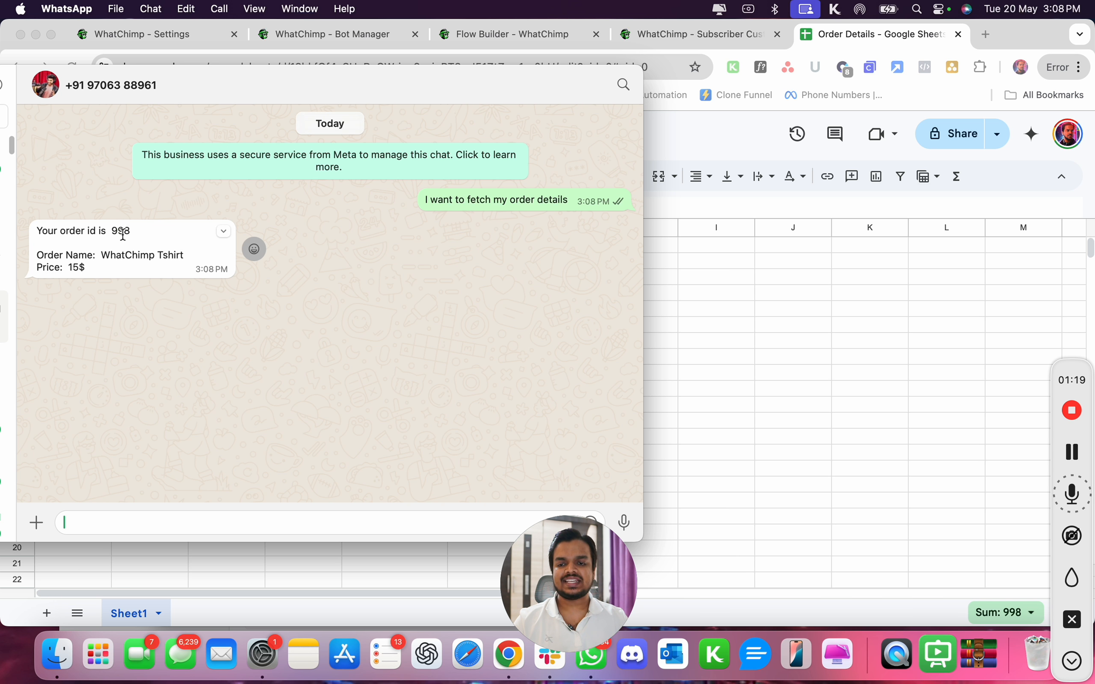
# Compare the order ID, order name and price in the WhatsApp reply with the row in the Order Details sheet.
pyautogui.moveTo(120, 234); pyautogui.dragTo(172, 253)
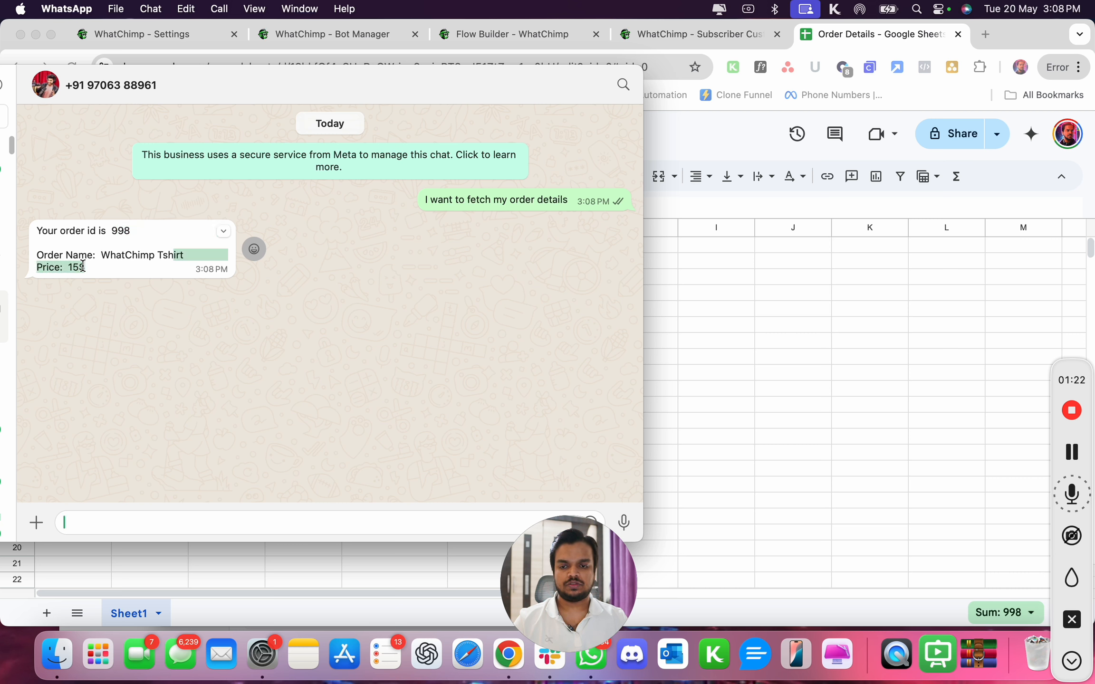
pyautogui.click(764, 282)
pyautogui.click(329, 278)
pyautogui.click(496, 278)
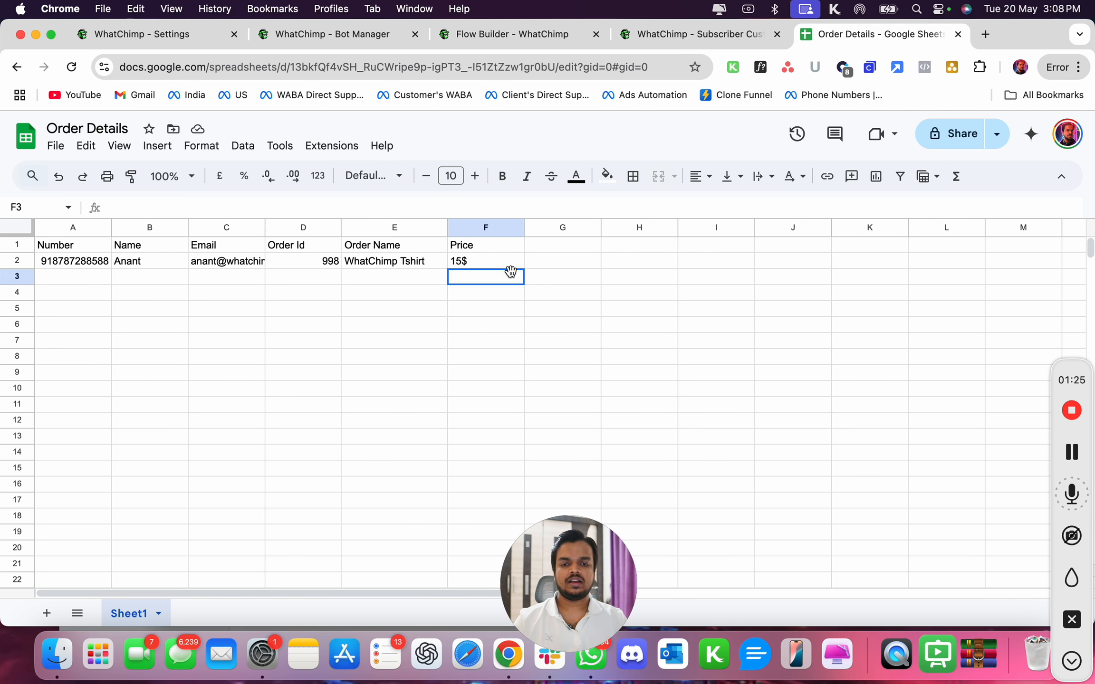
pyautogui.keyDown('shift'); pyautogui.click(51, 280); pyautogui.keyUp('shift')
pyautogui.moveTo(52, 280); pyautogui.dragTo(207, 248)
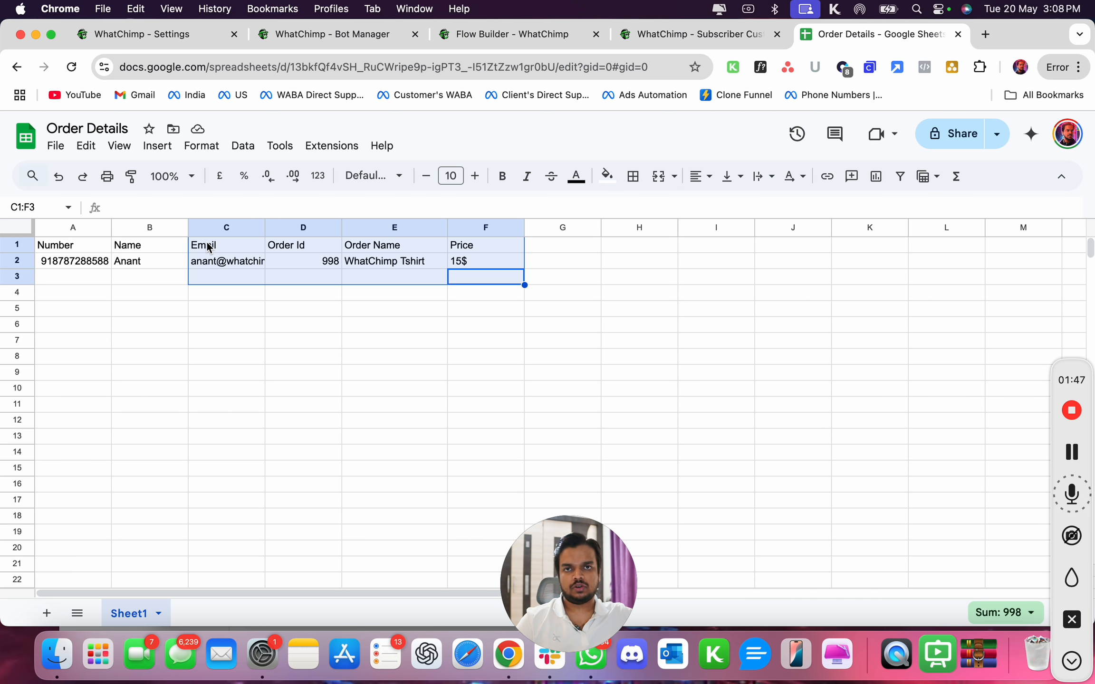
# Switch to WhatChimp, open the Google Sheet integration settings and review the connected account and linked sheets.
pyautogui.click(321, 39)
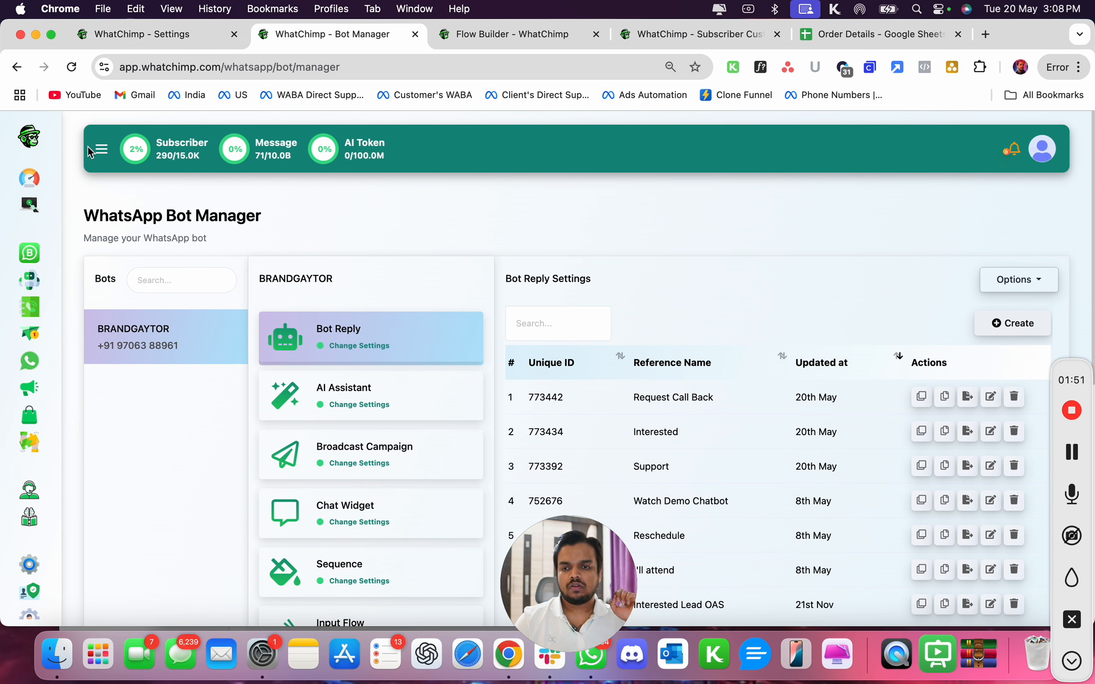
pyautogui.scroll(-1, 19, 514)
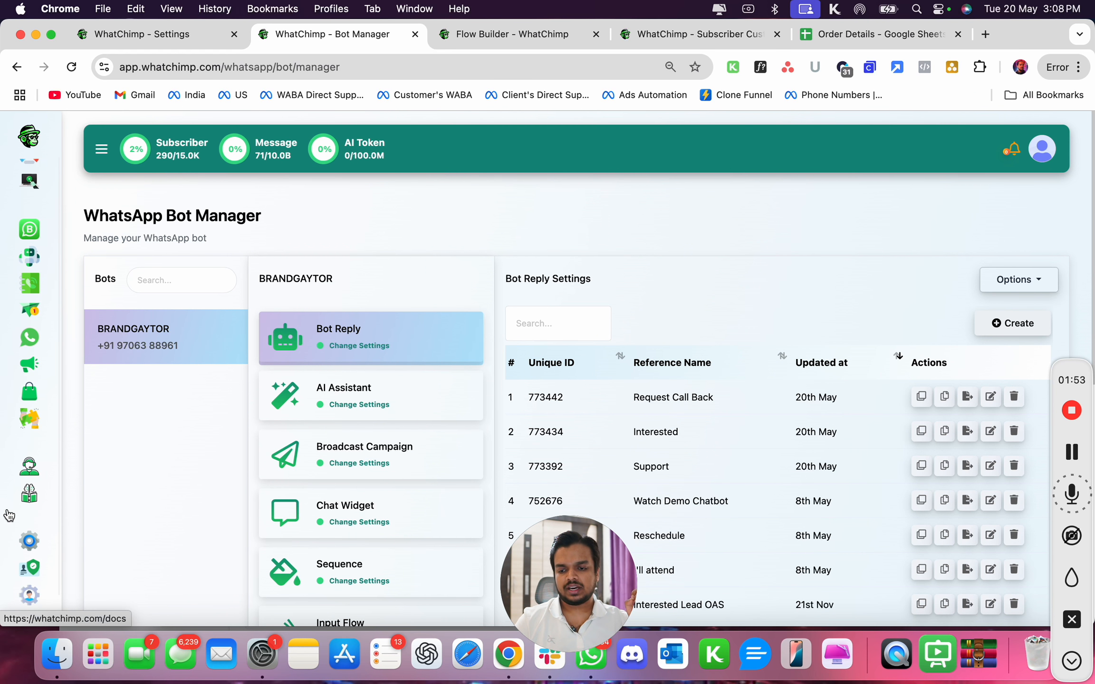
pyautogui.click(27, 542)
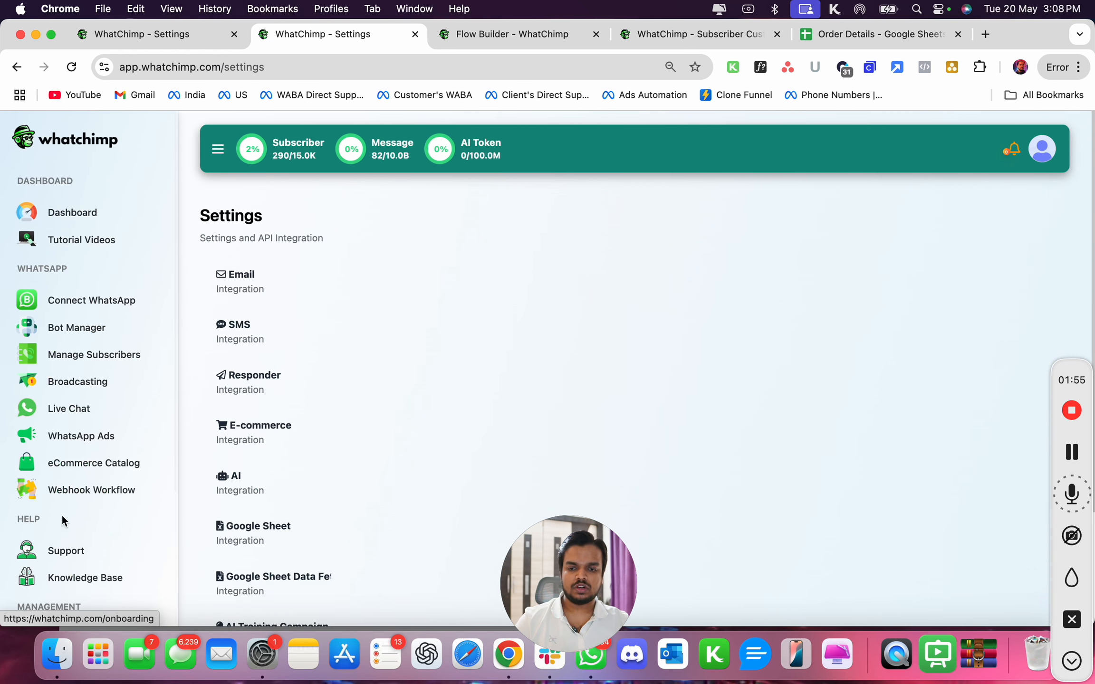
pyautogui.scroll(-3, 244, 536)
pyautogui.click(266, 393)
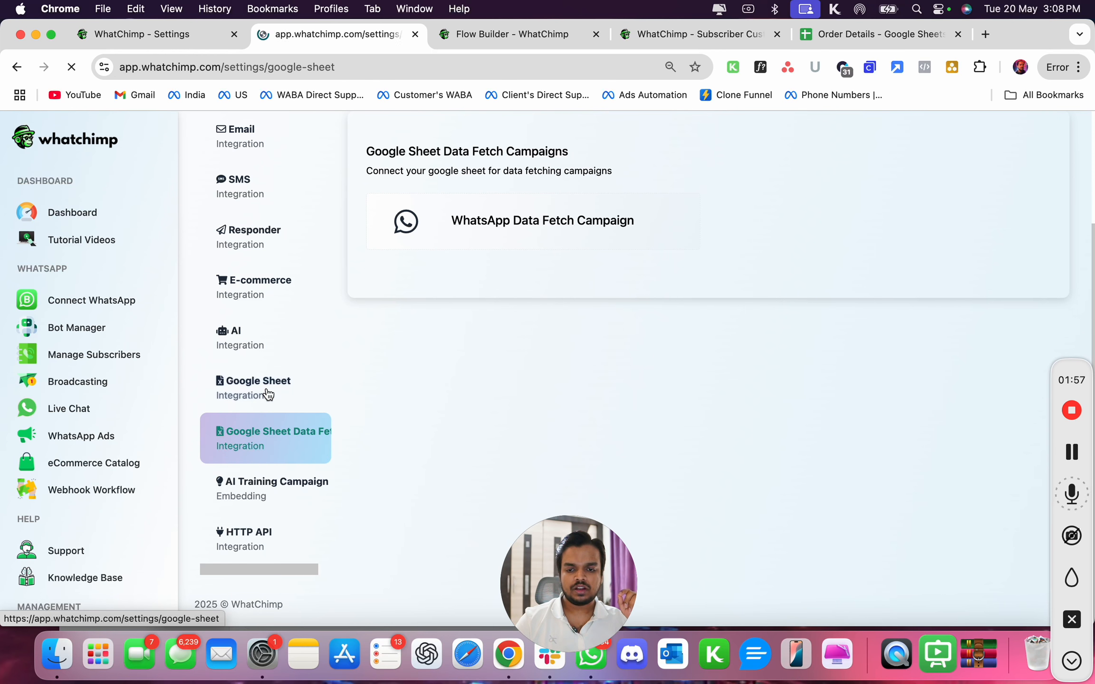
pyautogui.scroll(5, 263, 371)
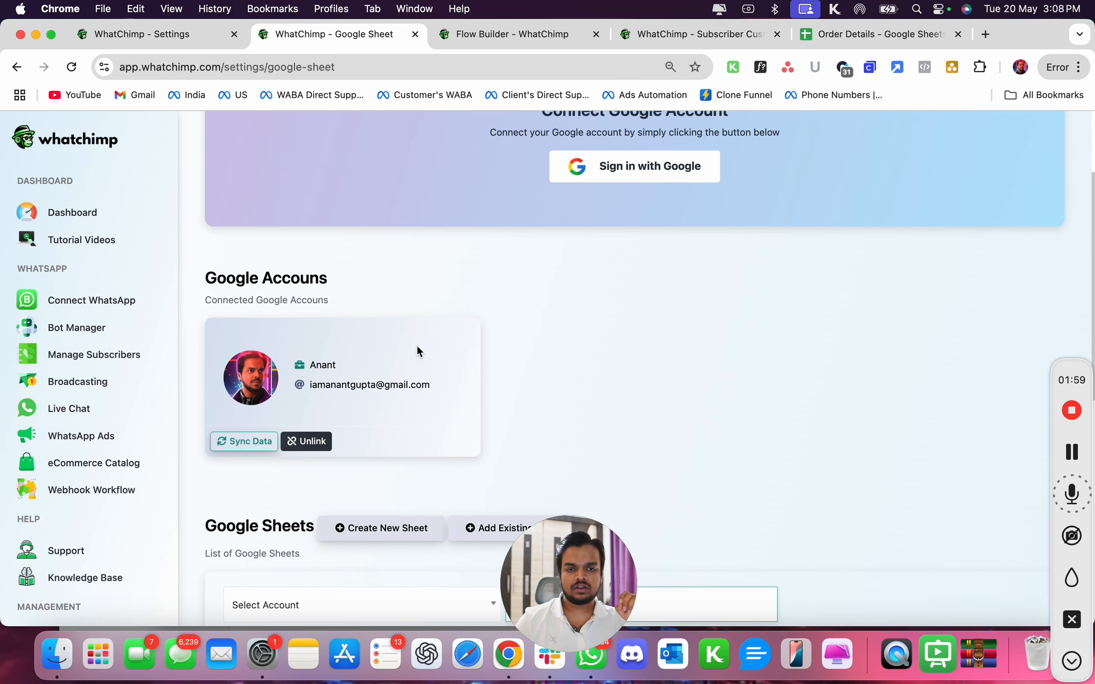
pyautogui.scroll(2, 455, 296)
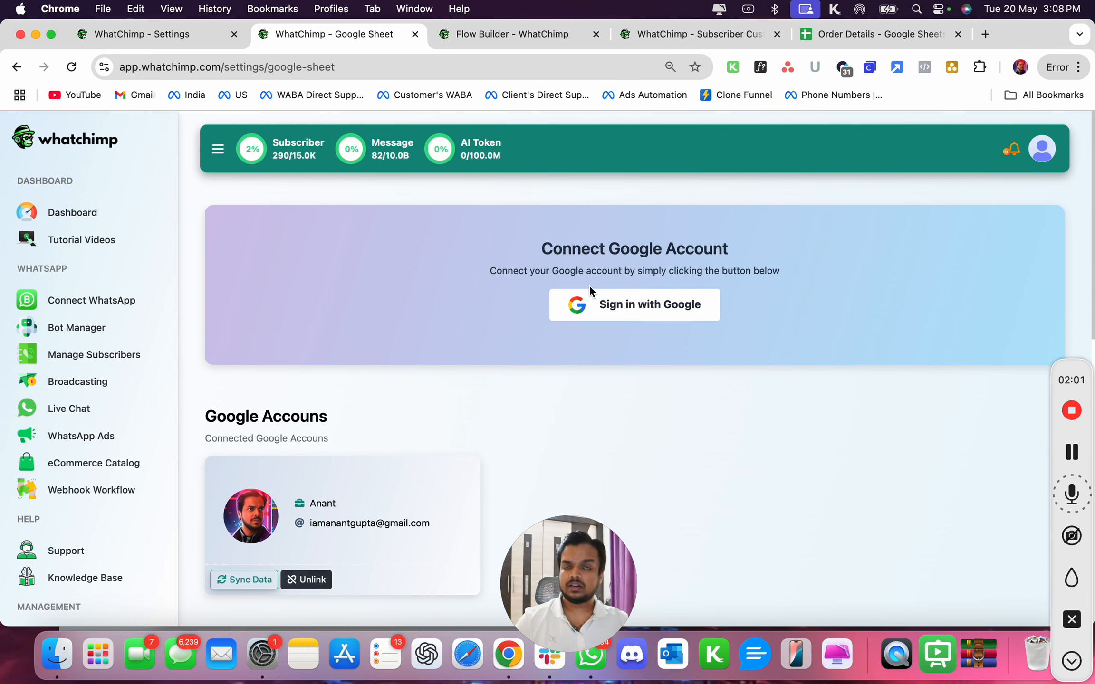
pyautogui.scroll(-10, 590, 286)
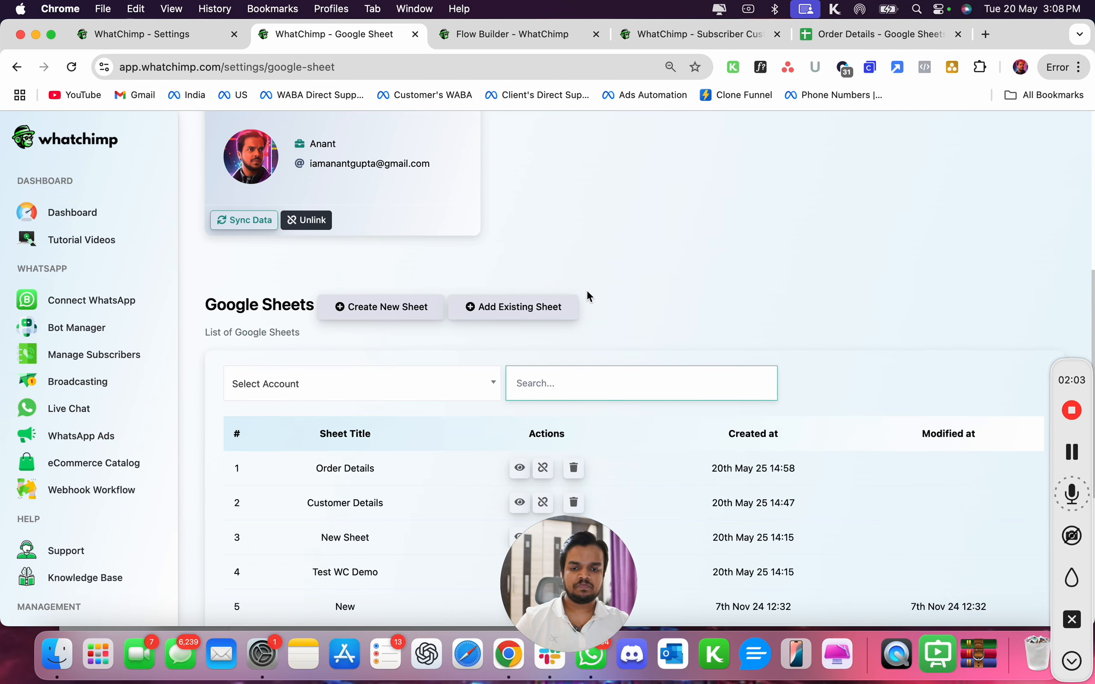
pyautogui.scroll(-2, 584, 304)
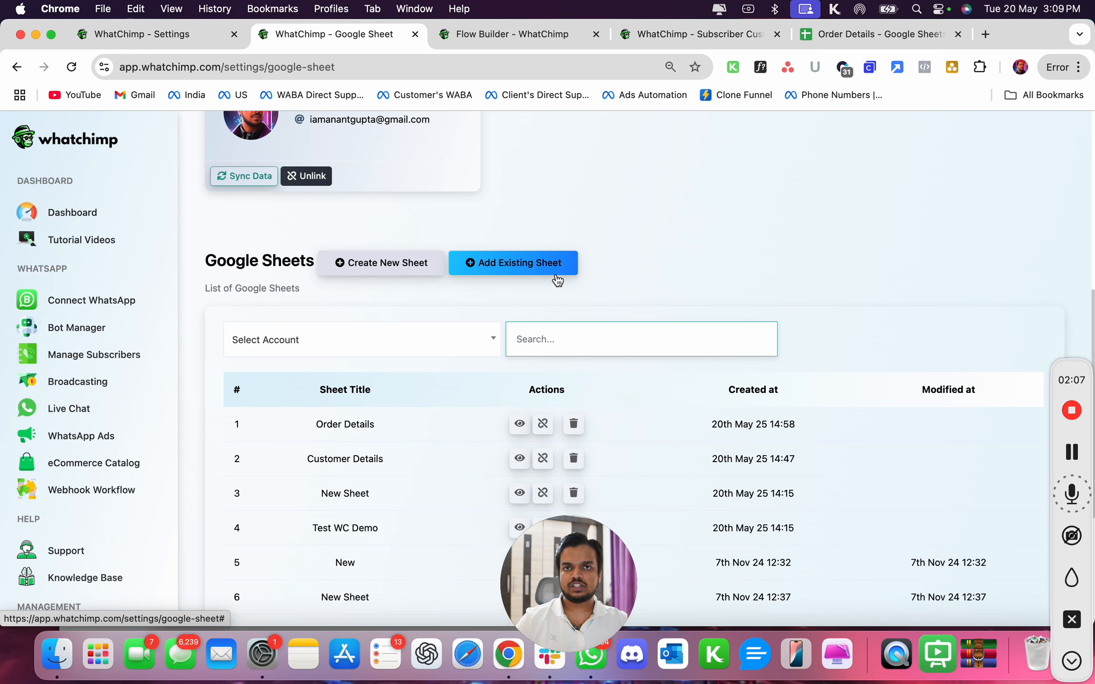
pyautogui.click(871, 27)
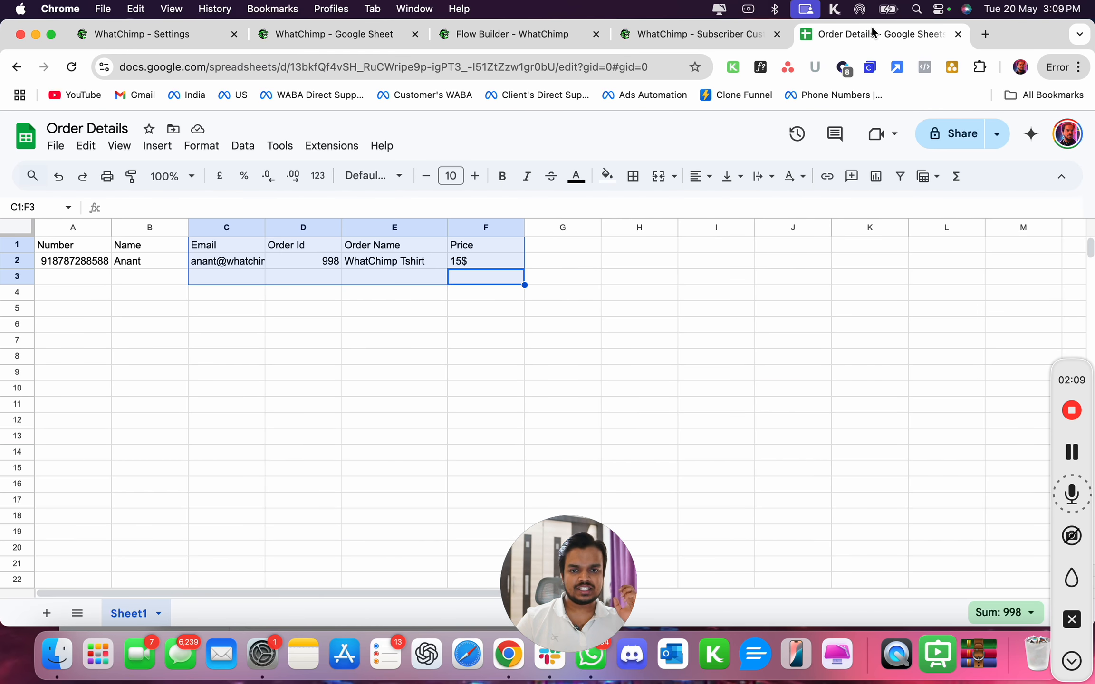
pyautogui.click(384, 32)
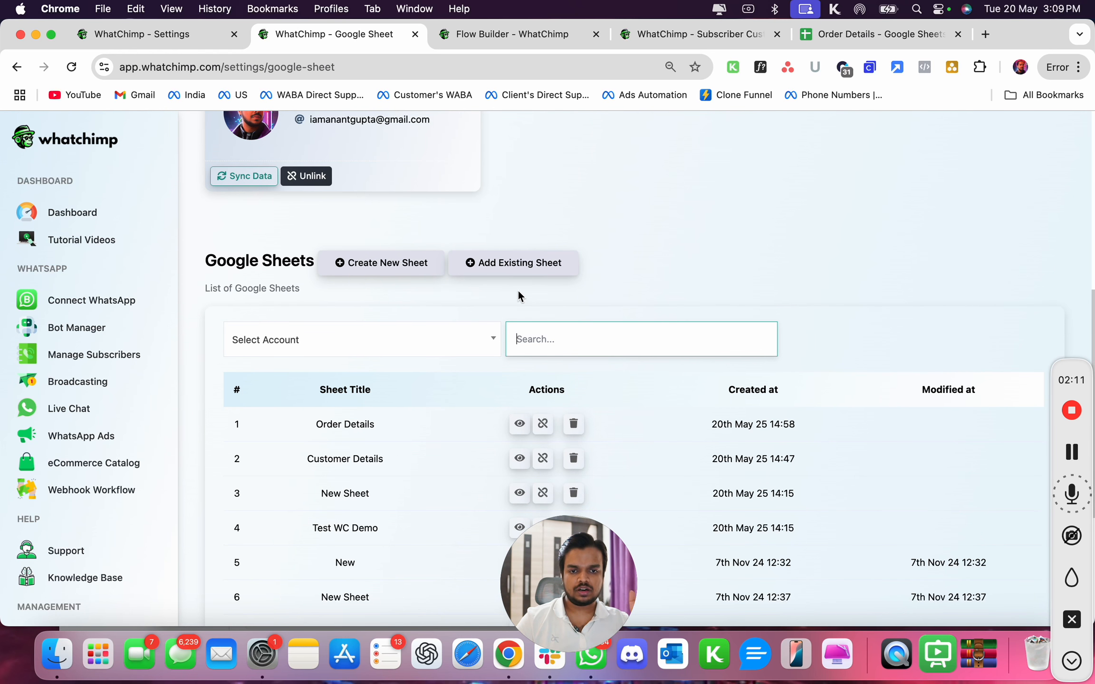
pyautogui.click(533, 268)
pyautogui.click(554, 231)
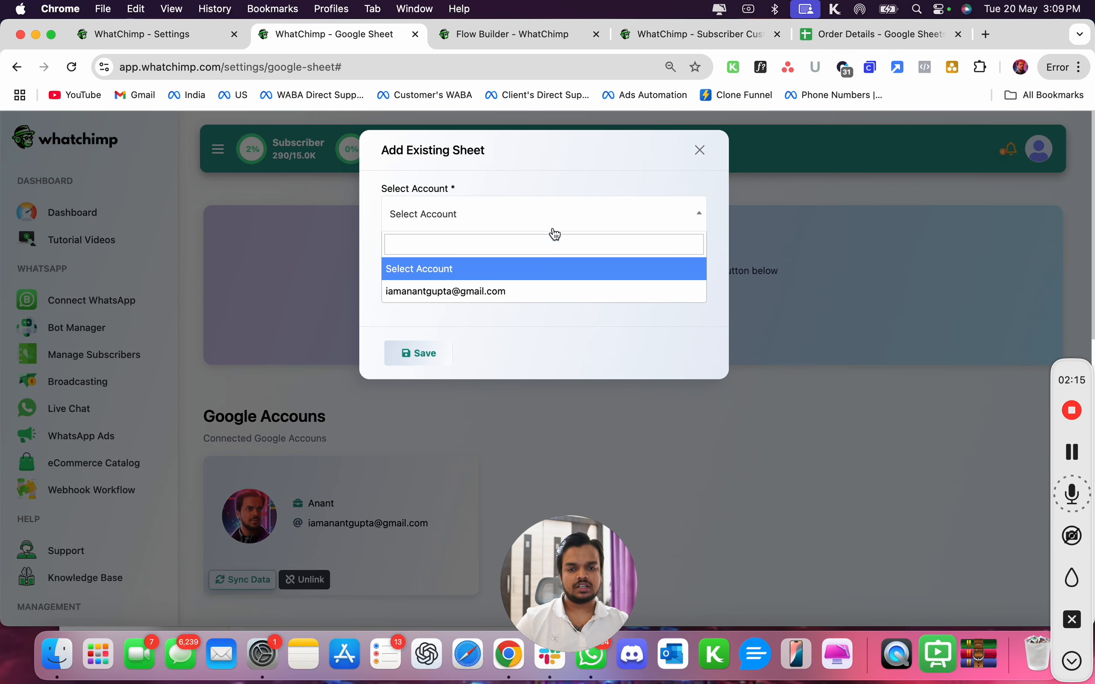
pyautogui.click(532, 288)
pyautogui.click(830, 35)
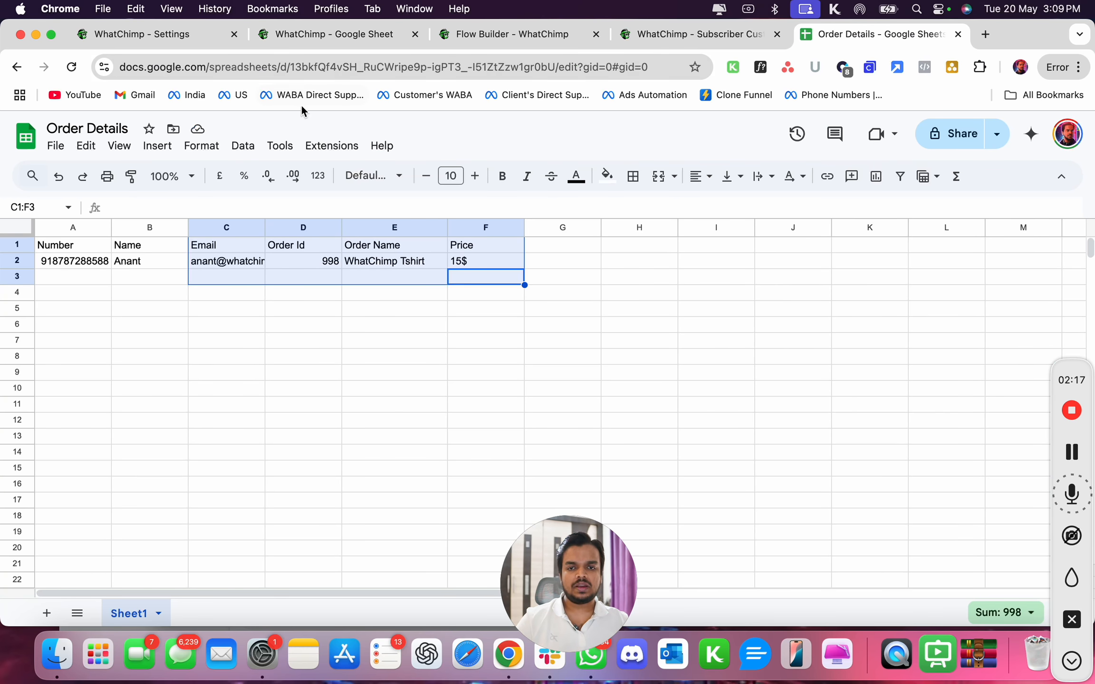
pyautogui.click(291, 67)
pyautogui.moveTo(292, 67); pyautogui.dragTo(555, 69)
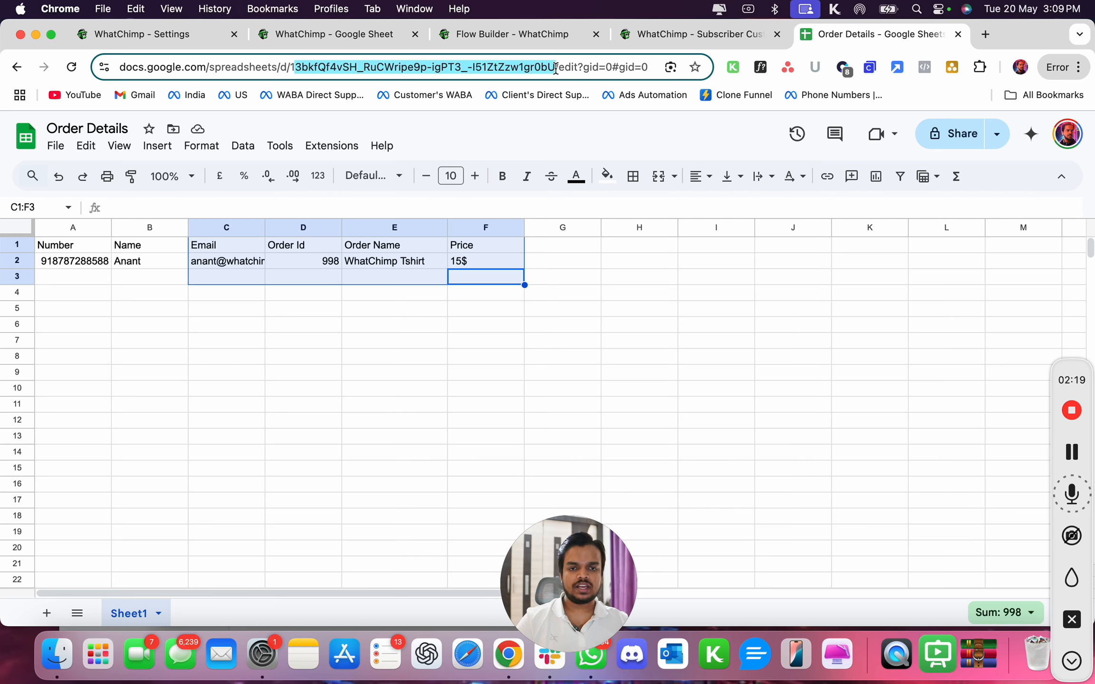
pyautogui.press('super+c')
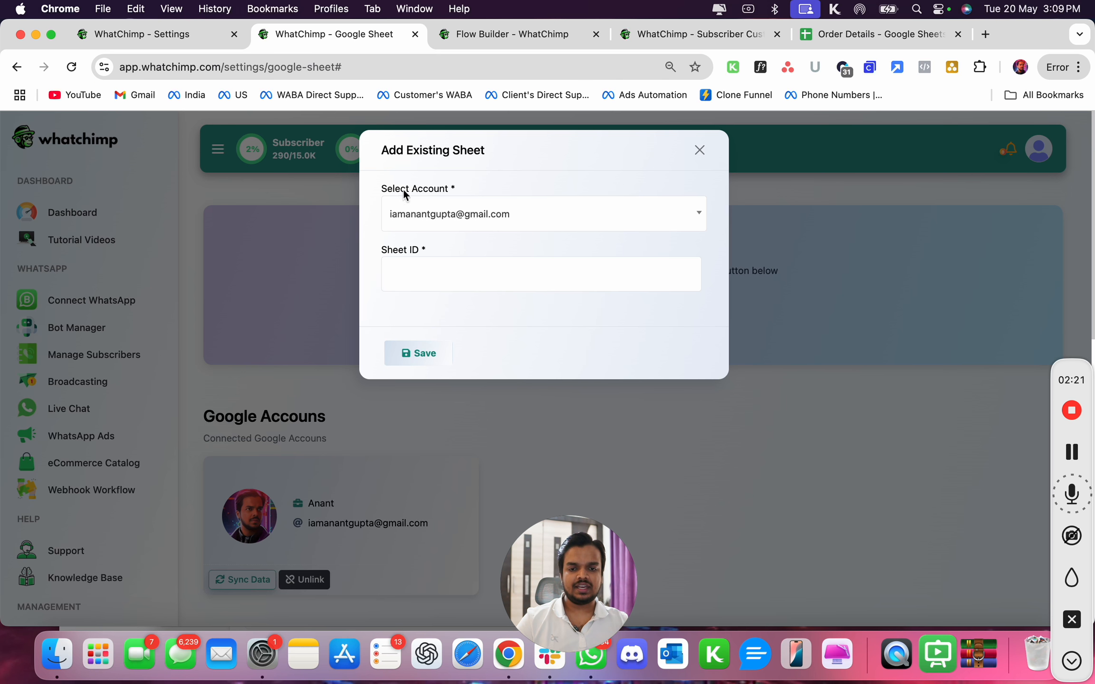
pyautogui.click(338, 37)
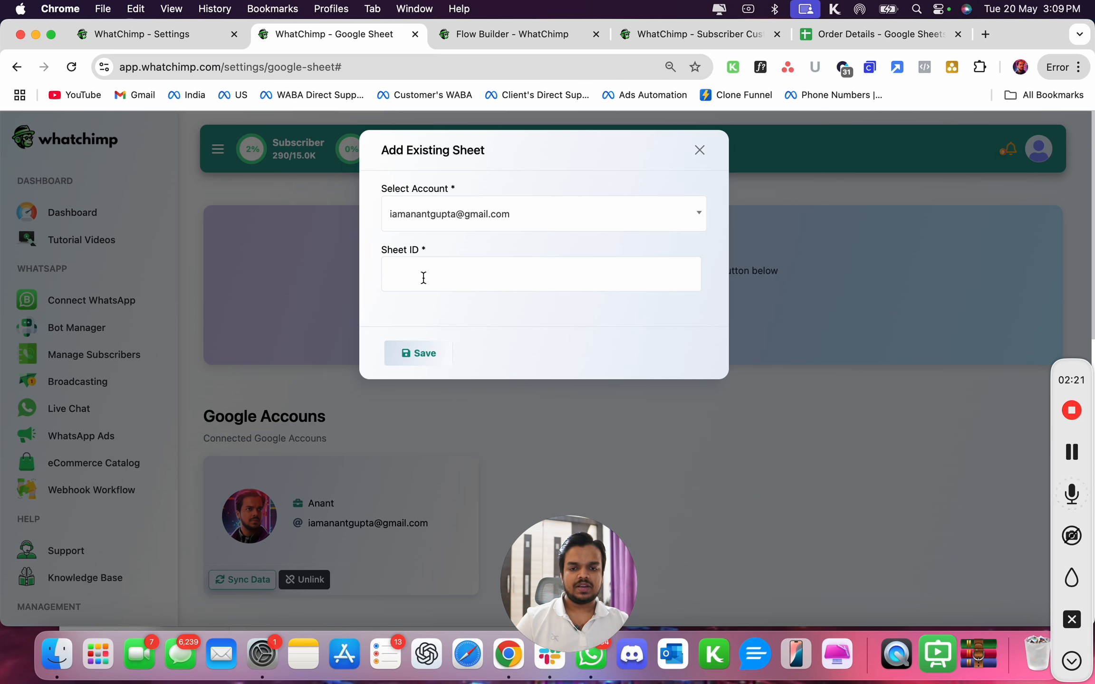
pyautogui.click(699, 150)
# Go to the WhatsApp Data Fetch Campaign in the Google Sheet Data Fetch settings and open the "Fetch" connection for editing.
pyautogui.scroll(-2, 744, 304)
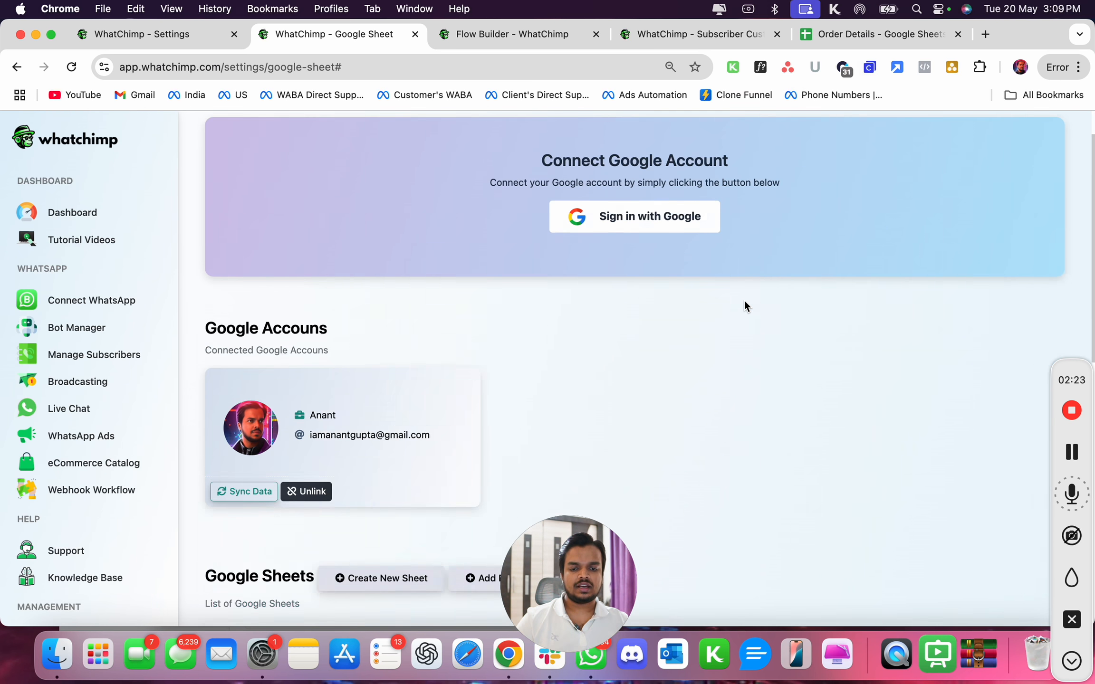
pyautogui.scroll(-10, 744, 305)
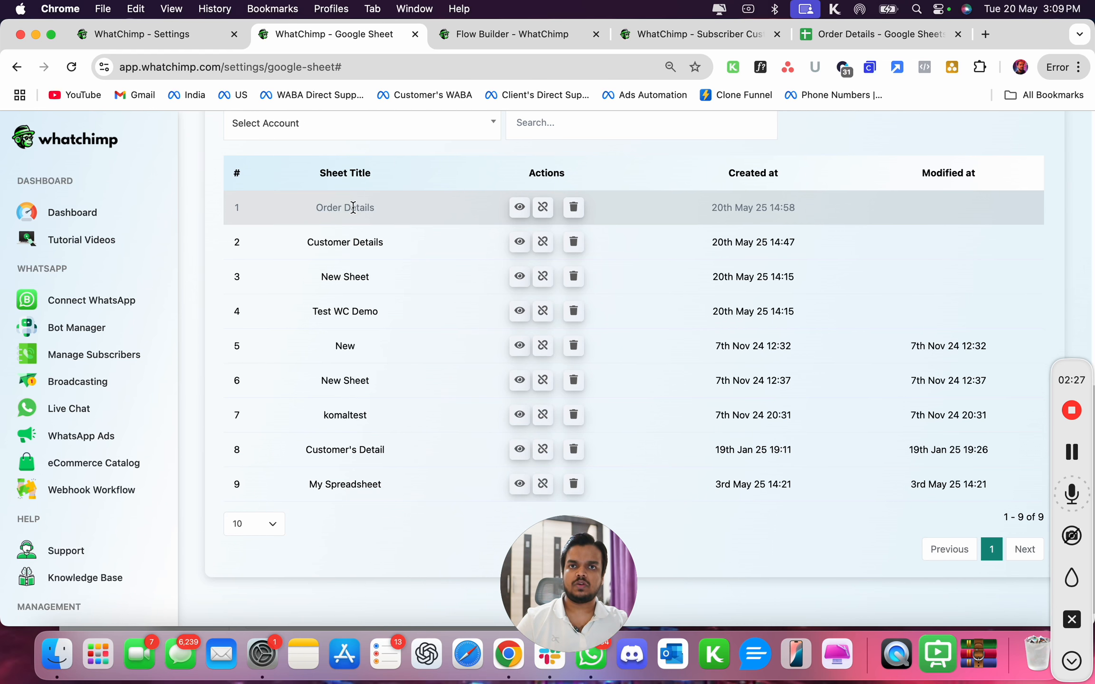
pyautogui.scroll(5, 353, 208)
pyautogui.scroll(-2, 138, 362)
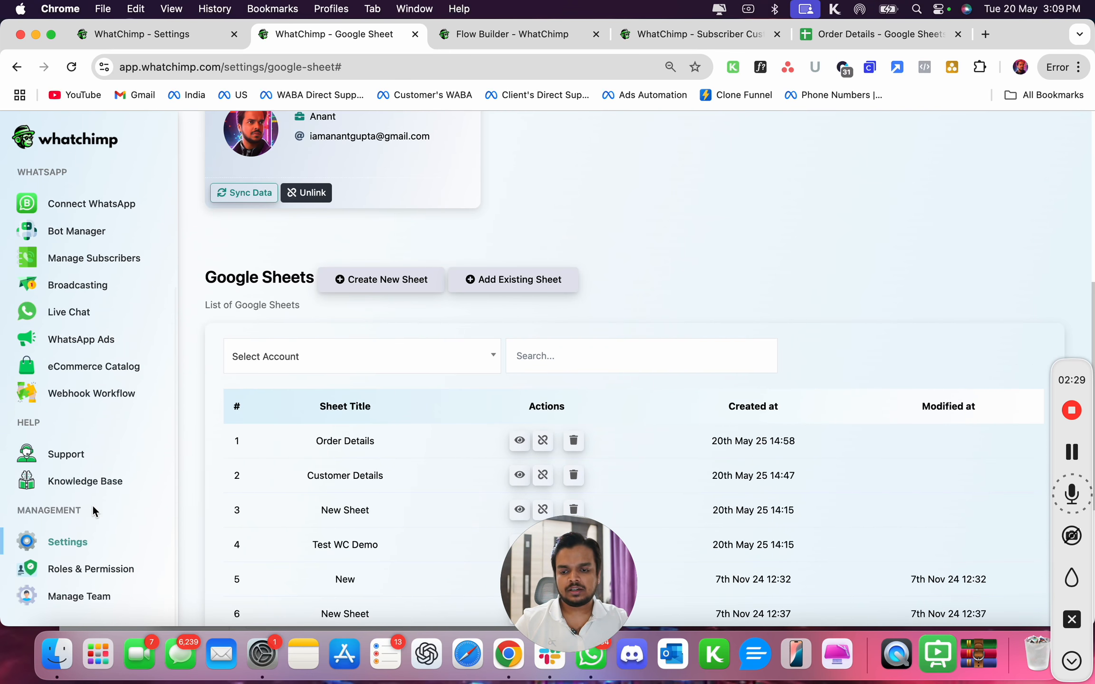
pyautogui.click(89, 547)
pyautogui.click(228, 587)
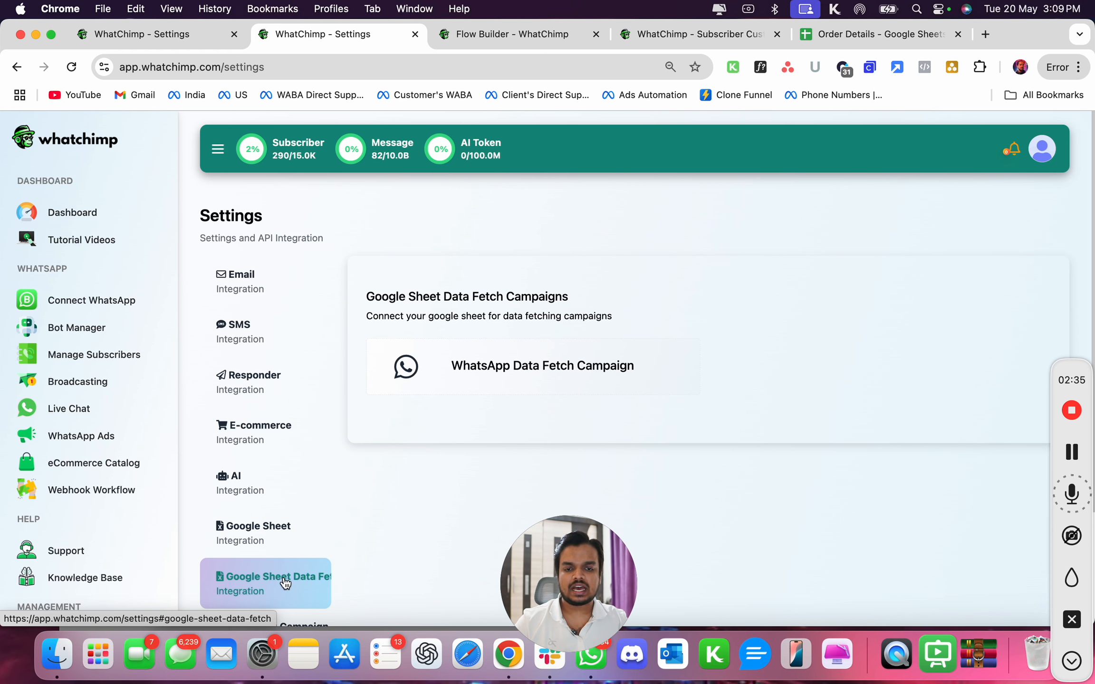
pyautogui.scroll(-3, 286, 580)
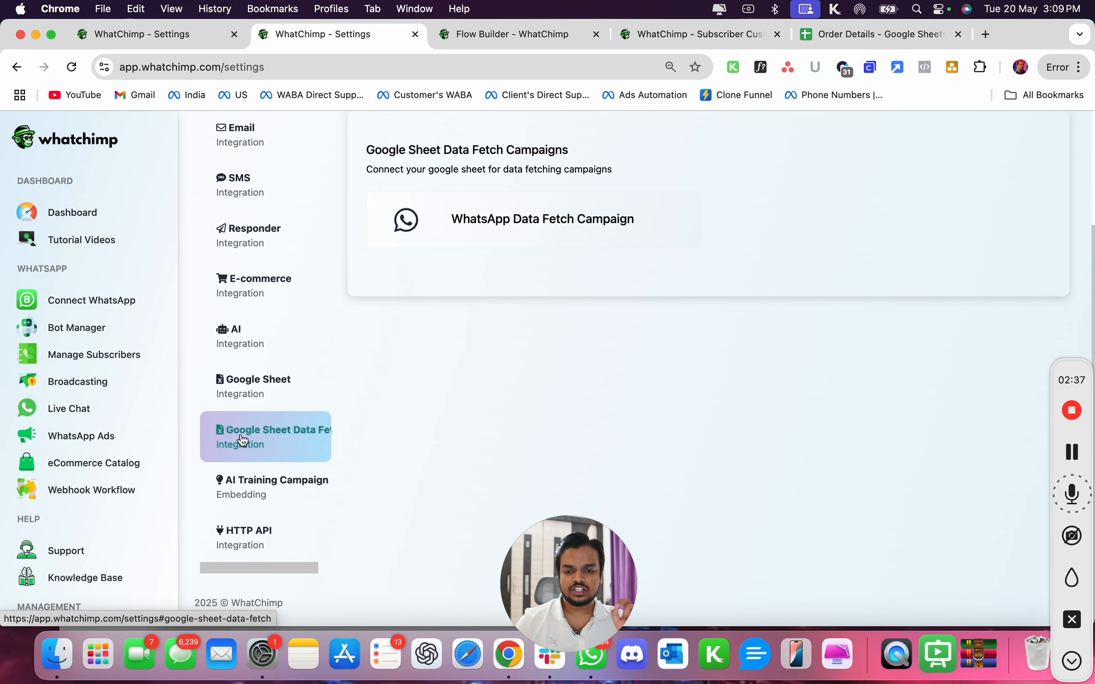
pyautogui.click(489, 233)
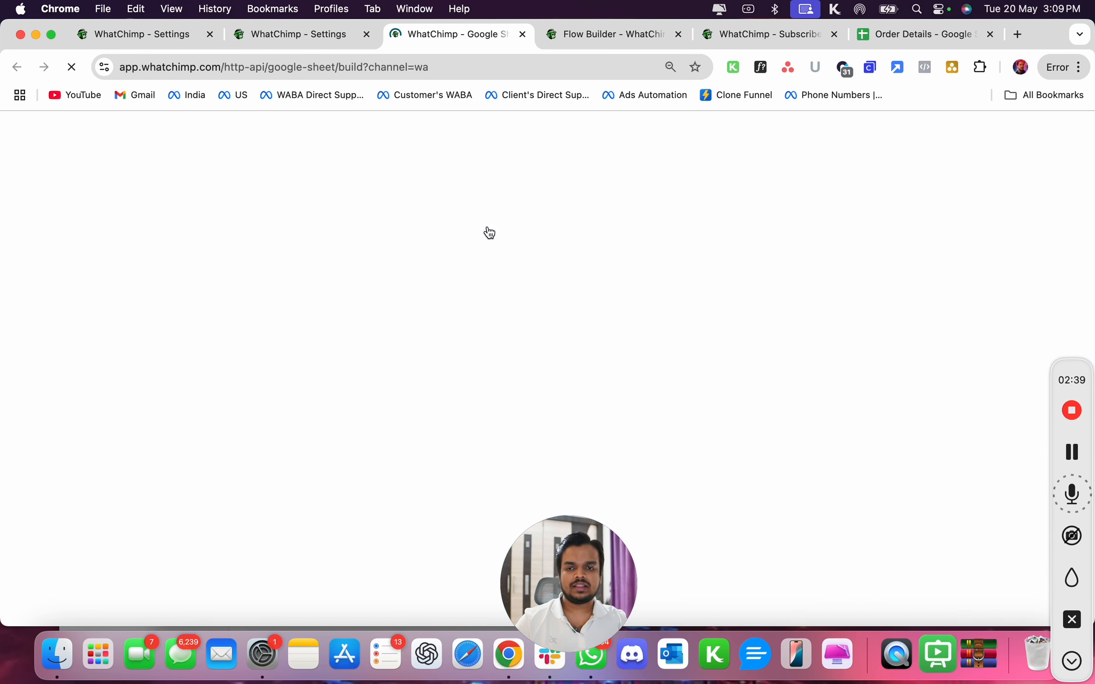
pyautogui.scroll(-3, 489, 368)
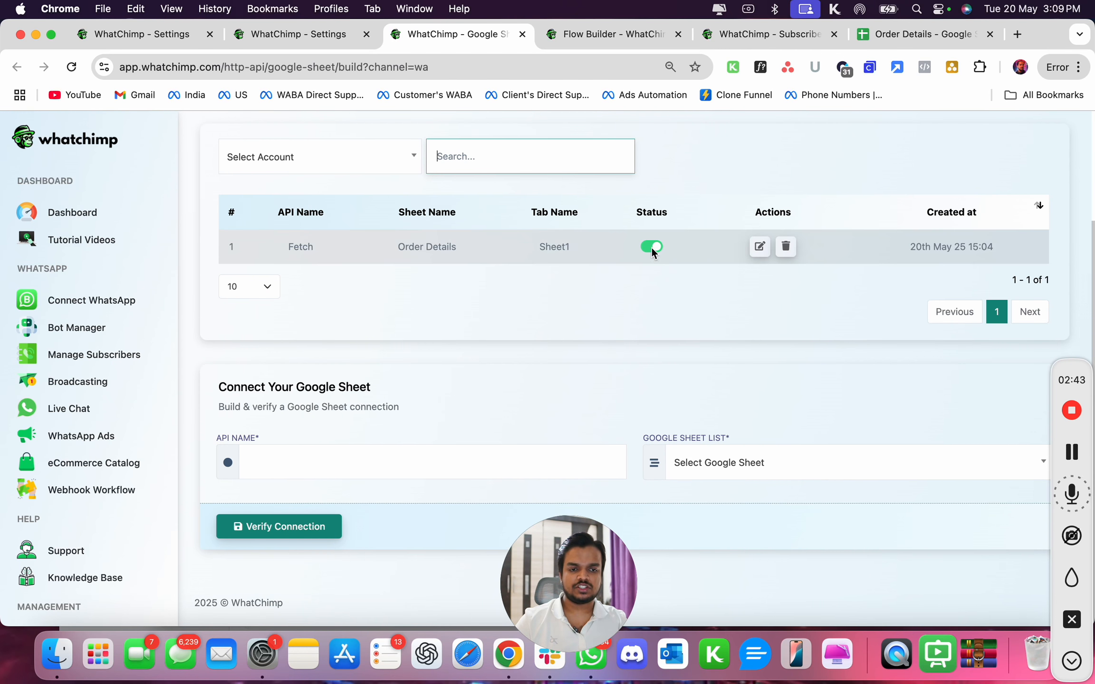
pyautogui.click(758, 247)
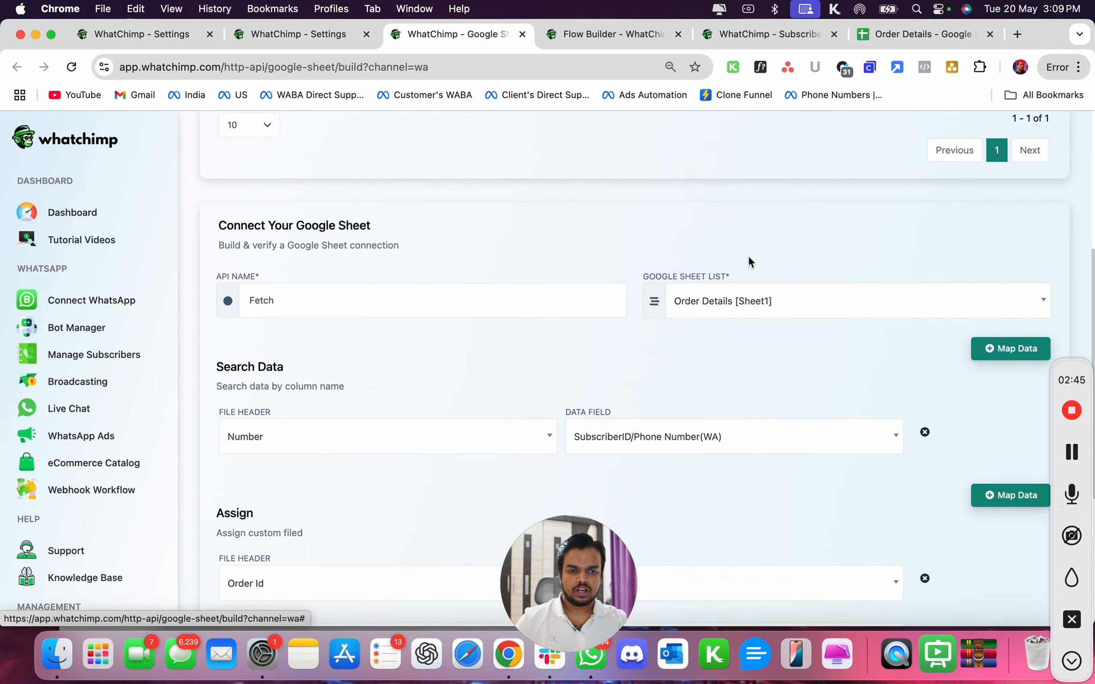
# Review the "Fetch" connection's API name and the Order Details [Sheet1] entry in its Google Sheet list.
pyautogui.scroll(5, 754, 160)
pyautogui.scroll(-5, 762, 283)
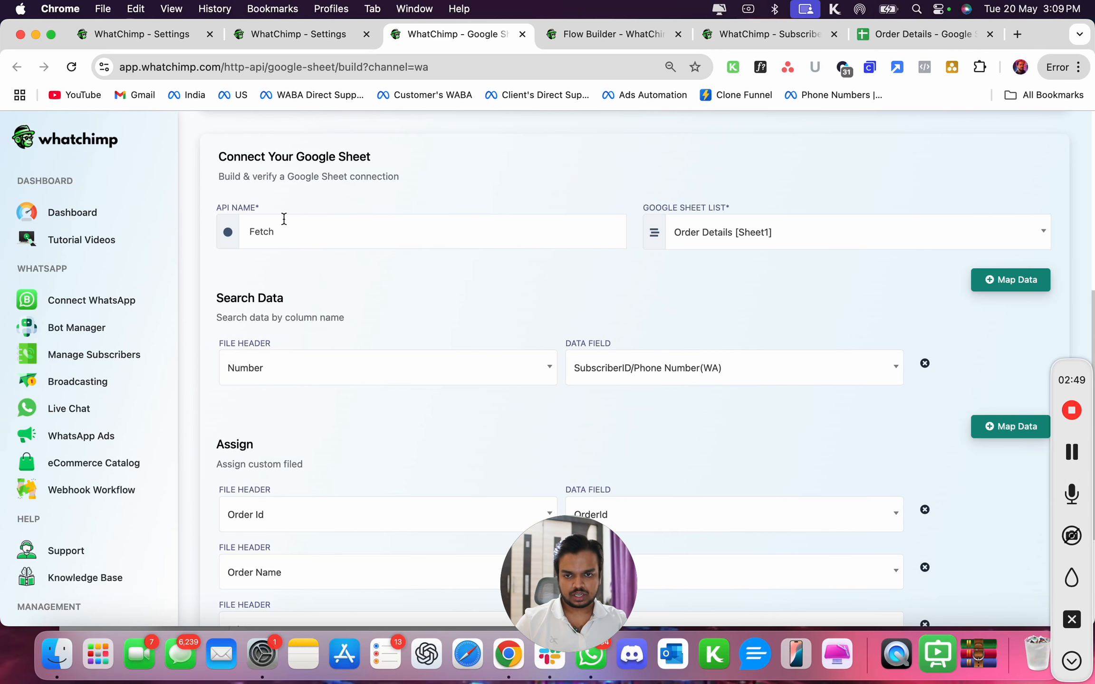
pyautogui.moveTo(248, 233); pyautogui.dragTo(330, 230)
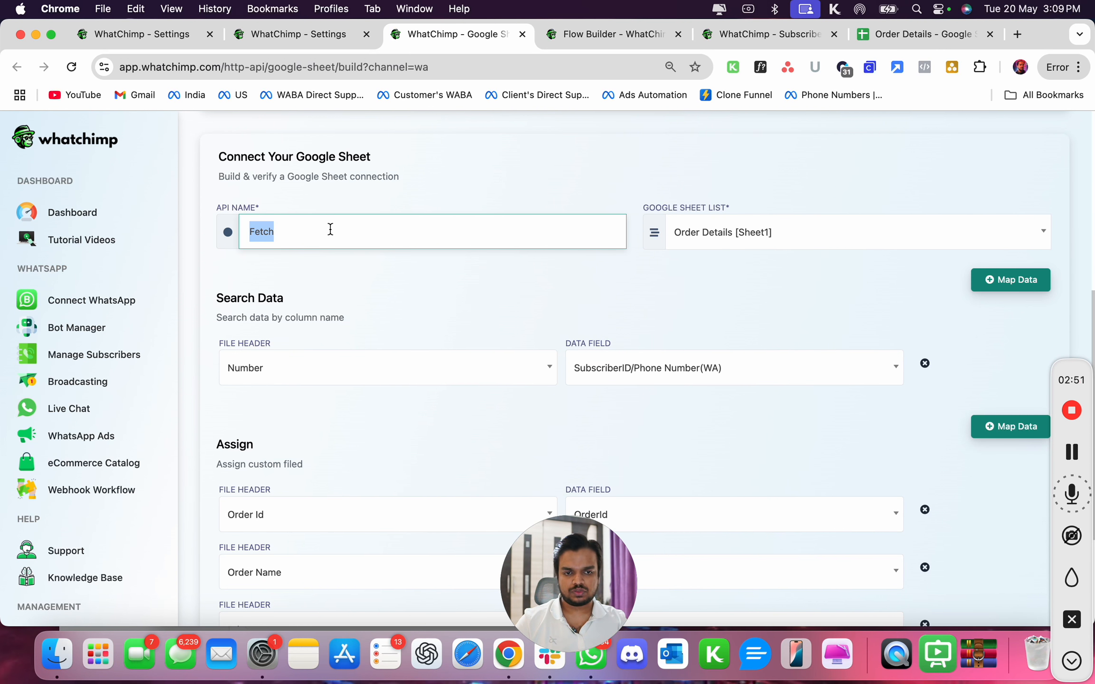
pyautogui.click(725, 220)
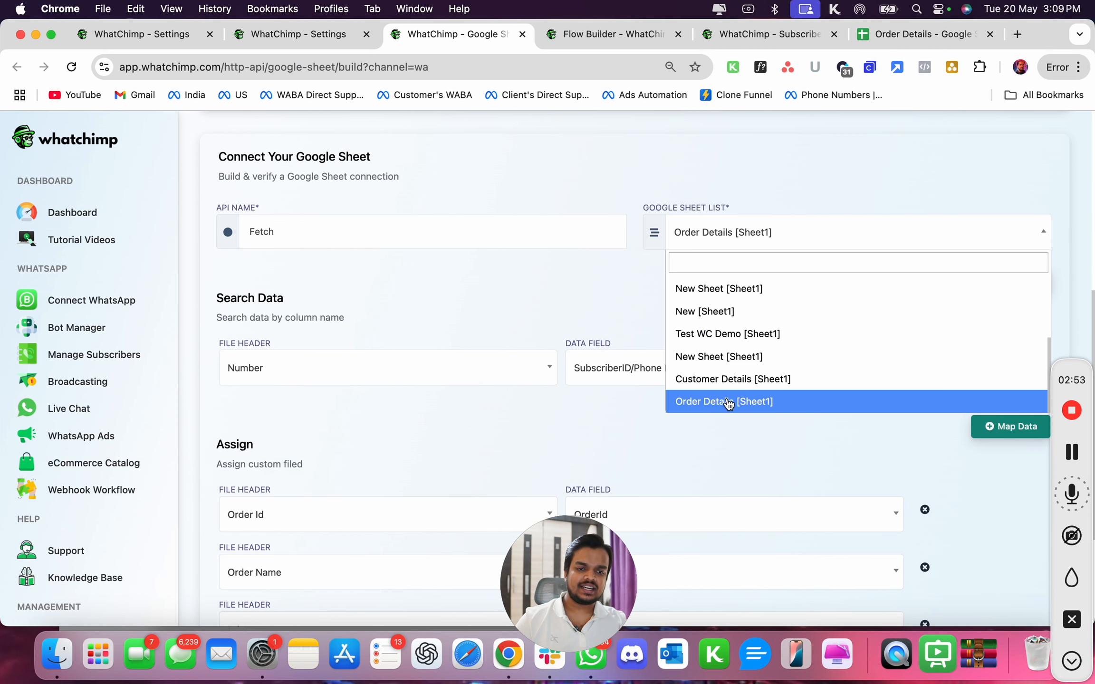
pyautogui.click(471, 306)
# Review the Number column used for the subscriber search and the Order Id, Order Name and Price custom field assignments.
pyautogui.scroll(-3, 471, 307)
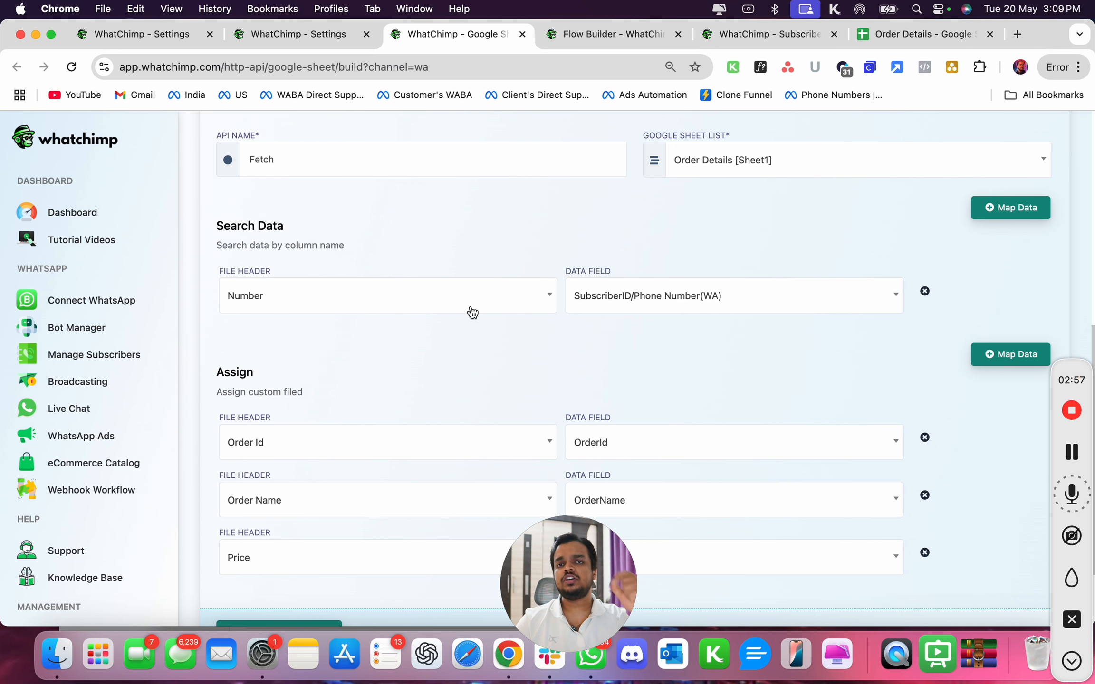
pyautogui.click(248, 295)
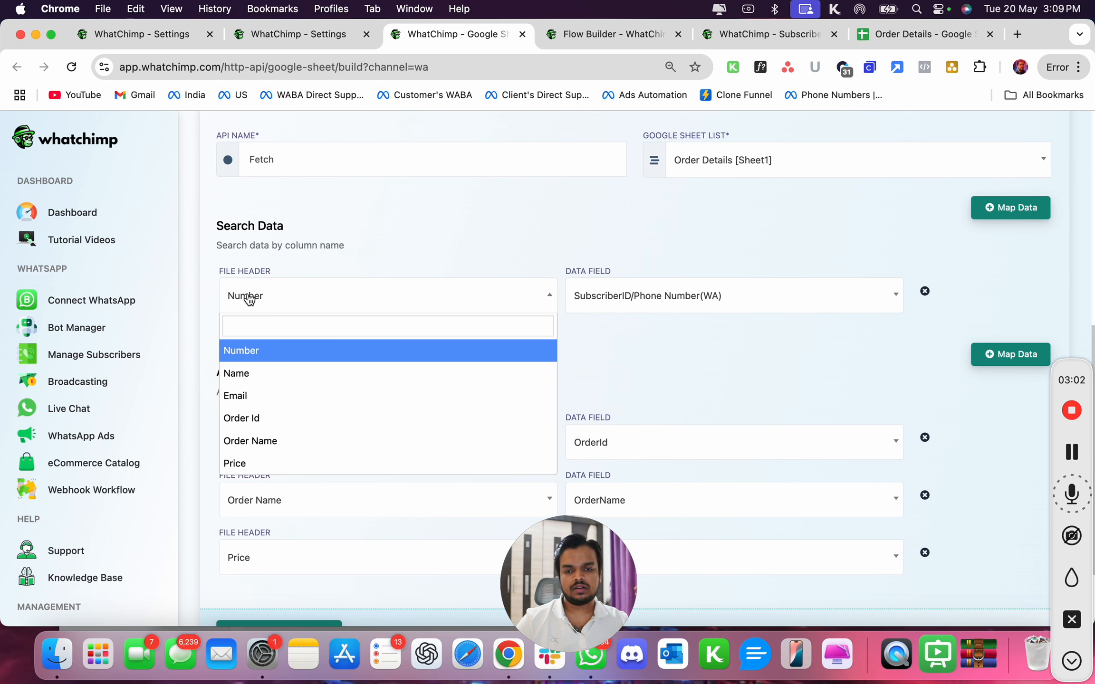
pyautogui.click(535, 258)
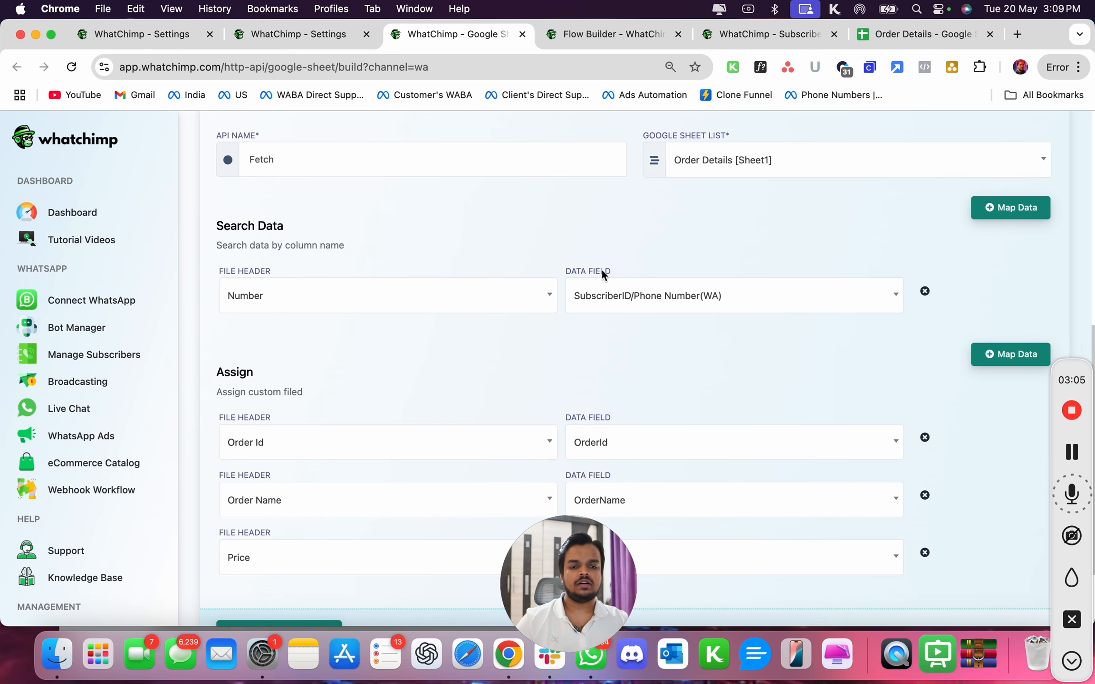
pyautogui.scroll(-2, 629, 347)
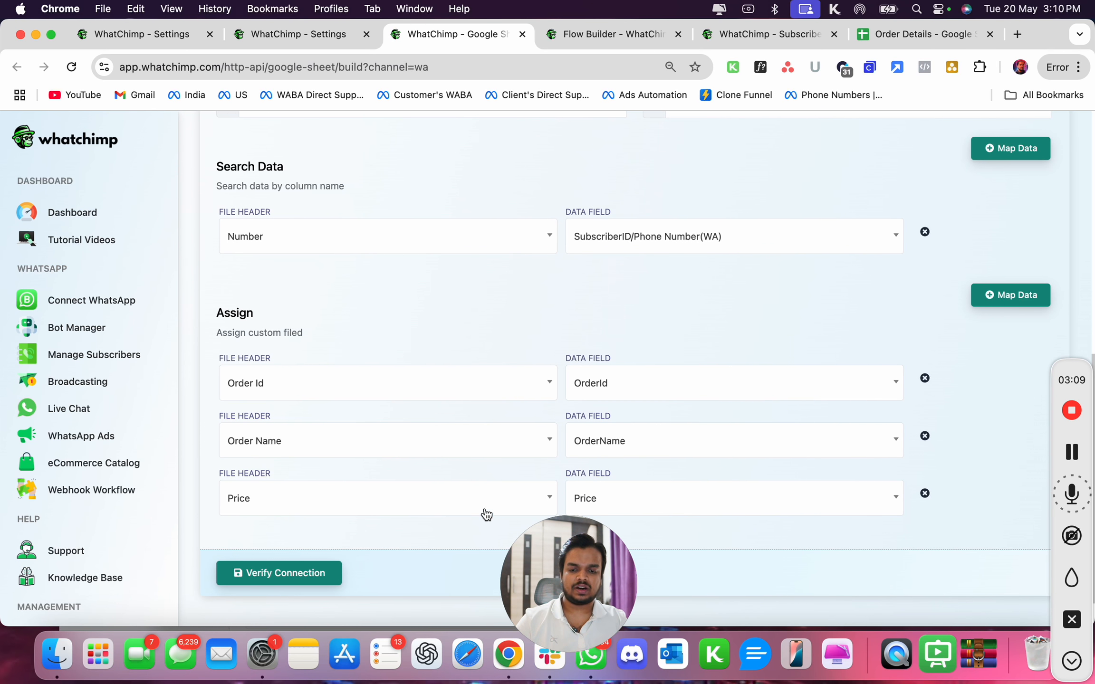
pyautogui.scroll(-1, 486, 514)
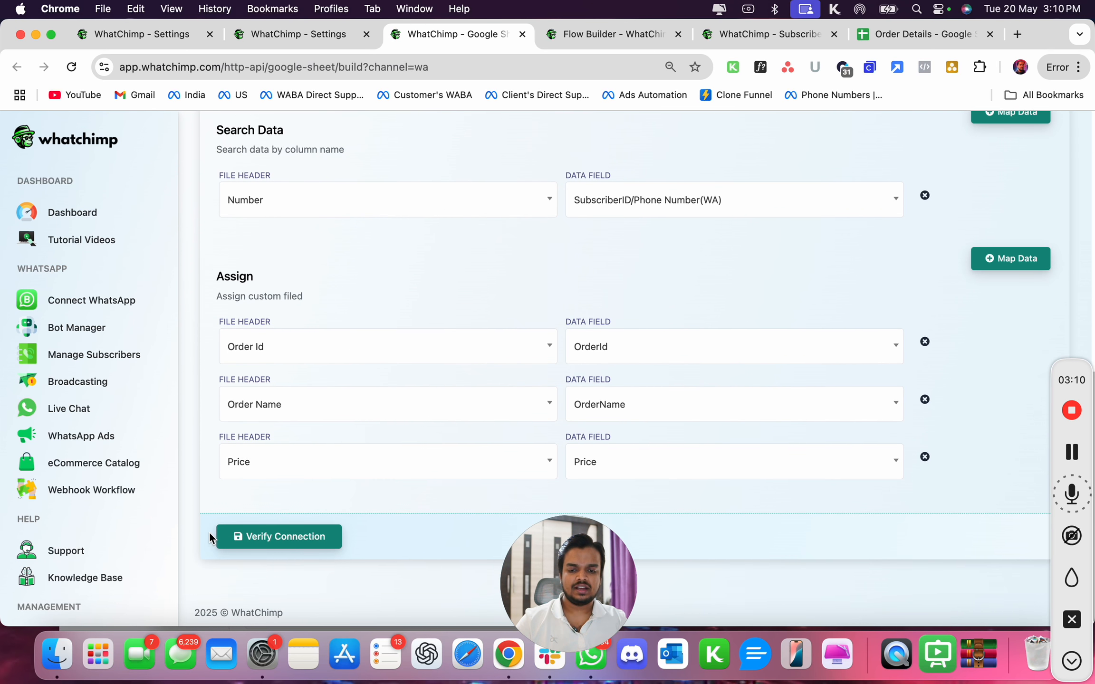
# Go to the bot replies in Bot Manager and open the Order Details reply in the flow builder.
pyautogui.click(66, 328)
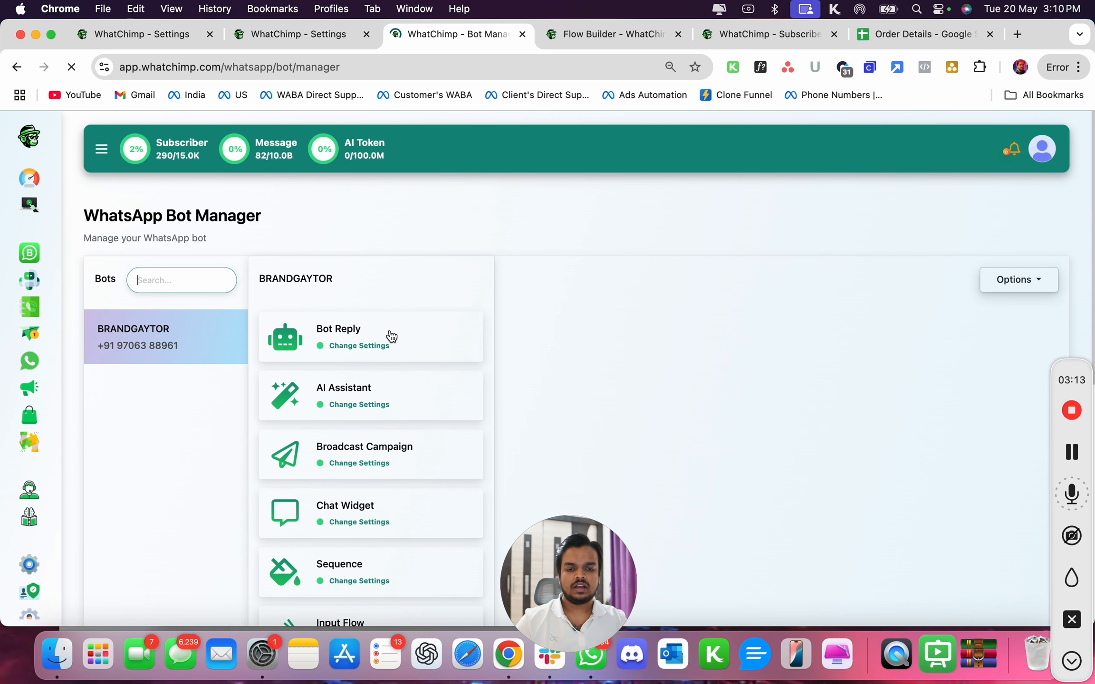
pyautogui.click(392, 337)
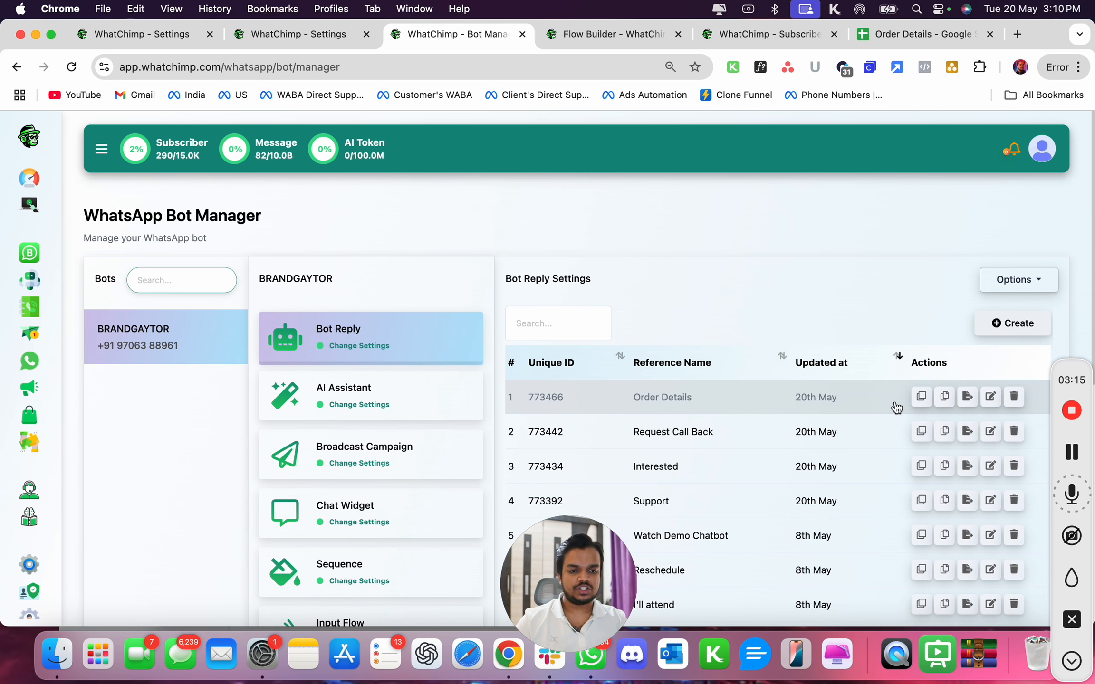
pyautogui.click(991, 396)
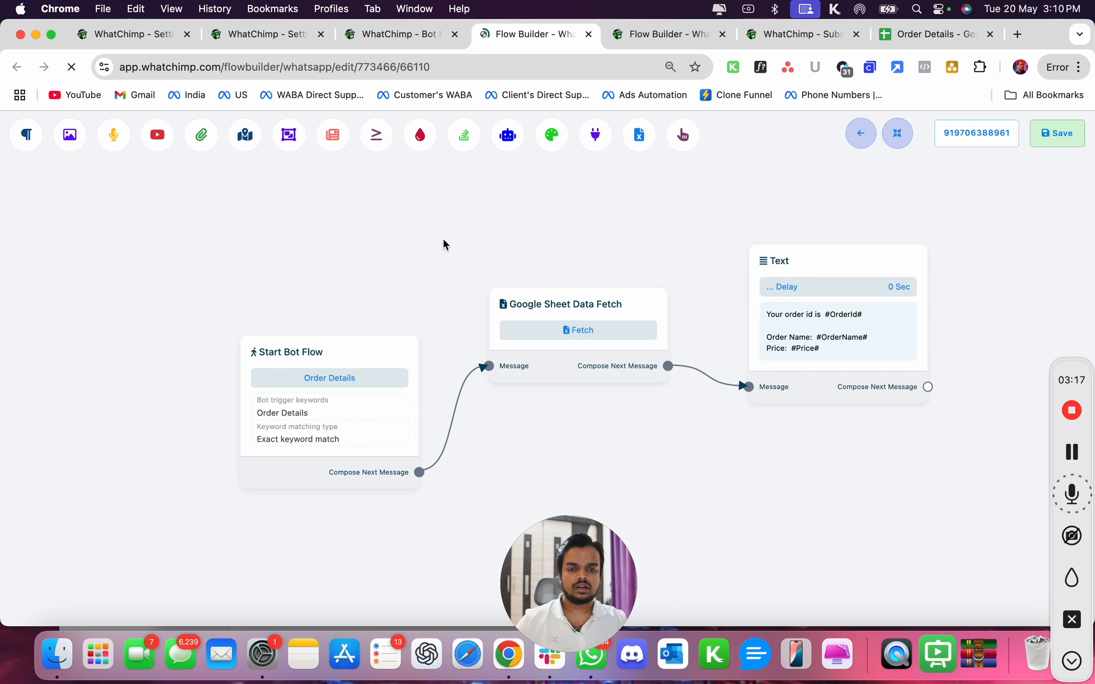
# Inspect the campaign selected in the Google Sheet Data Fetch block and the order fields in the connected Text message.
pyautogui.doubleClick(560, 364)
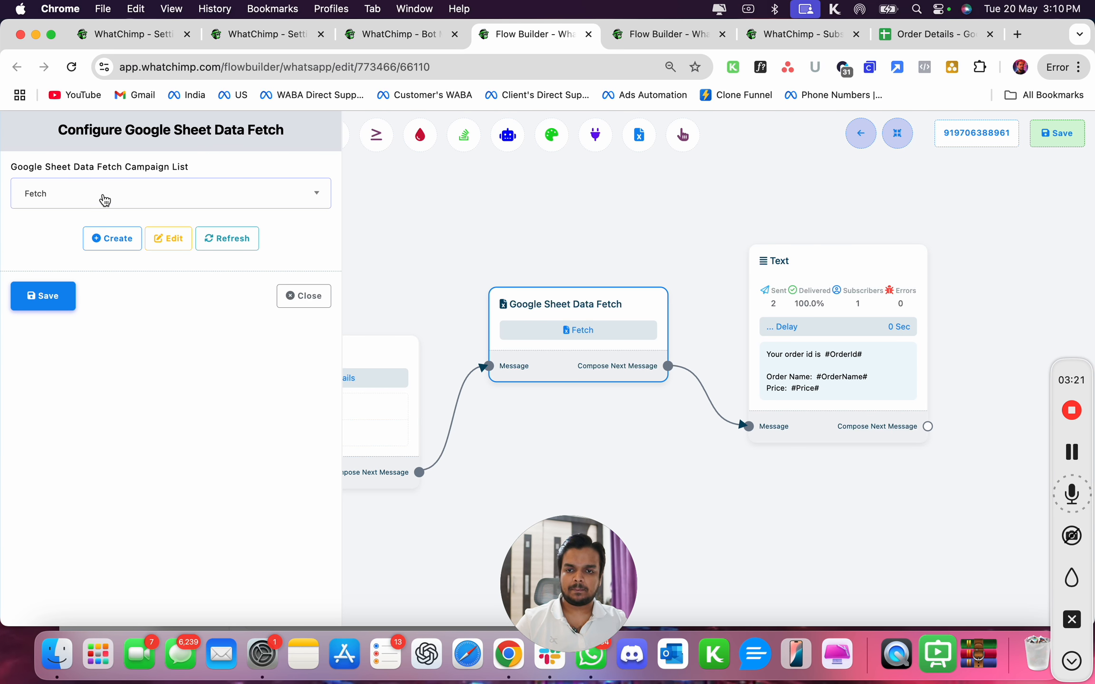
pyautogui.click(303, 297)
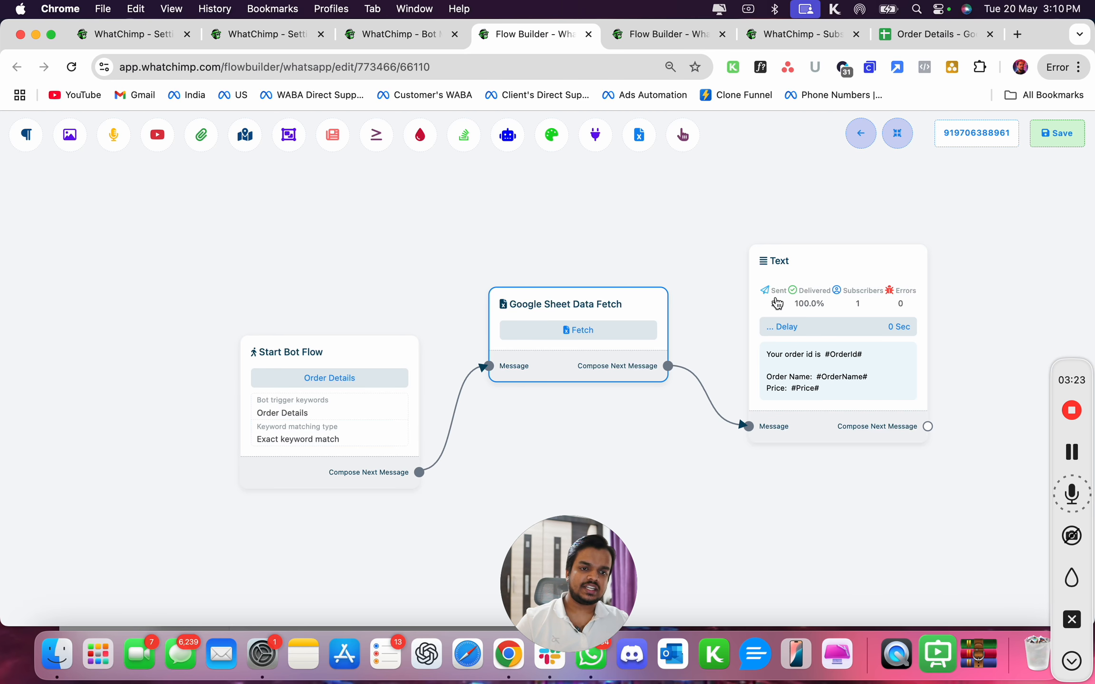
pyautogui.click(882, 311)
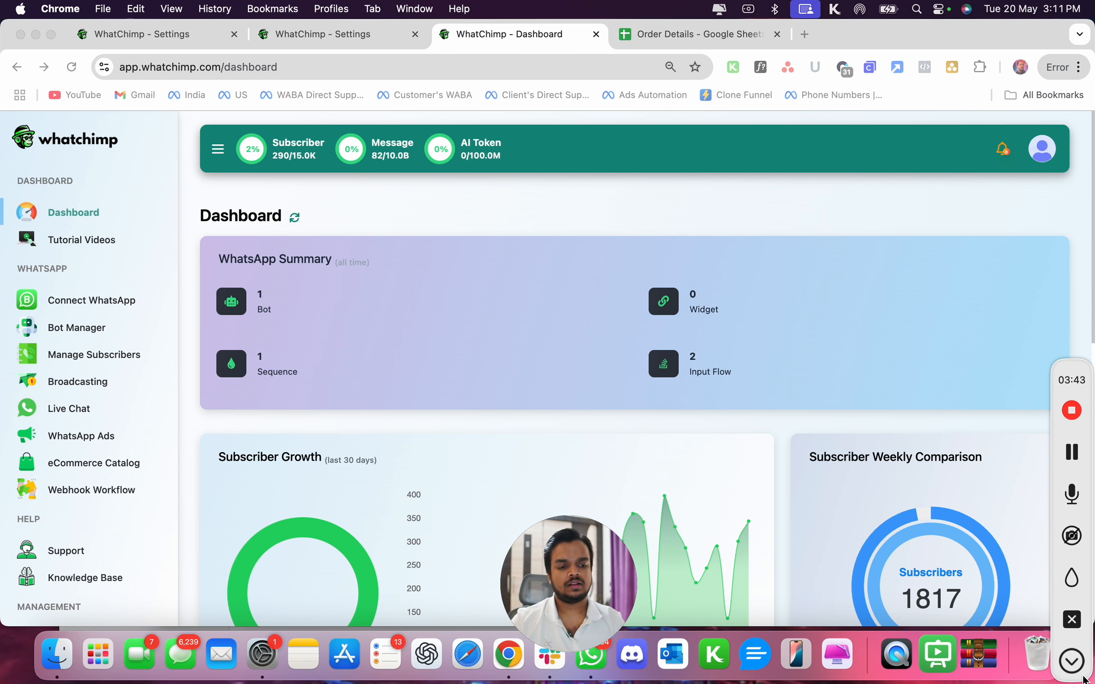
pyautogui.click(1071, 661)
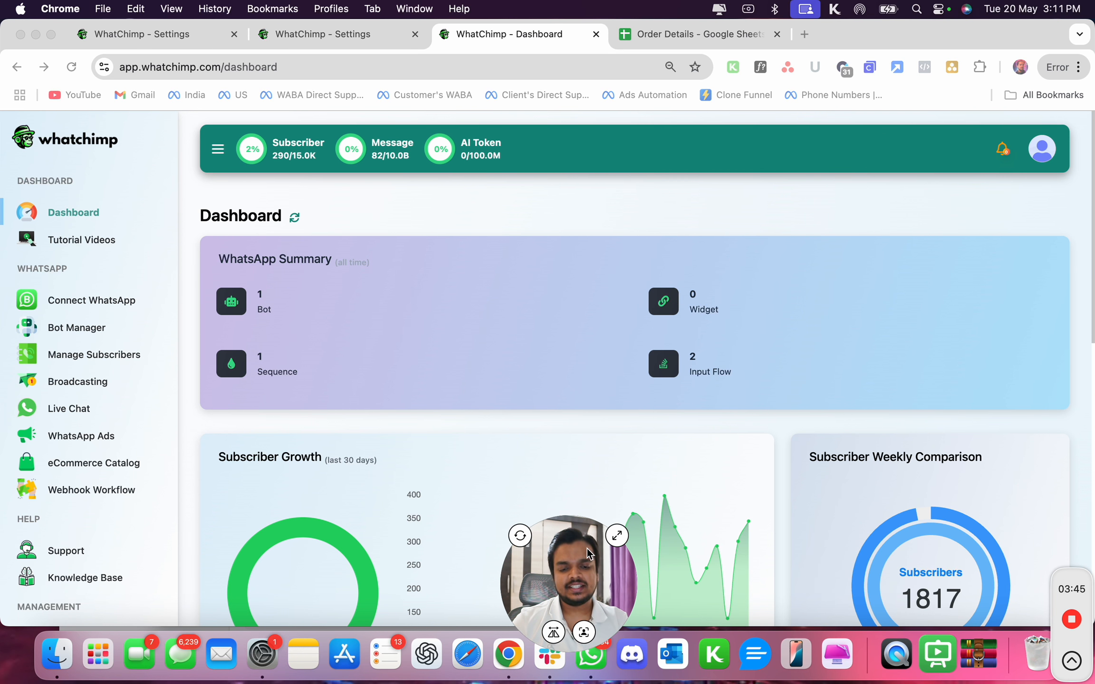
pyautogui.moveTo(575, 587); pyautogui.dragTo(90, 603)
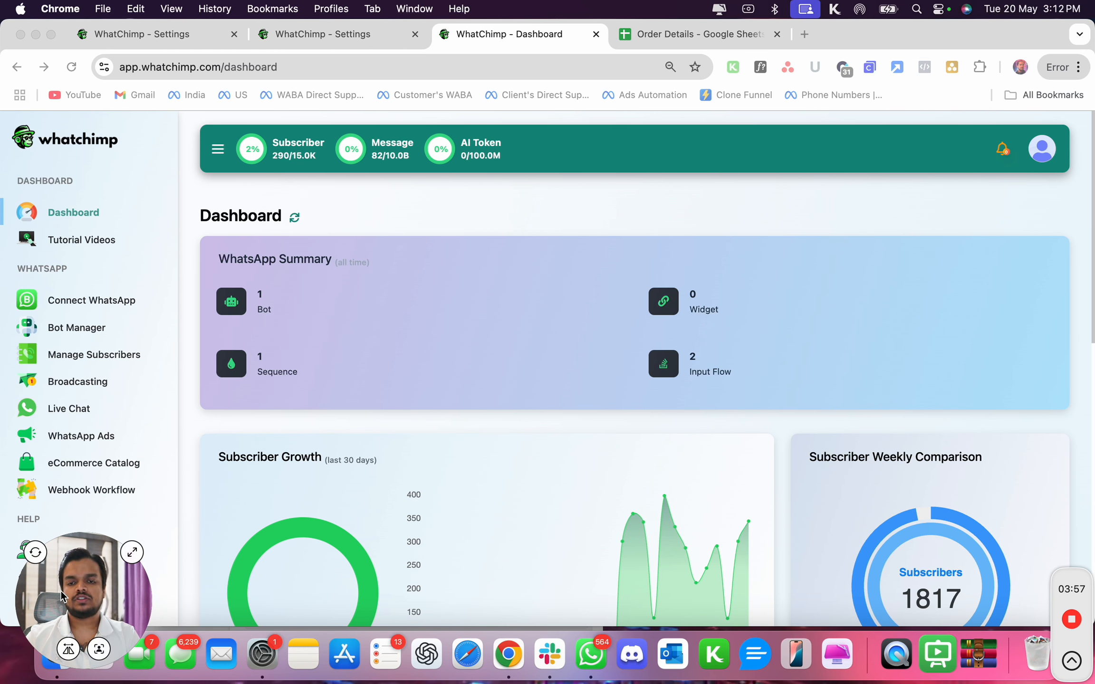
pyautogui.moveTo(61, 592); pyautogui.dragTo(234, 588)
# Open the Google Sheet integration page in the WhatChimp settings.
pyautogui.scroll(-3, 125, 556)
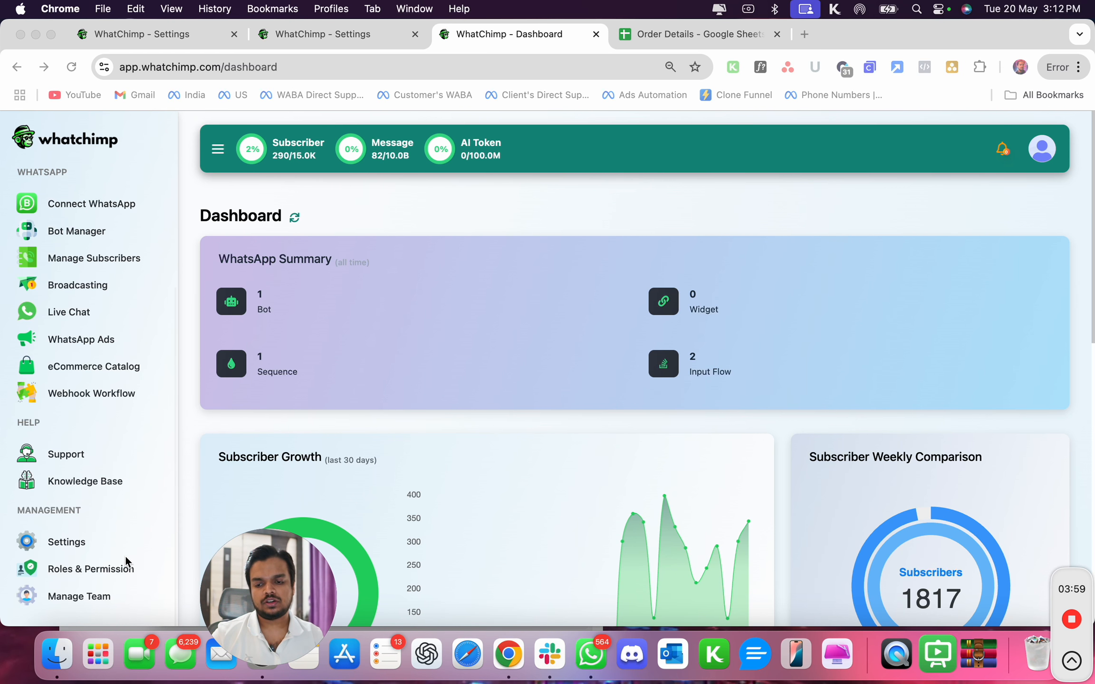
pyautogui.click(71, 545)
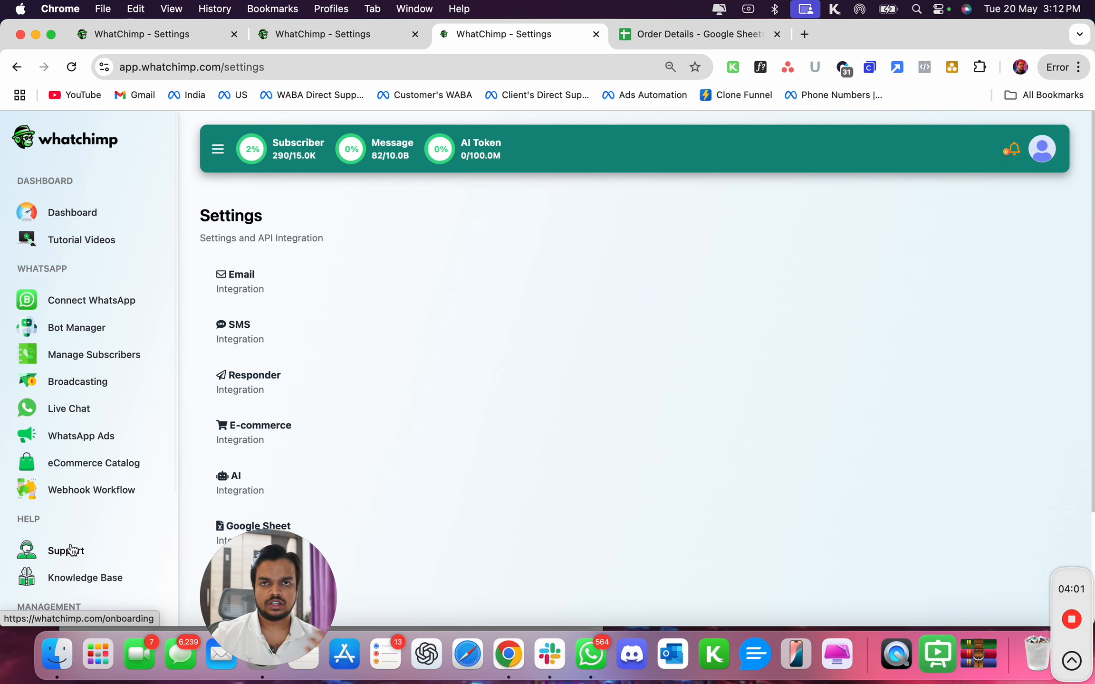
pyautogui.click(233, 535)
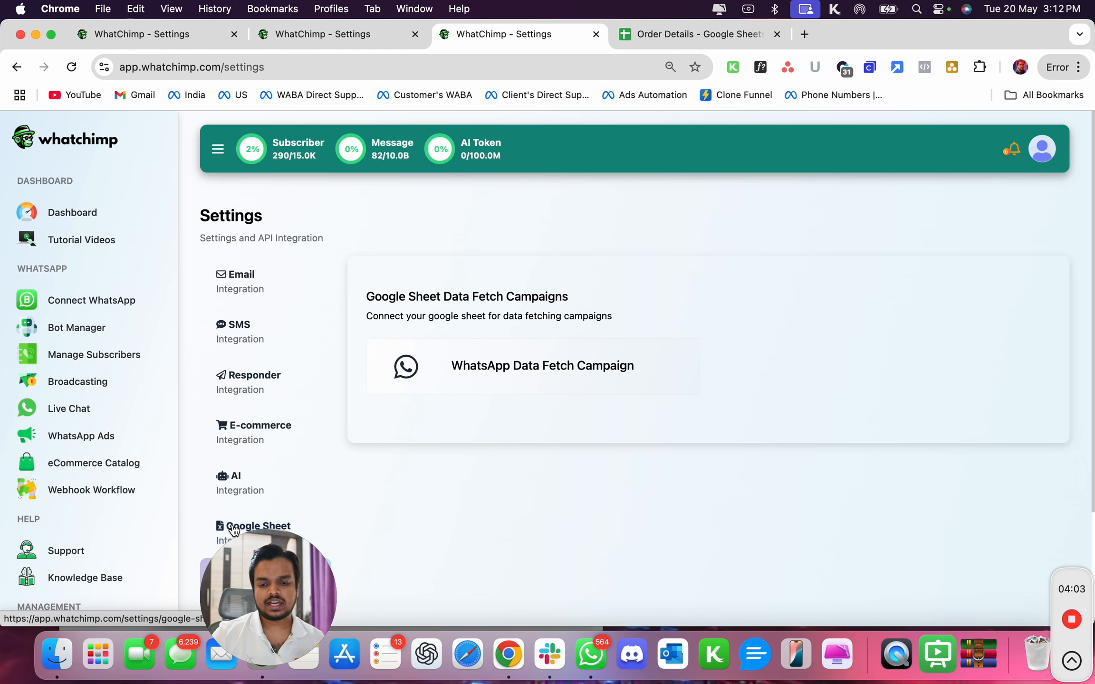
pyautogui.moveTo(287, 589); pyautogui.dragTo(78, 589)
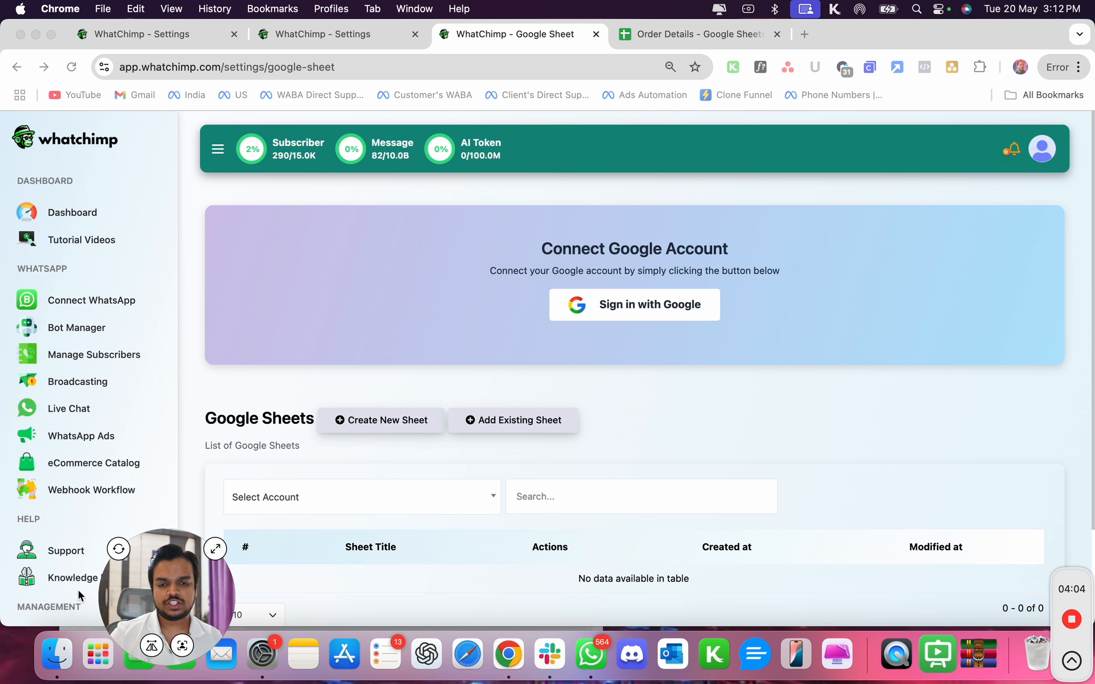
# Connect the first listed Google account to WhatChimp through Google sign-in and grant the requested access.
pyautogui.click(605, 305)
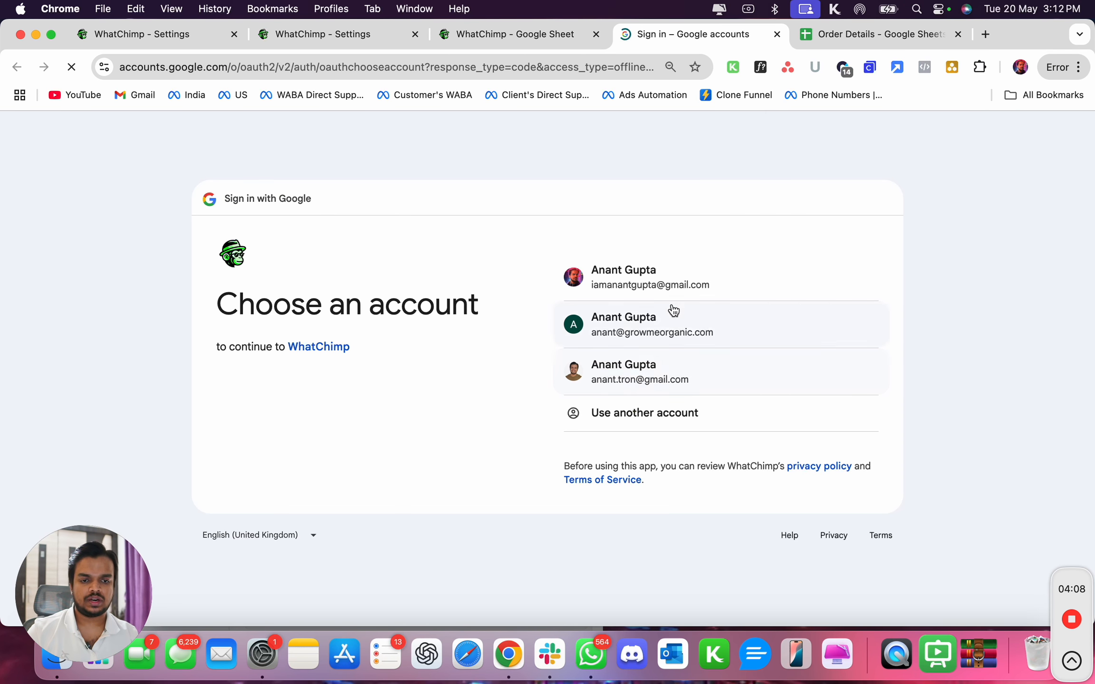
pyautogui.click(679, 279)
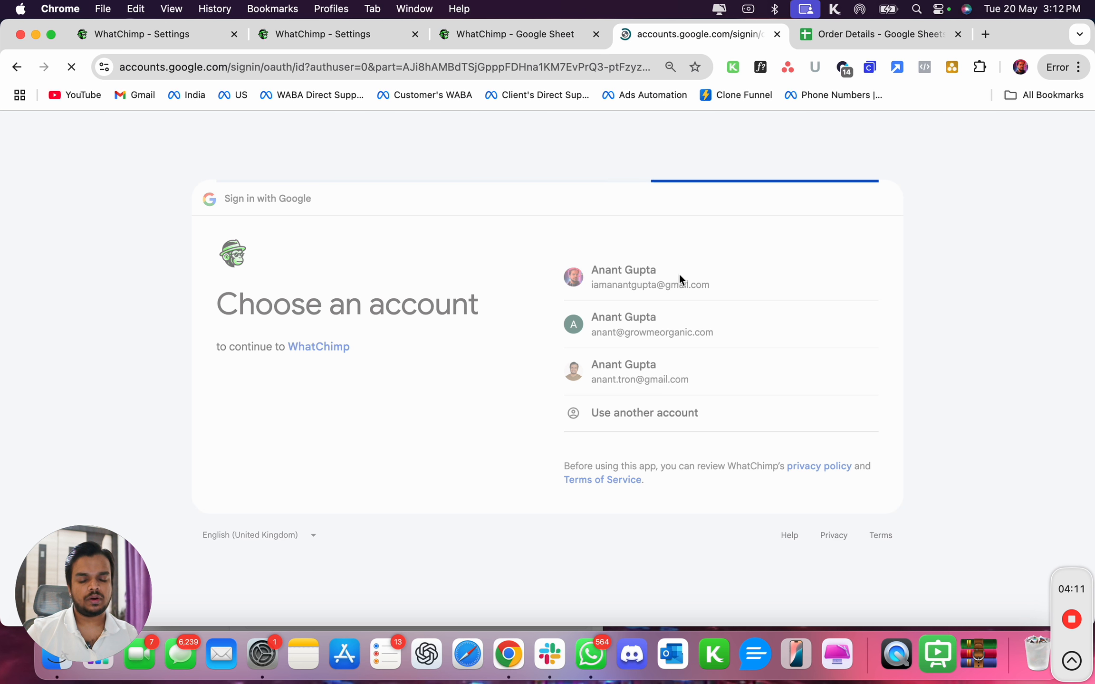
pyautogui.click(769, 451)
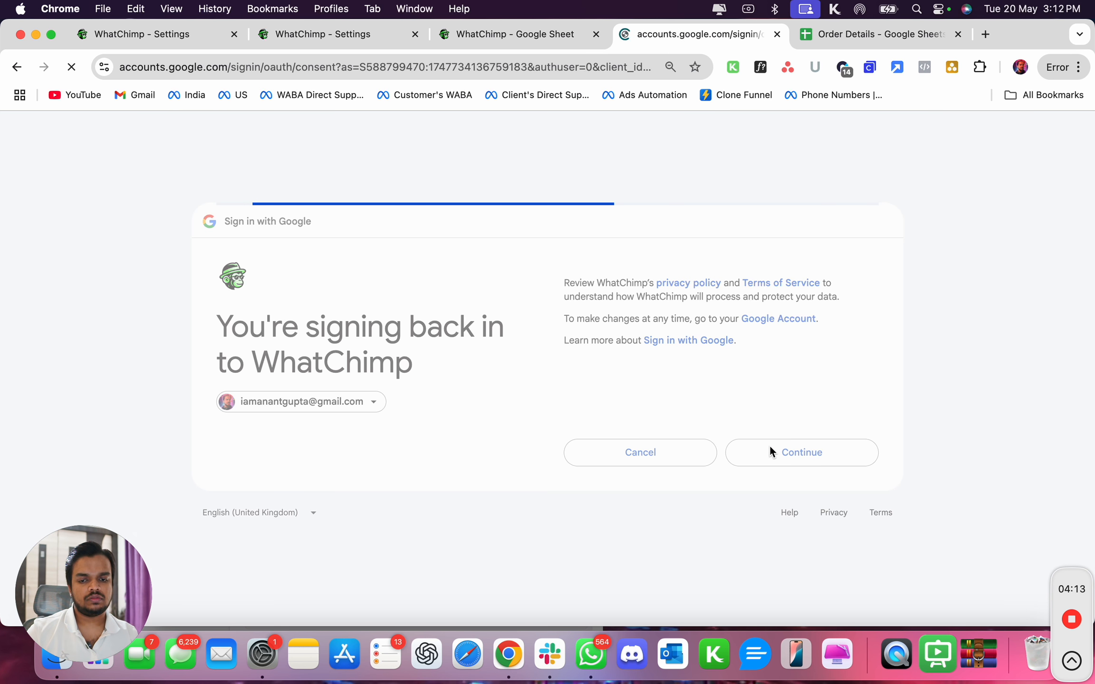
pyautogui.click(768, 481)
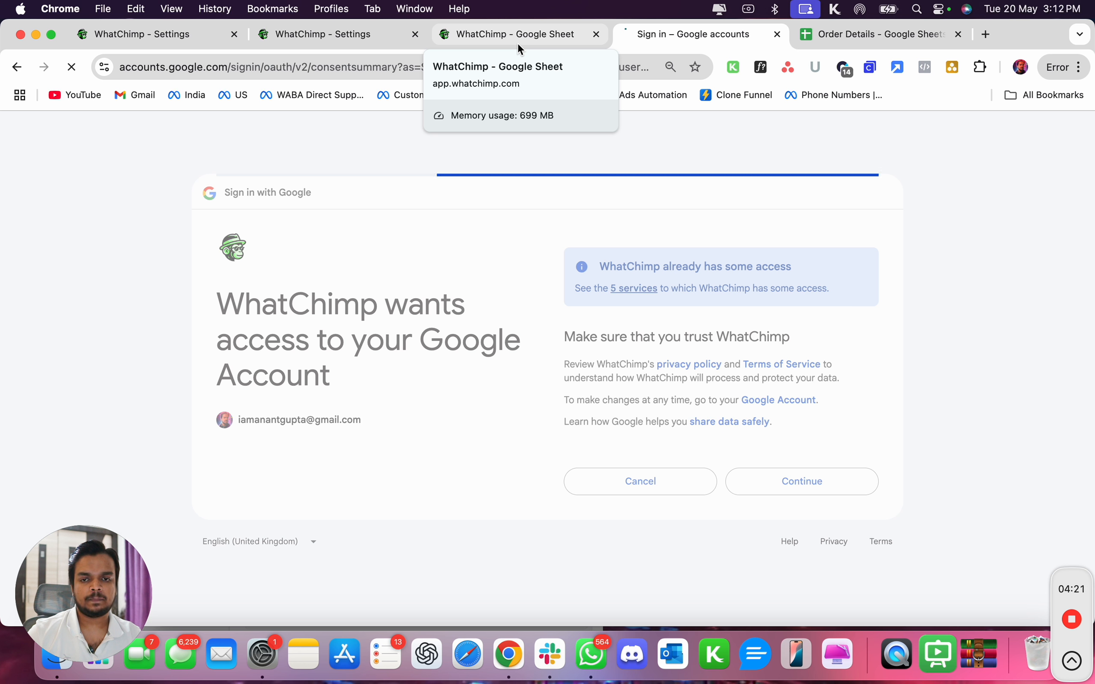
pyautogui.scroll(-10, 549, 358)
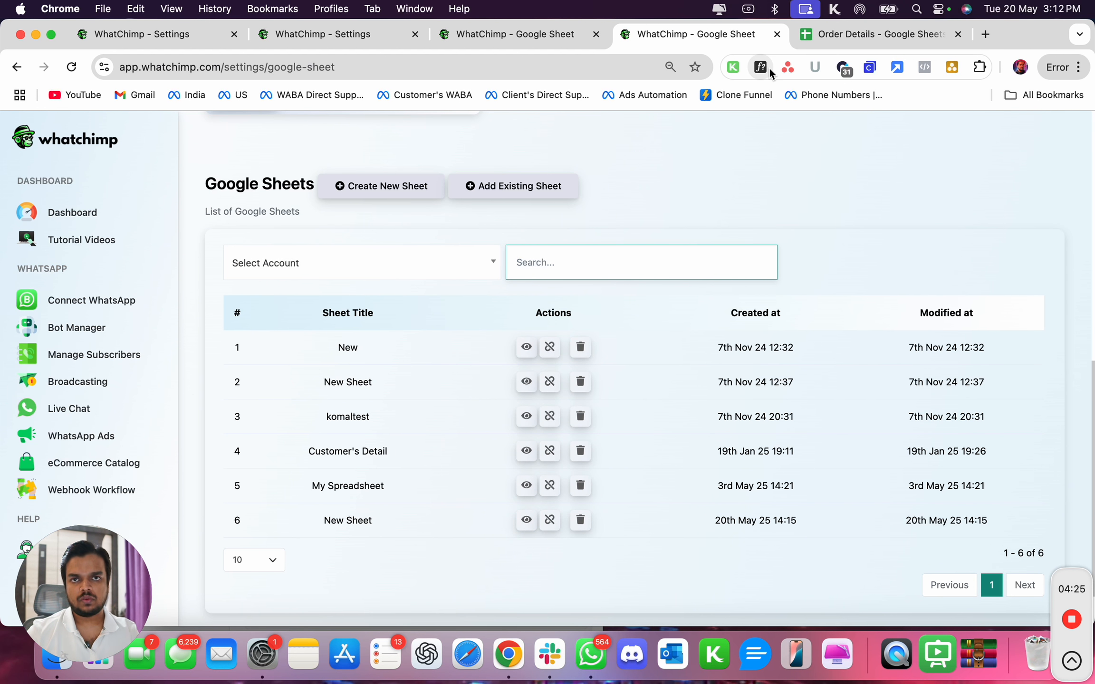
# Copy the sheet ID from the URL of the Order Details spreadsheet, taking the part between "/d/" and "/edit".
pyautogui.click(841, 36)
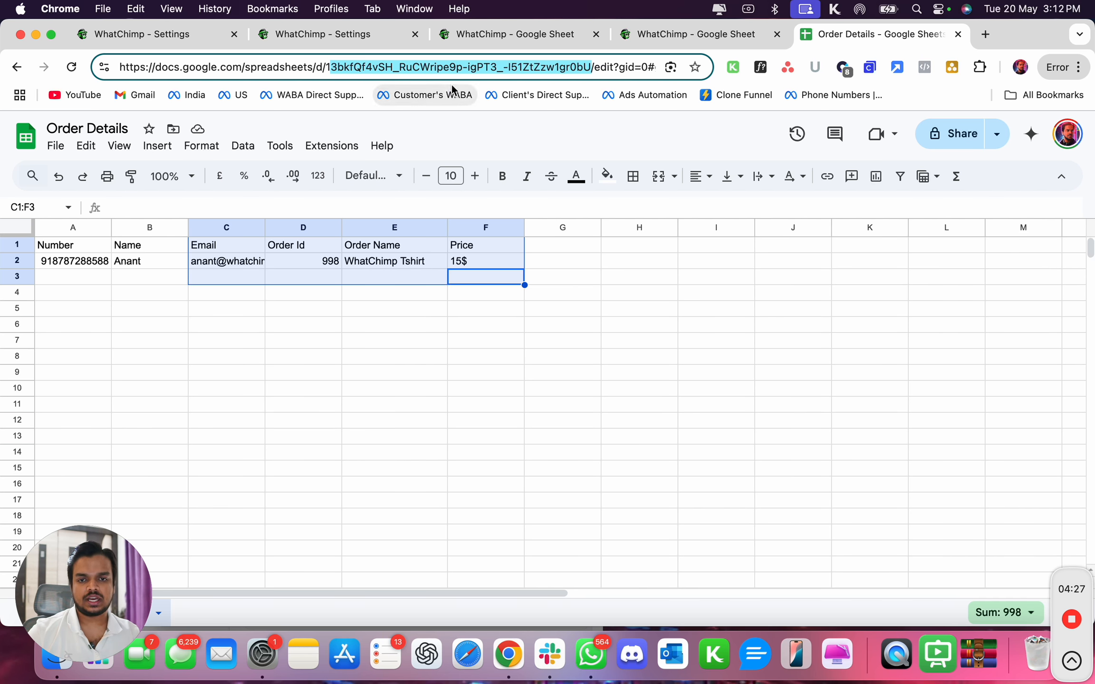
pyautogui.click(328, 68)
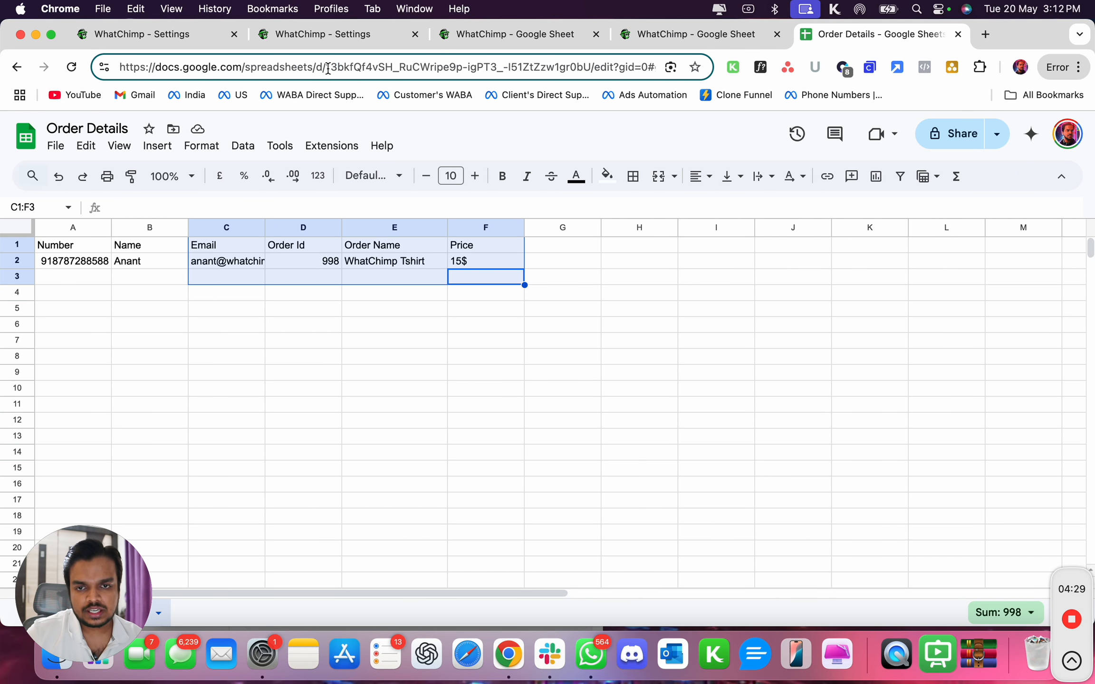
pyautogui.moveTo(328, 68); pyautogui.dragTo(554, 67)
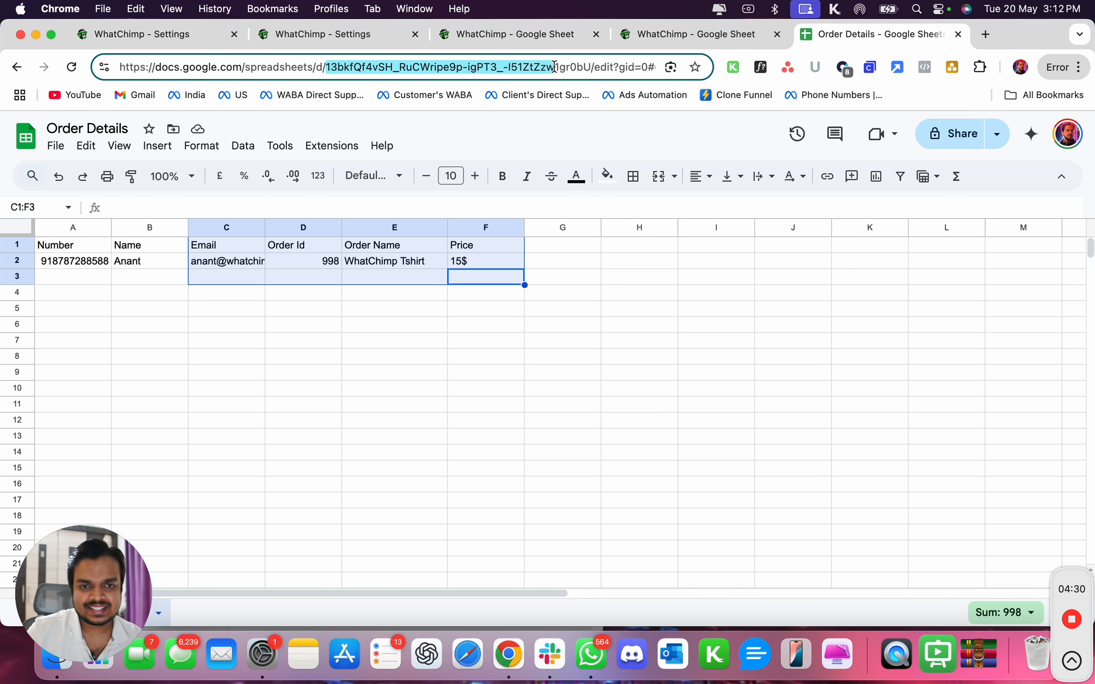
pyautogui.click(590, 74)
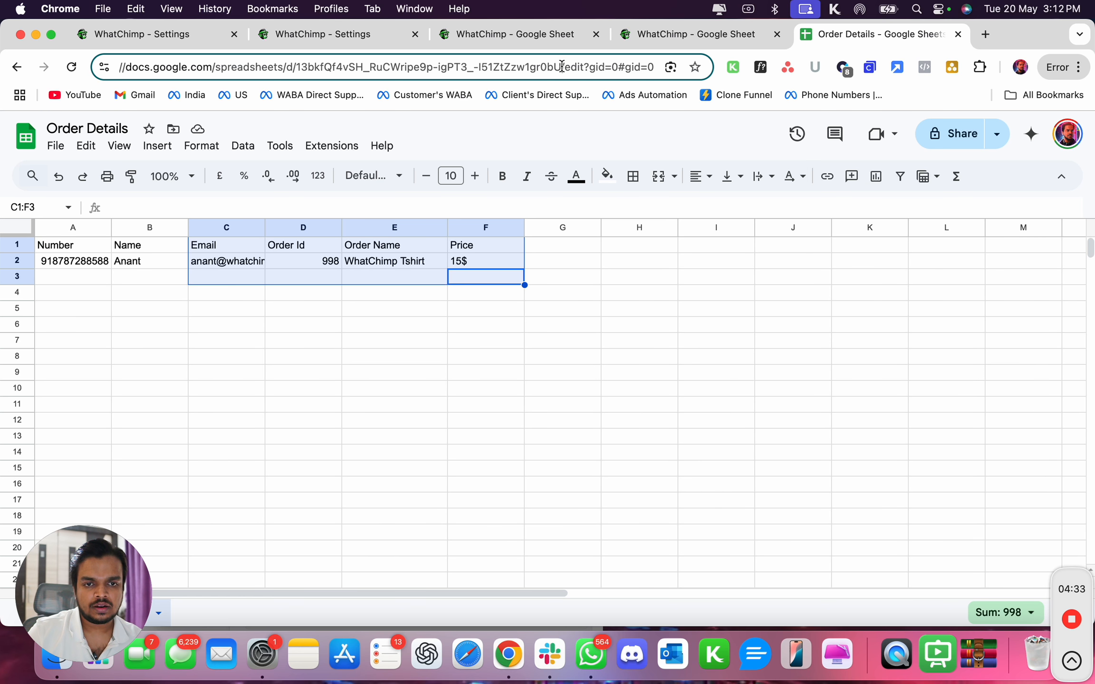
pyautogui.moveTo(561, 67); pyautogui.dragTo(326, 69)
pyautogui.press('super+c')
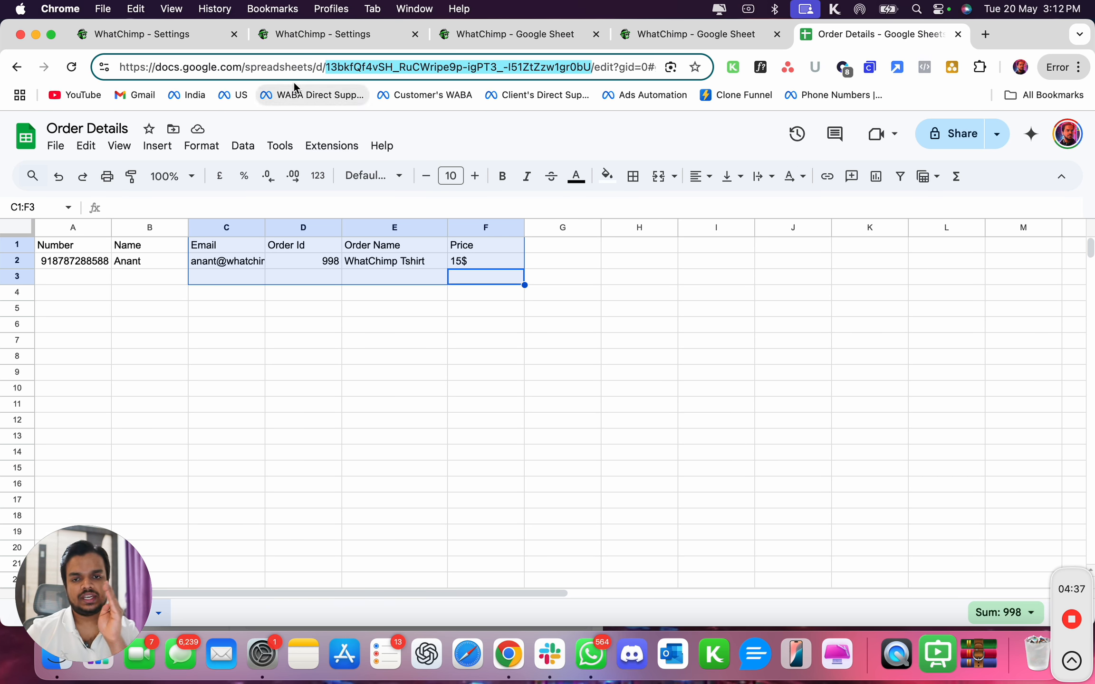
# Add the Order Details spreadsheet to WhatChimp as an existing sheet, using the copied sheet ID and the connected Google account.
pyautogui.click(651, 34)
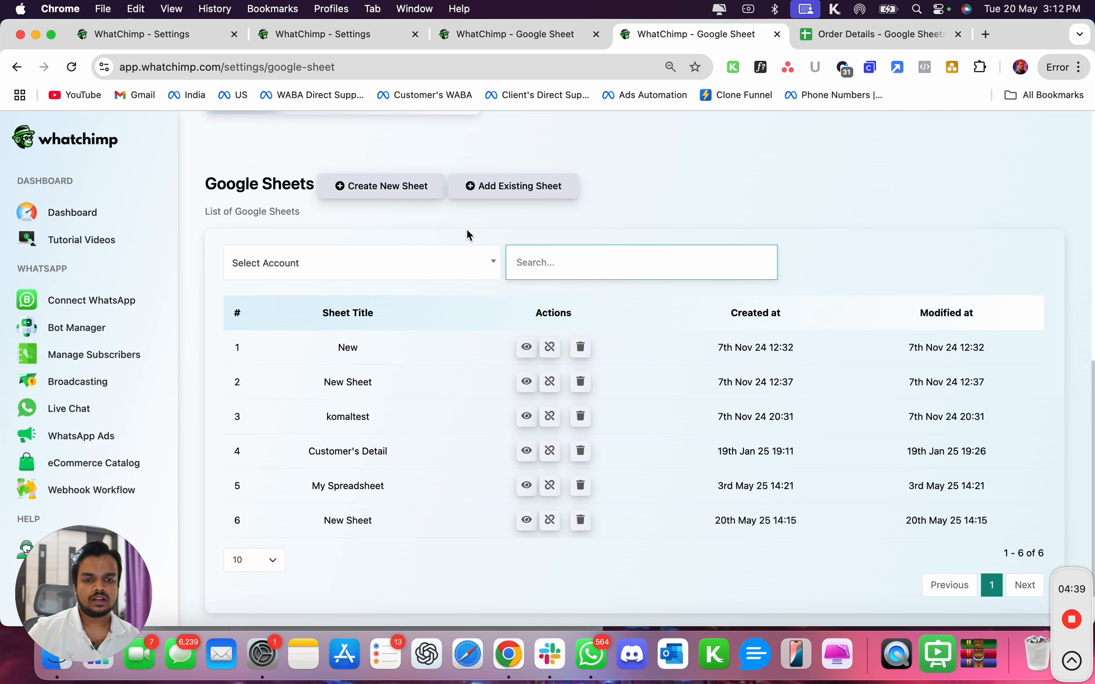
pyautogui.click(489, 187)
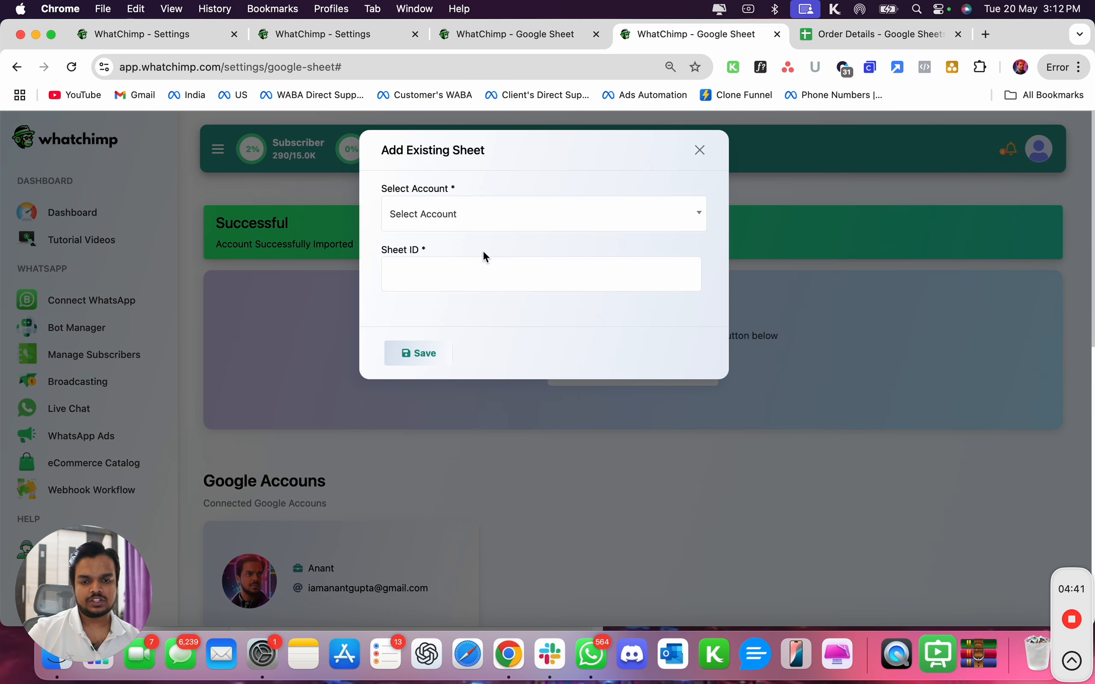
pyautogui.click(473, 262)
pyautogui.press('super+v')
pyautogui.click(522, 214)
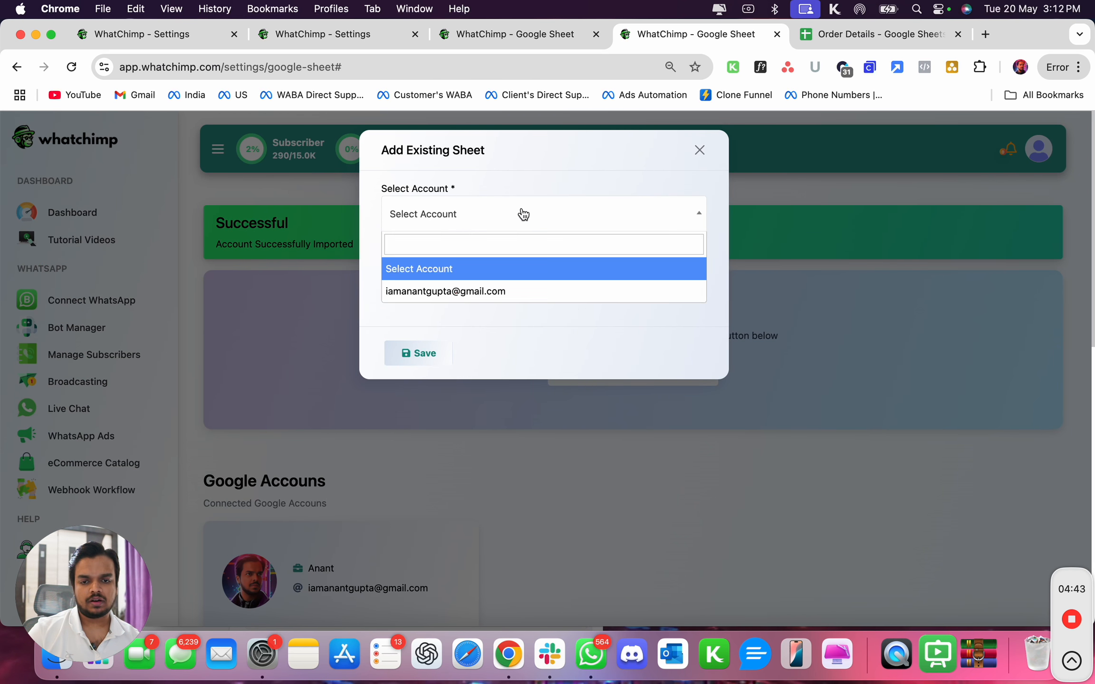
pyautogui.click(476, 291)
pyautogui.click(432, 354)
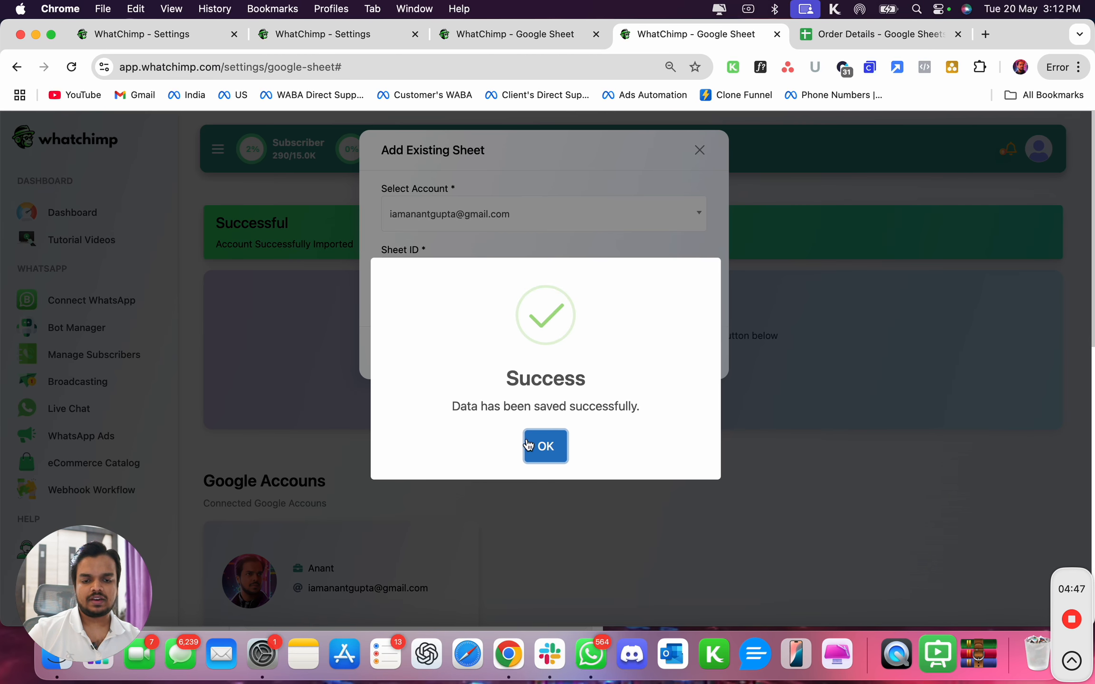
pyautogui.click(536, 442)
pyautogui.scroll(-4, 536, 442)
pyautogui.scroll(-10, 536, 441)
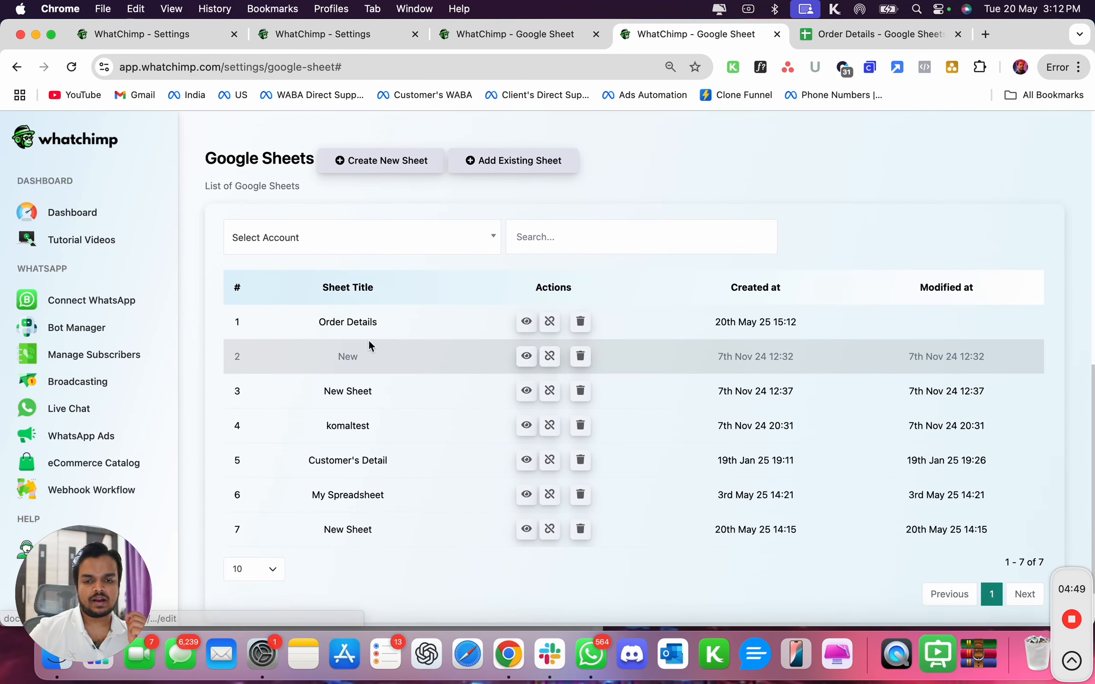
# Examine the Order Id, Order Name and Price column headers in the Order Details spreadsheet.
pyautogui.moveTo(377, 321)
pyautogui.mouseDown()
pyautogui.moveTo(361, 318)
pyautogui.moveTo(369, 315)
pyautogui.mouseUp()
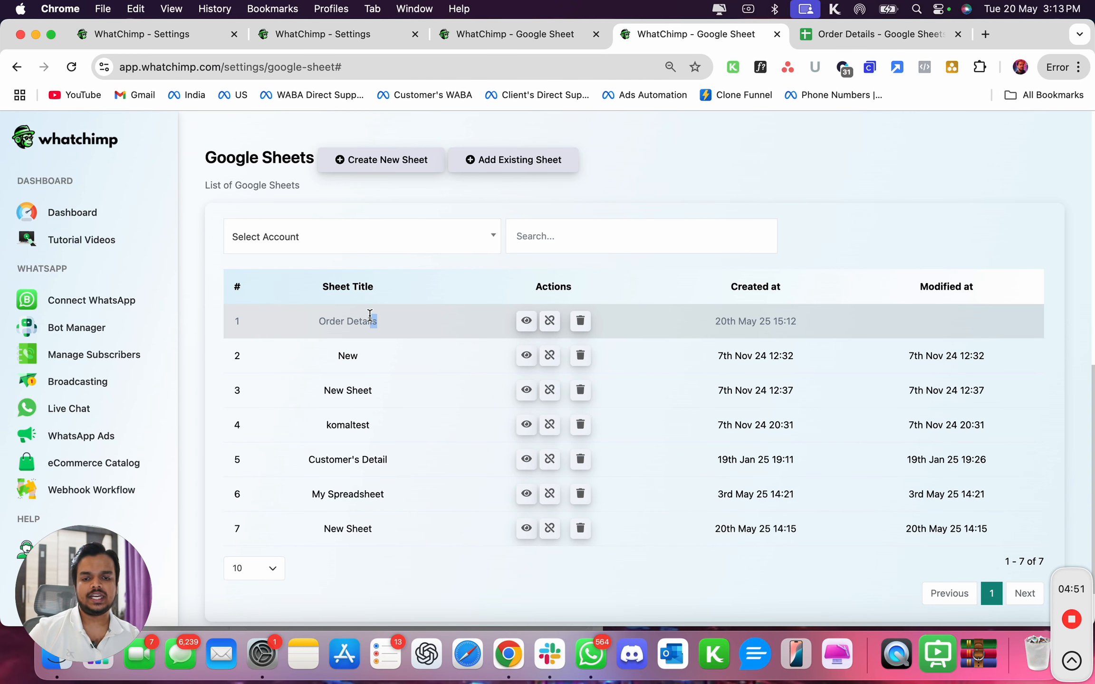
pyautogui.click(844, 32)
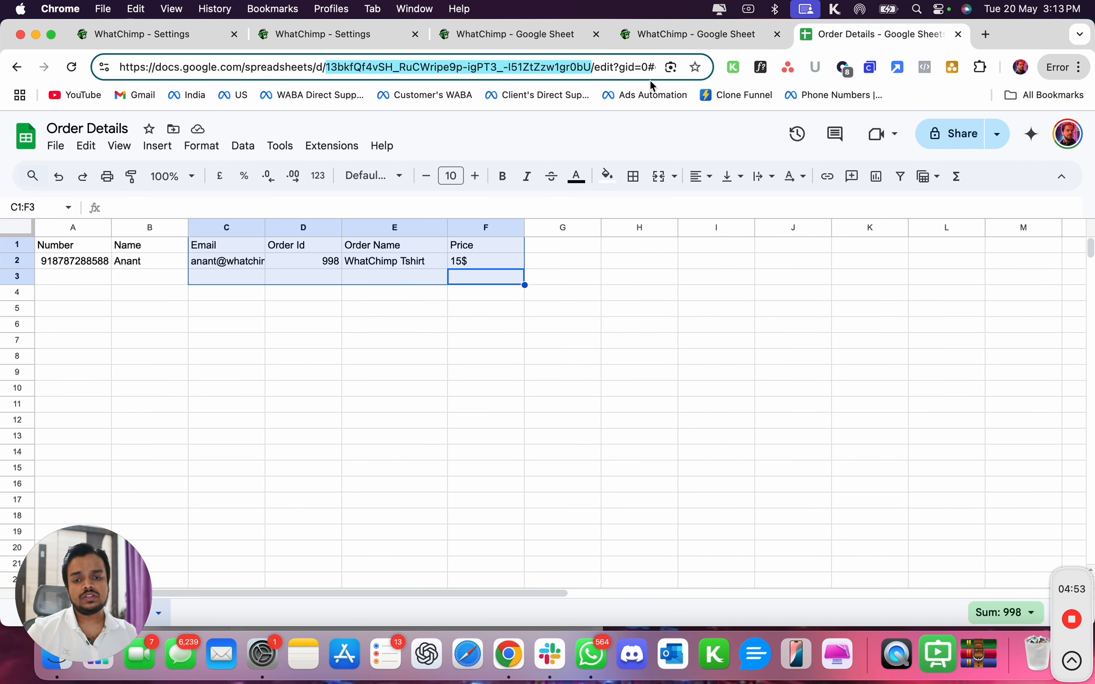
pyautogui.click(262, 296)
pyautogui.moveTo(285, 248); pyautogui.dragTo(368, 247)
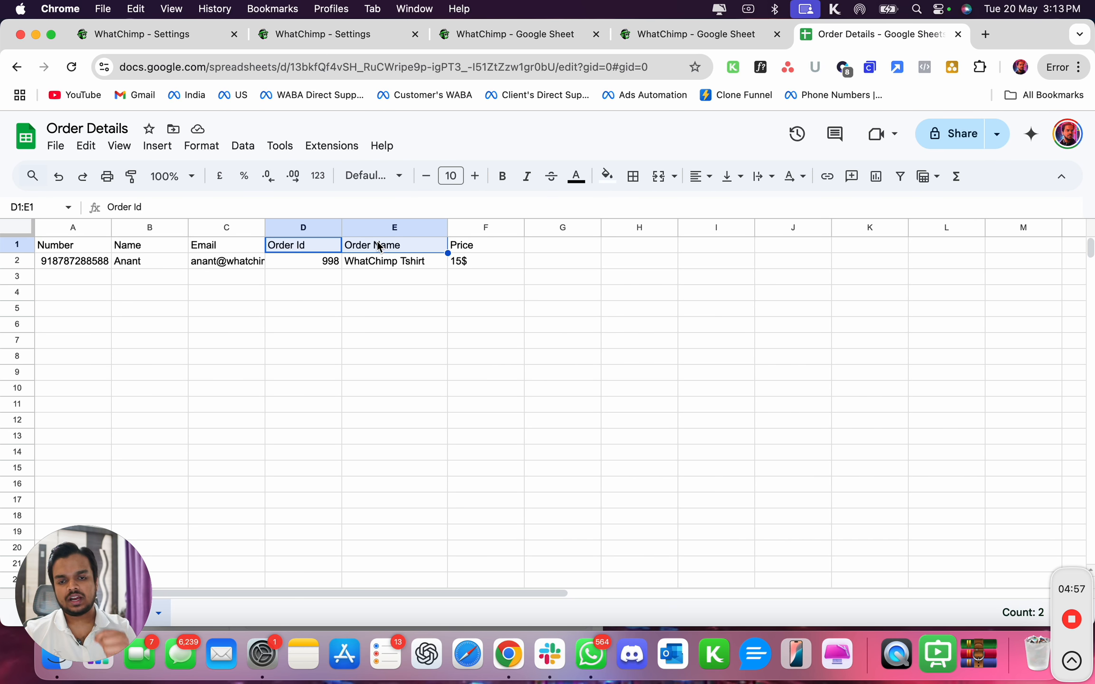
pyautogui.click(464, 246)
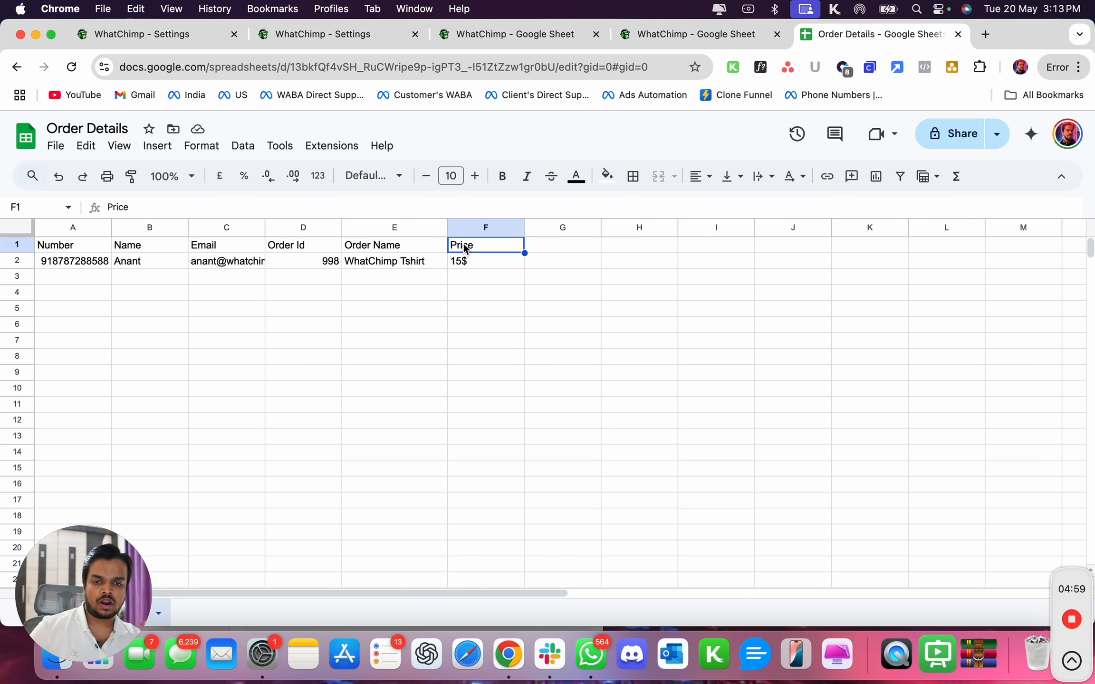
pyautogui.moveTo(464, 247); pyautogui.dragTo(292, 247)
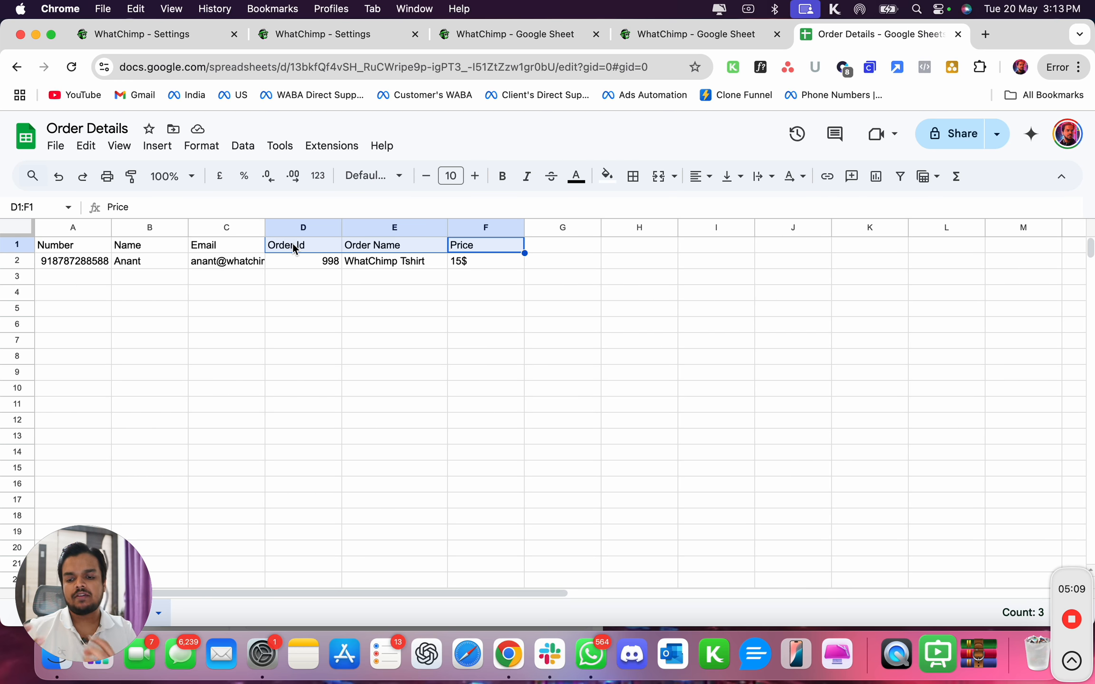
# Switch back to WhatChimp and open the custom fields list of the WhatsApp subscriber manager.
pyautogui.click(632, 39)
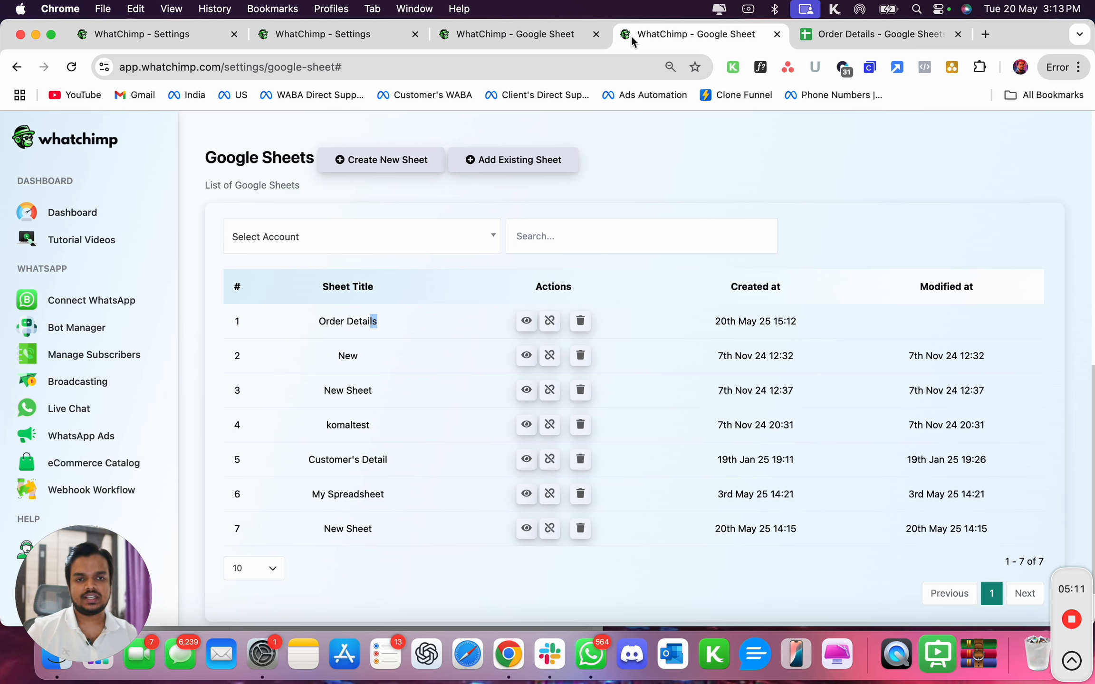
pyautogui.click(85, 362)
pyautogui.click(462, 221)
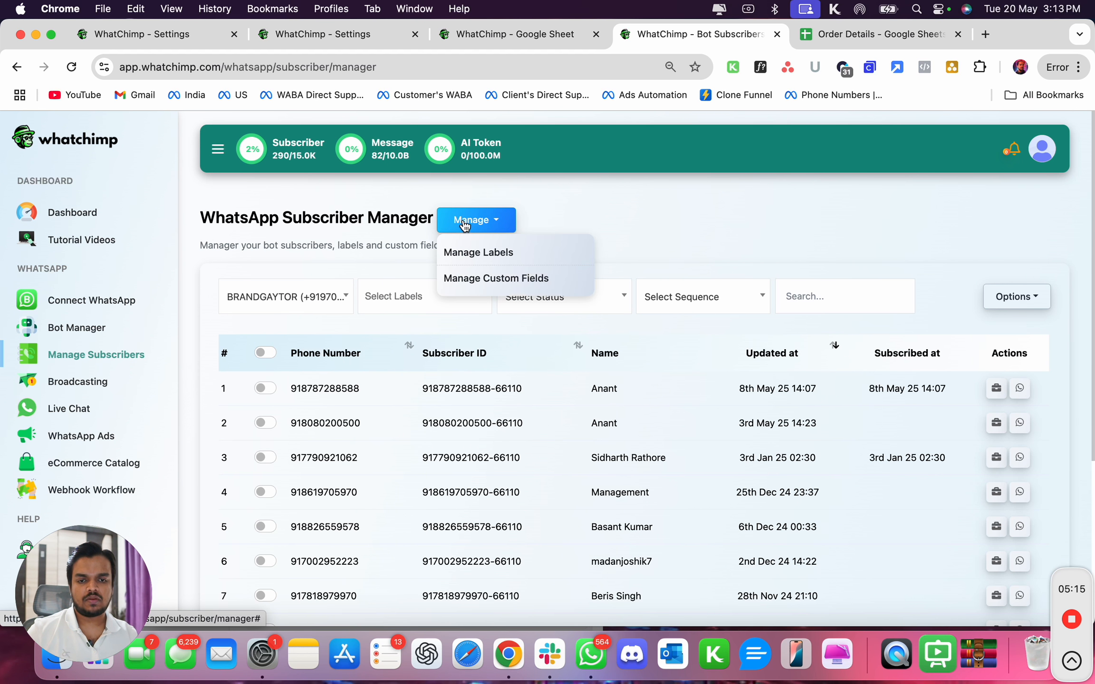
pyautogui.click(459, 277)
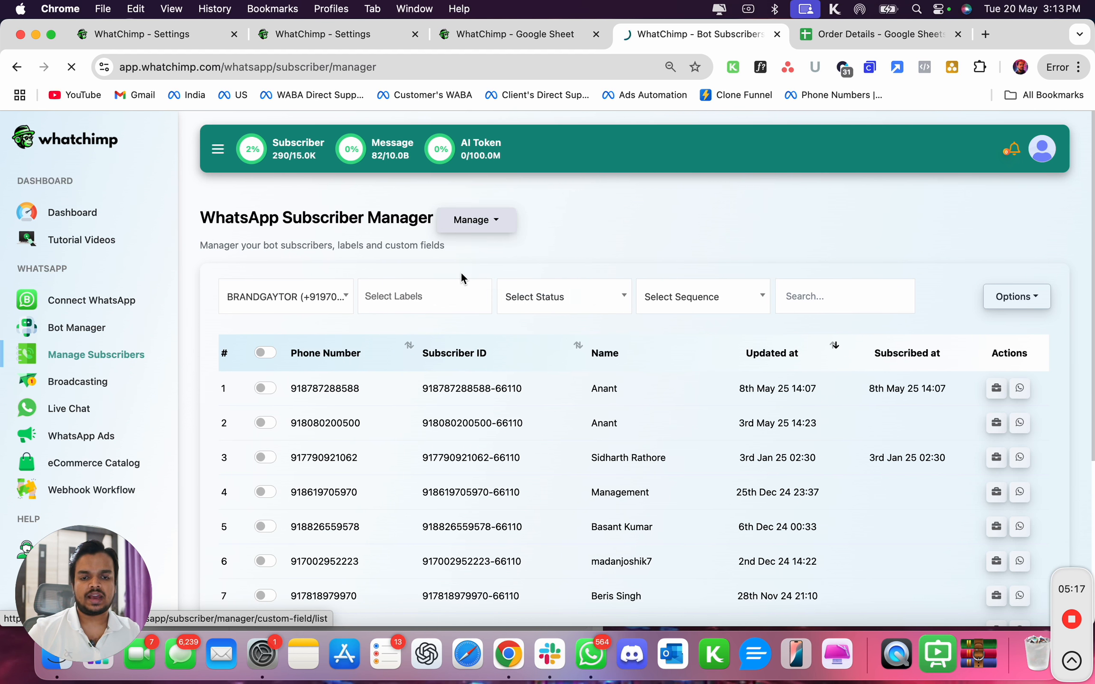
# Create a subscriber custom field named "OrderId" with reply type Text, matching the spreadsheet's order ID column.
pyautogui.click(518, 222)
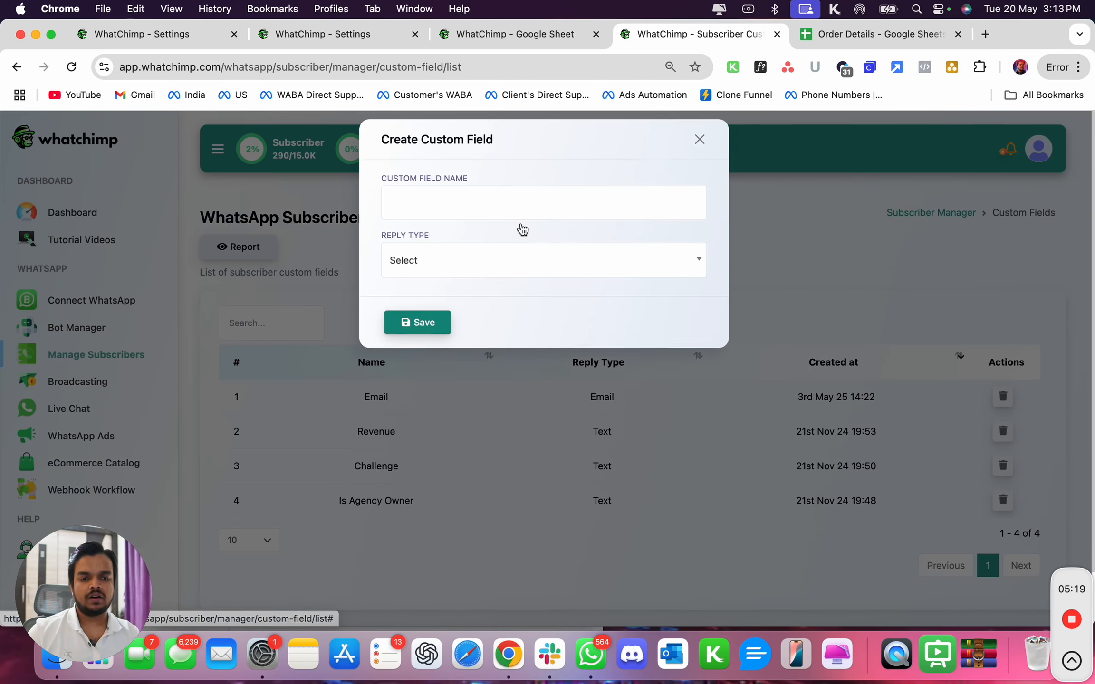
pyautogui.click(844, 33)
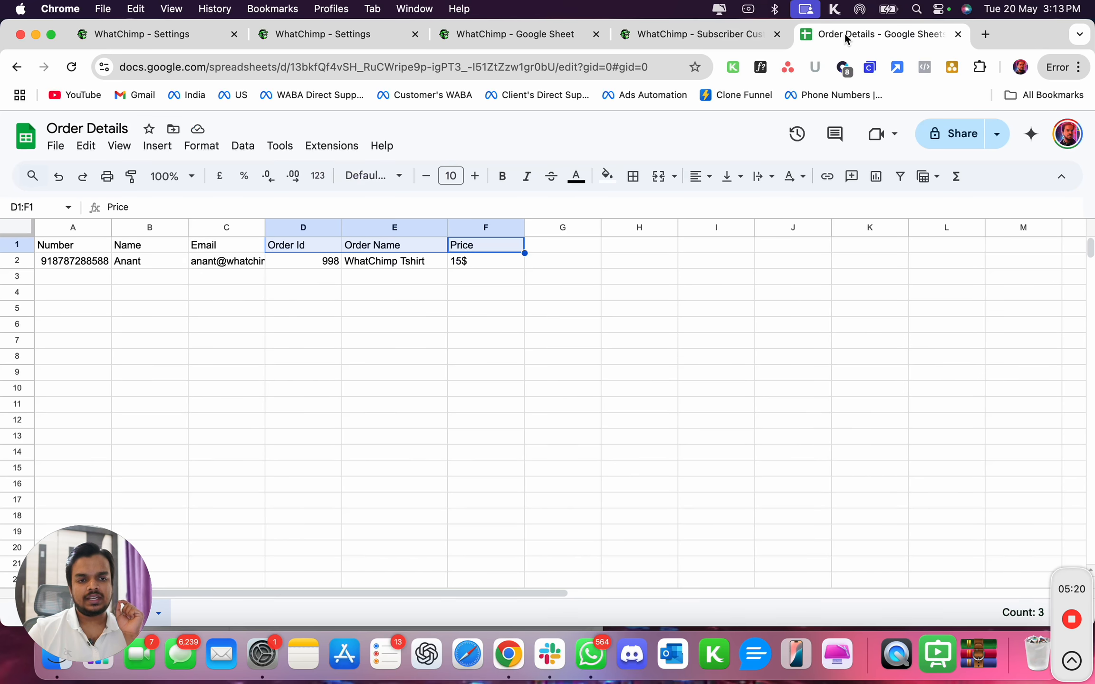
pyautogui.click(322, 245)
pyautogui.moveTo(322, 244); pyautogui.dragTo(460, 247)
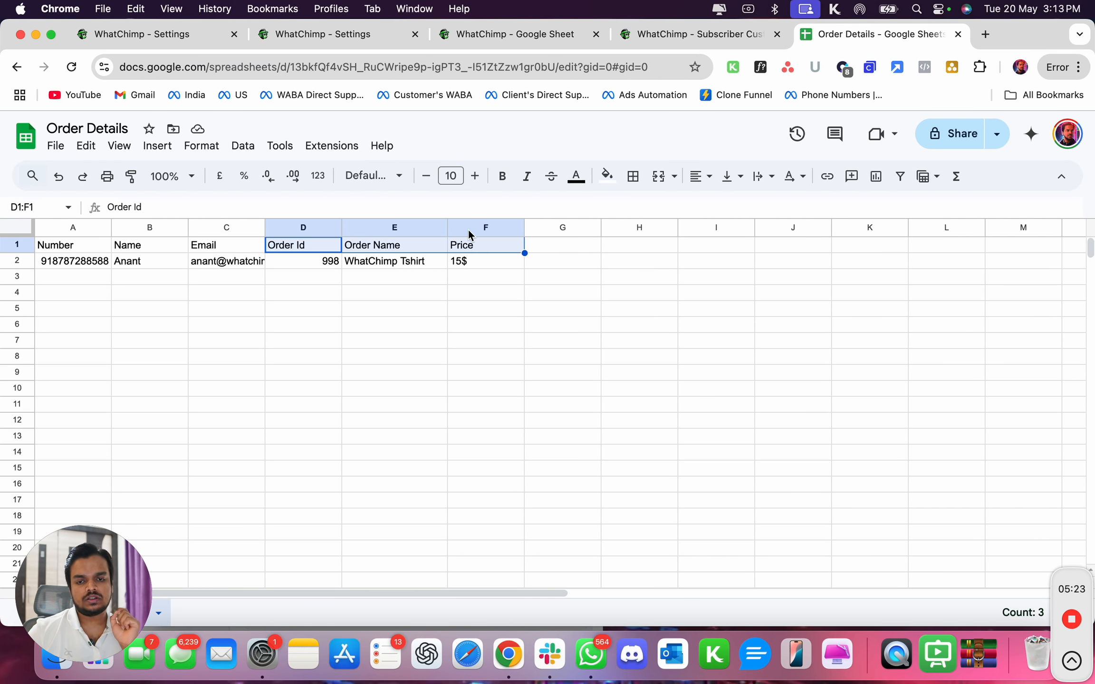
pyautogui.click(644, 37)
pyautogui.click(420, 208)
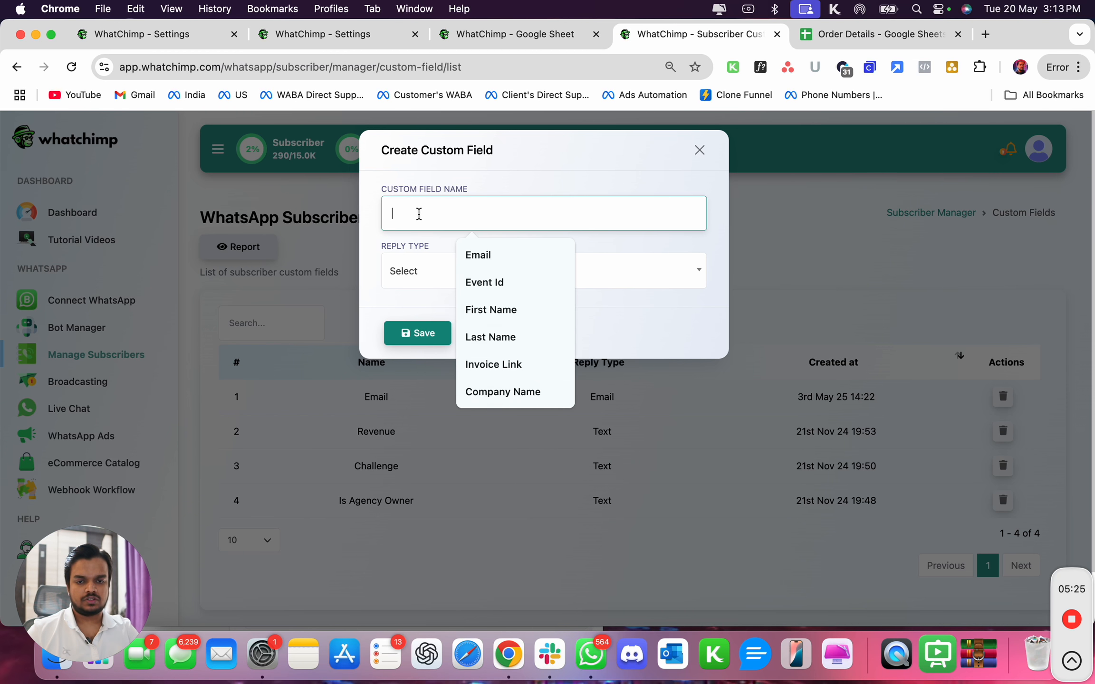
pyautogui.write('OrderI')
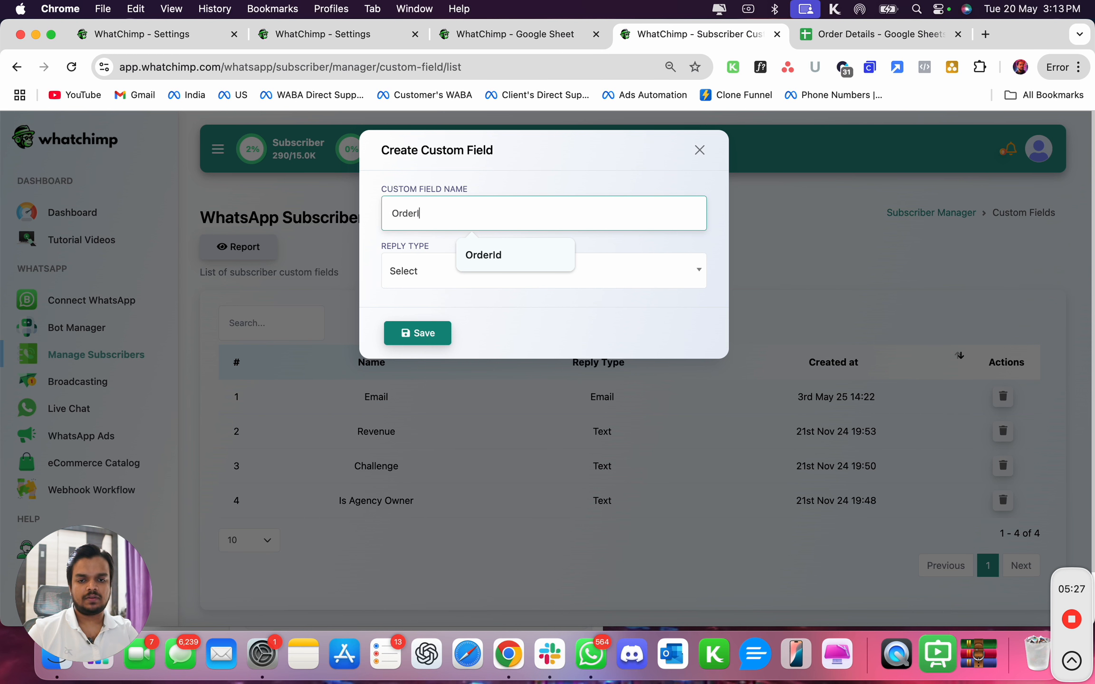
pyautogui.write('d')
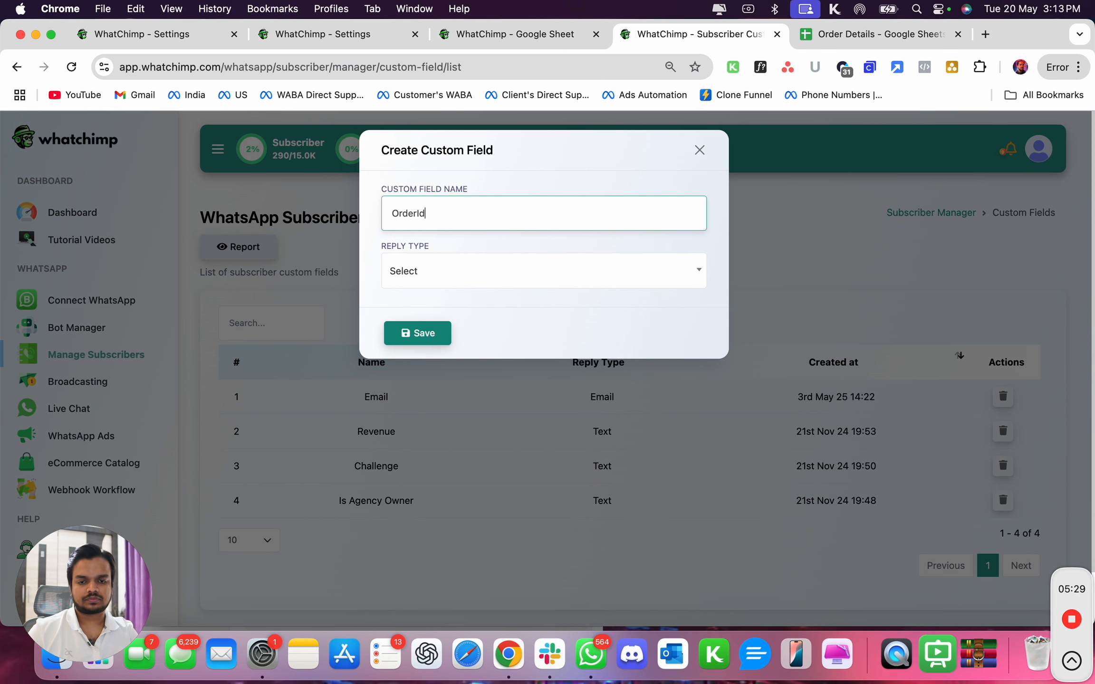
pyautogui.click(430, 285)
pyautogui.click(406, 391)
pyautogui.click(426, 334)
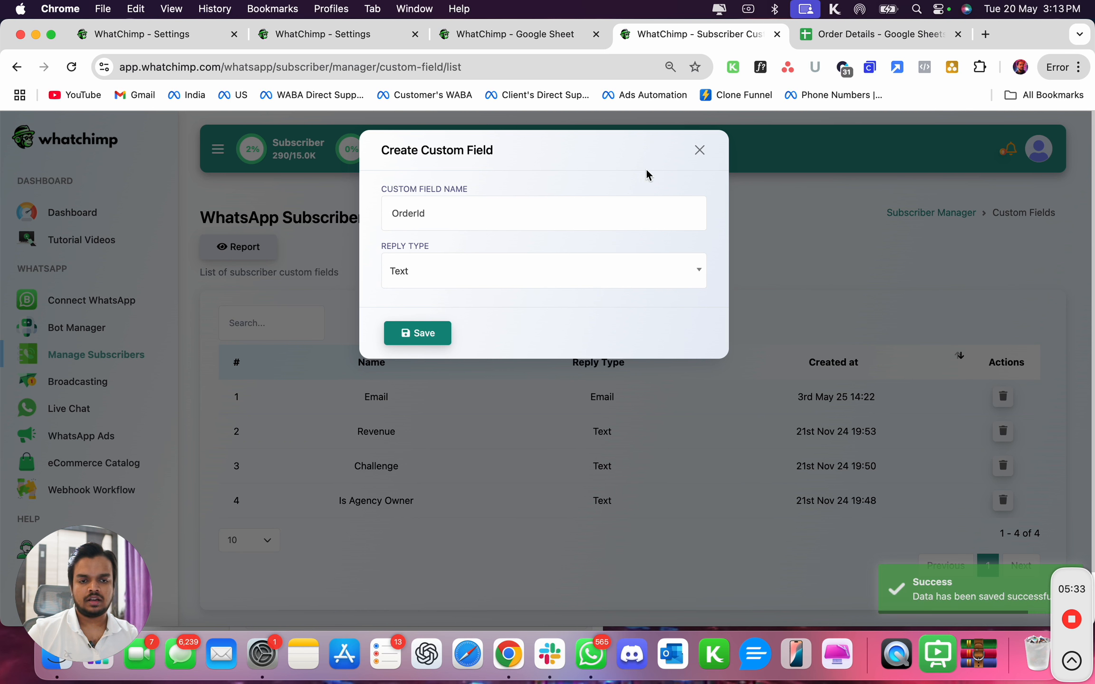
pyautogui.click(702, 150)
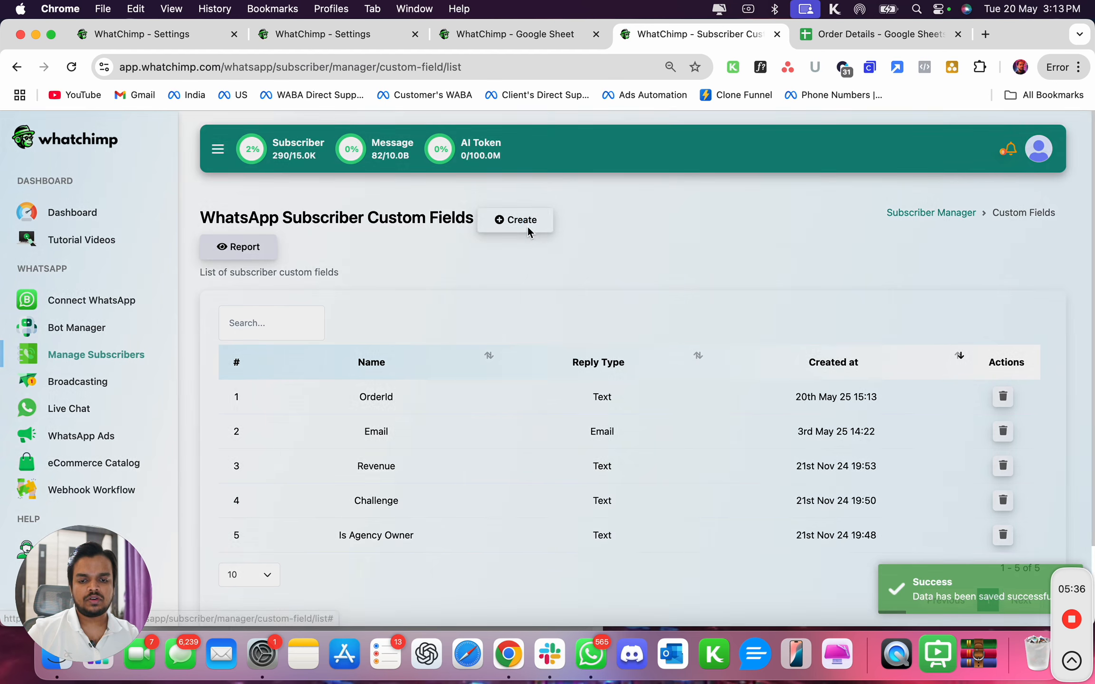
# Create a subscriber custom field named "Ordername" with reply type Text.
pyautogui.click(527, 225)
pyautogui.click(484, 219)
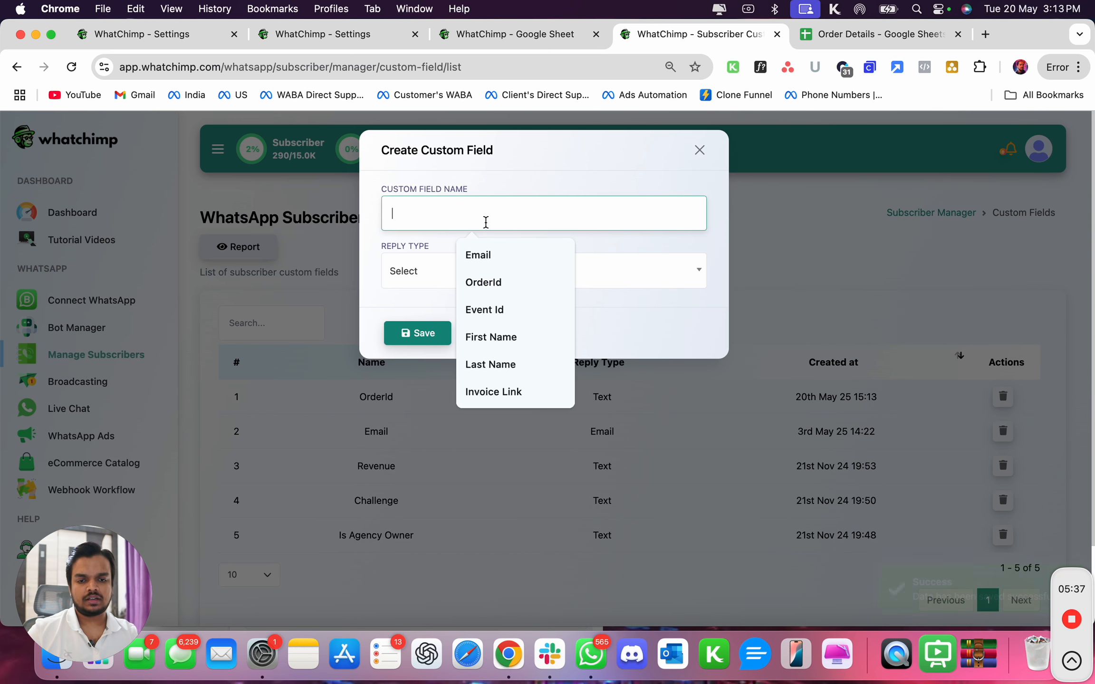
pyautogui.write('Ordername')
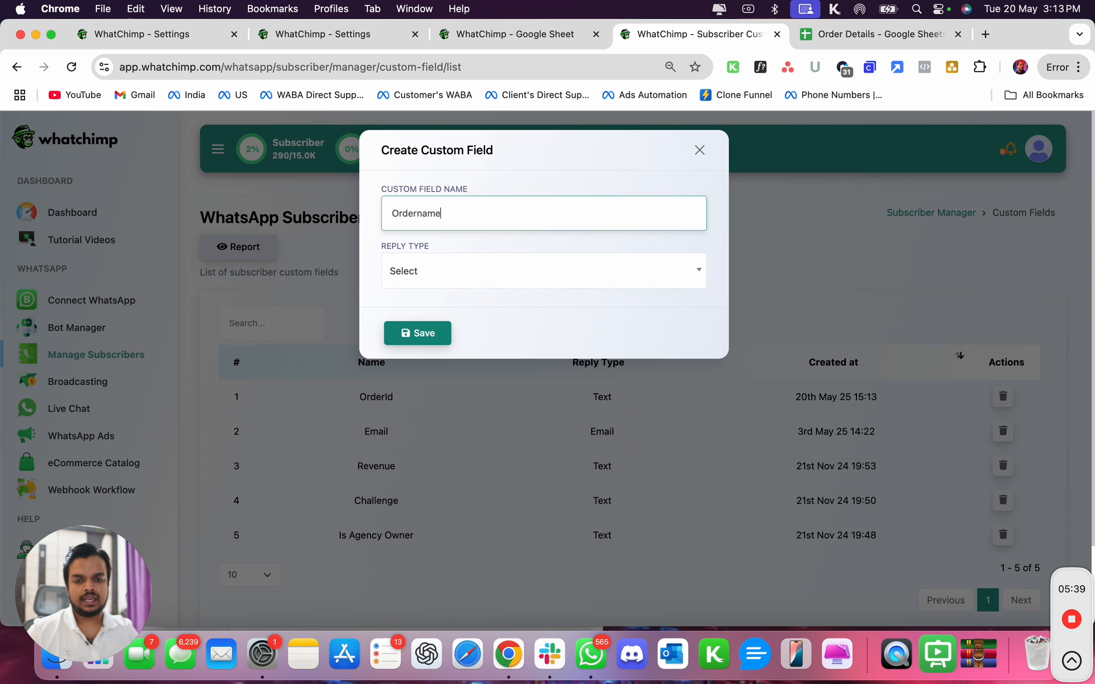
pyautogui.click(472, 269)
pyautogui.click(425, 394)
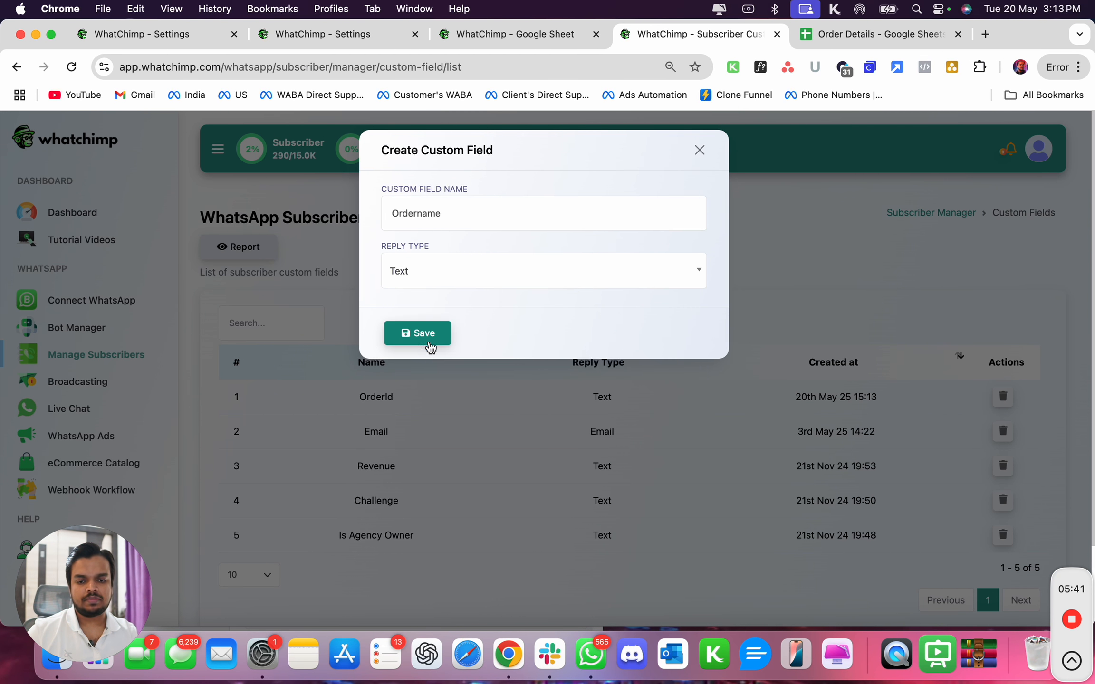
pyautogui.click(430, 340)
pyautogui.click(700, 152)
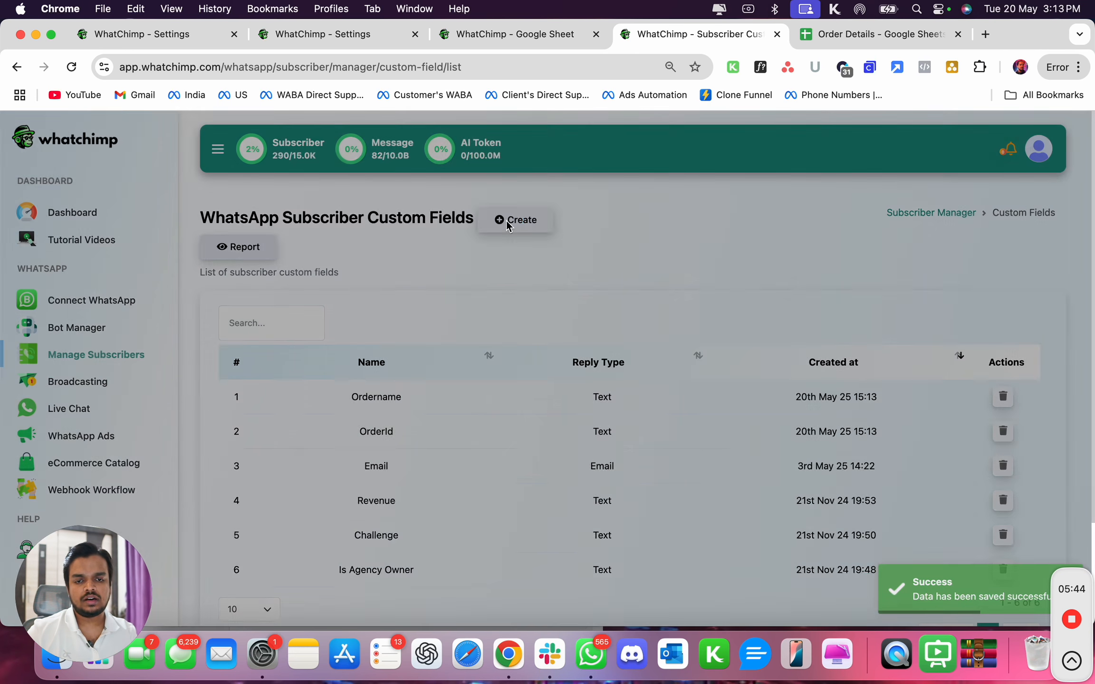
# Create a subscriber custom field named "Price" with reply type Text.
pyautogui.click(504, 220)
pyautogui.click(533, 212)
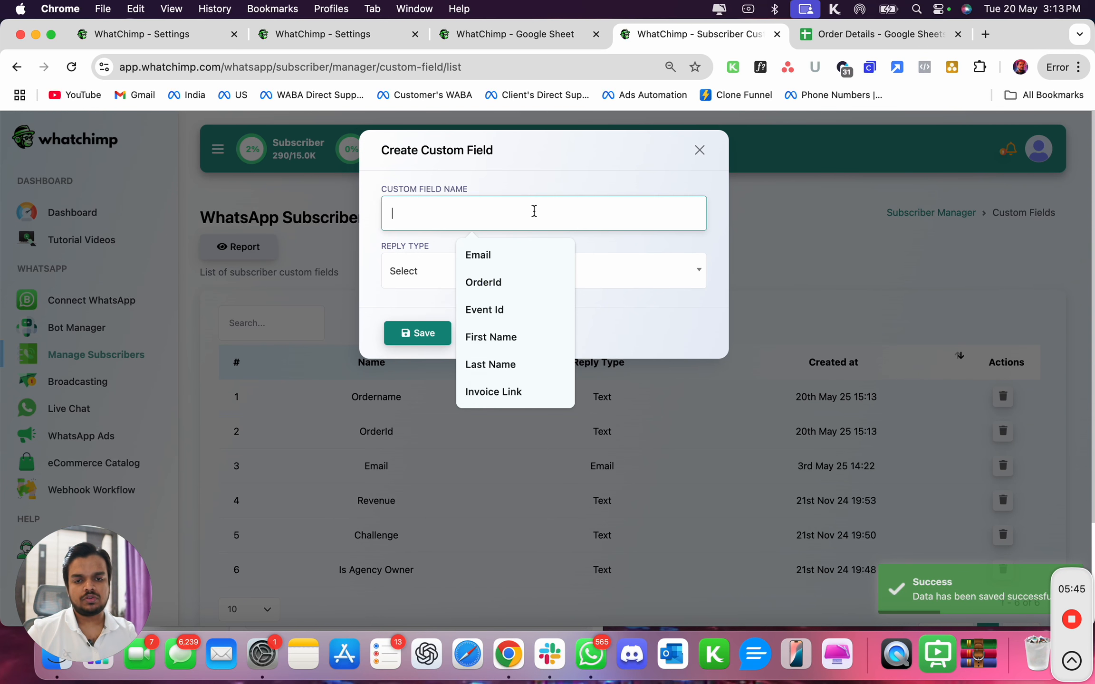
pyautogui.write('Price')
pyautogui.click(524, 263)
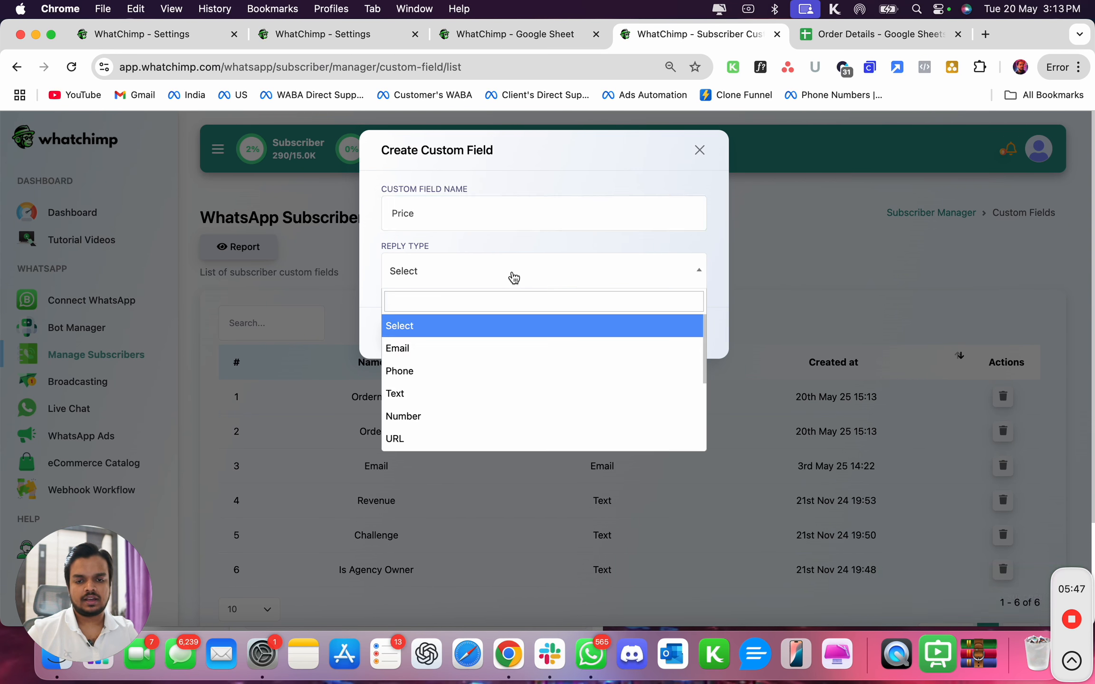
pyautogui.click(421, 392)
pyautogui.click(425, 324)
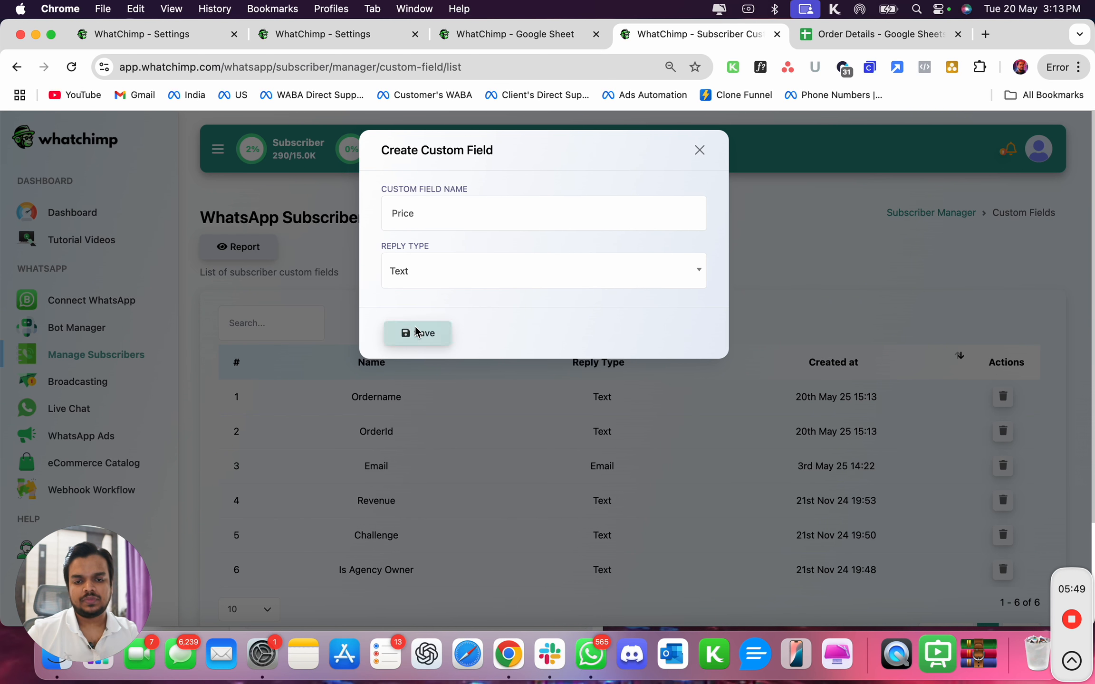
pyautogui.click(700, 151)
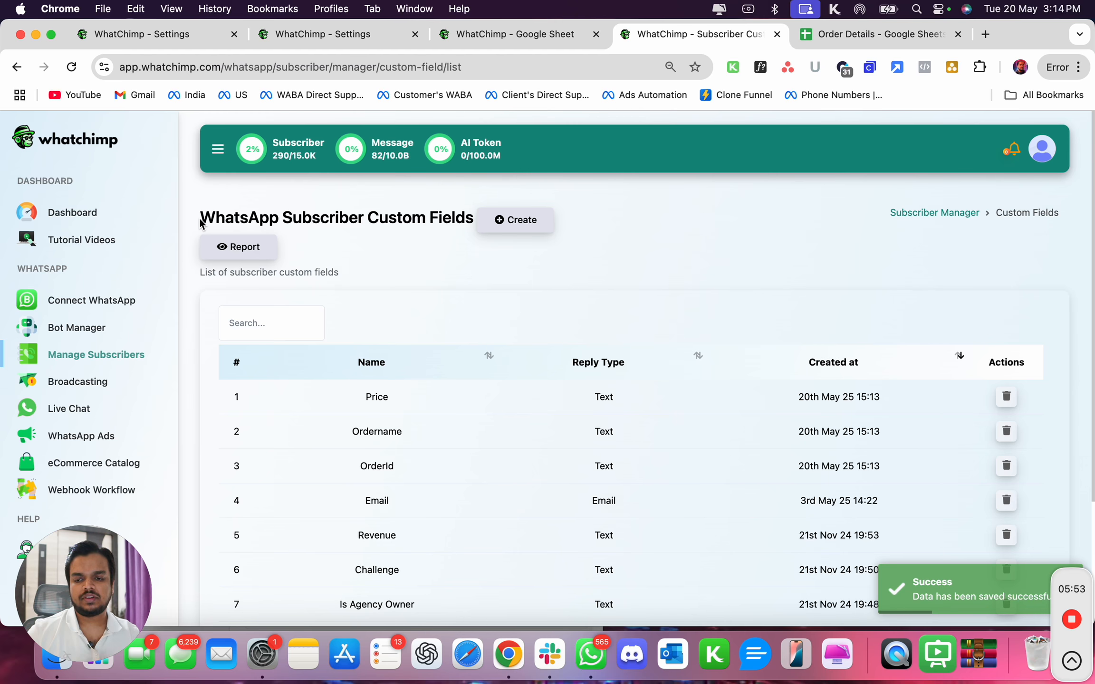
# Open the WhatsApp Data Fetch Campaign page from the Google Sheet data fetch integration in the settings.
pyautogui.scroll(-3, 135, 343)
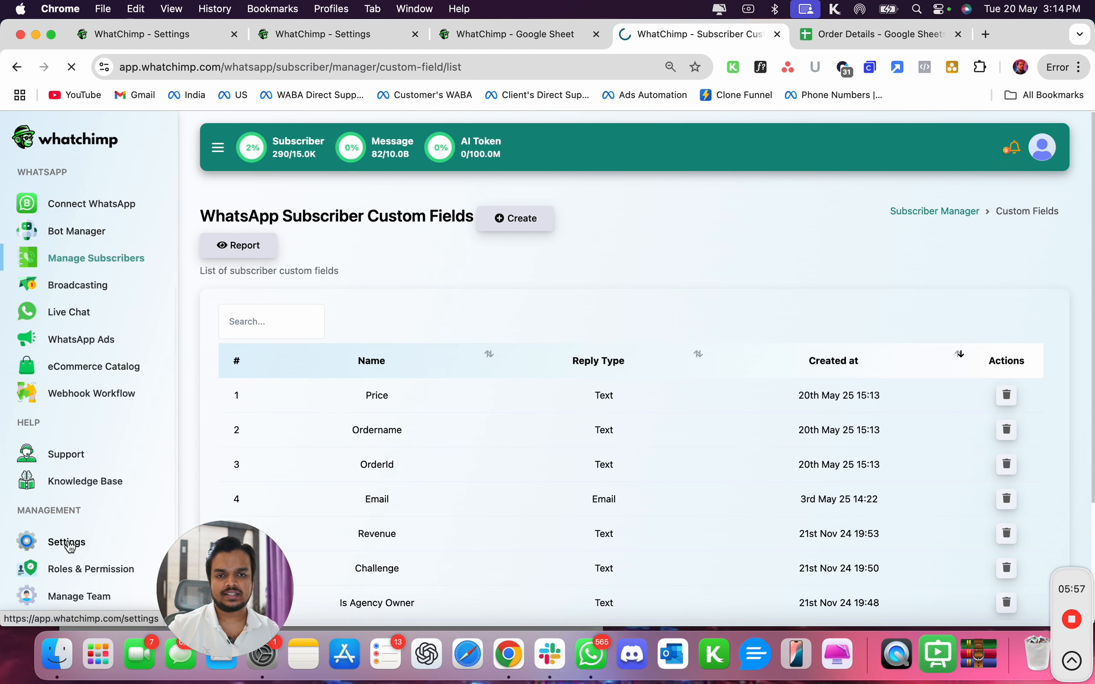
pyautogui.click(67, 543)
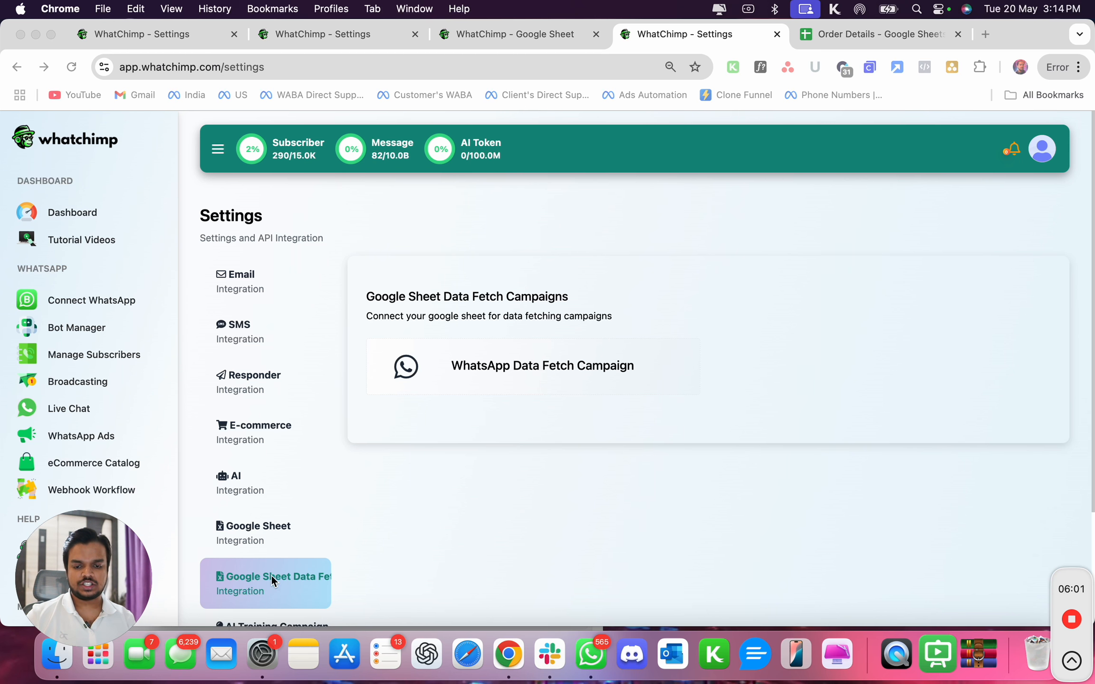
pyautogui.click(445, 381)
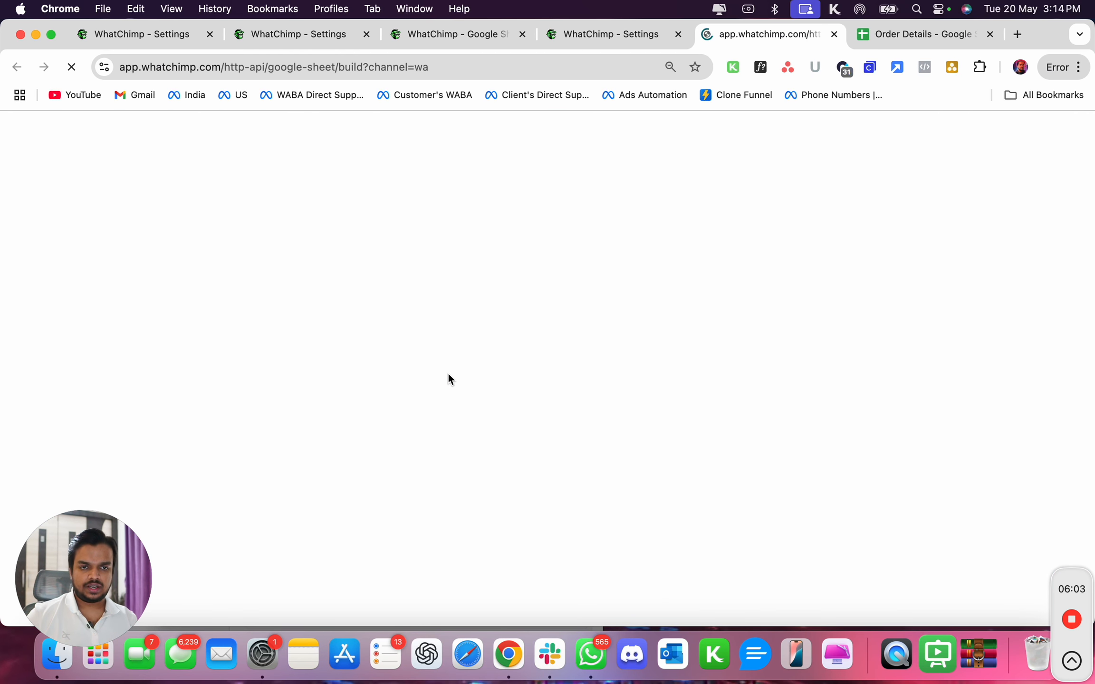
# Name the new sheet connection's API "Fetch Order Details" and choose Order Details [Sheet1] as its Google Sheet.
pyautogui.scroll(-1, 490, 480)
pyautogui.scroll(-2, 489, 480)
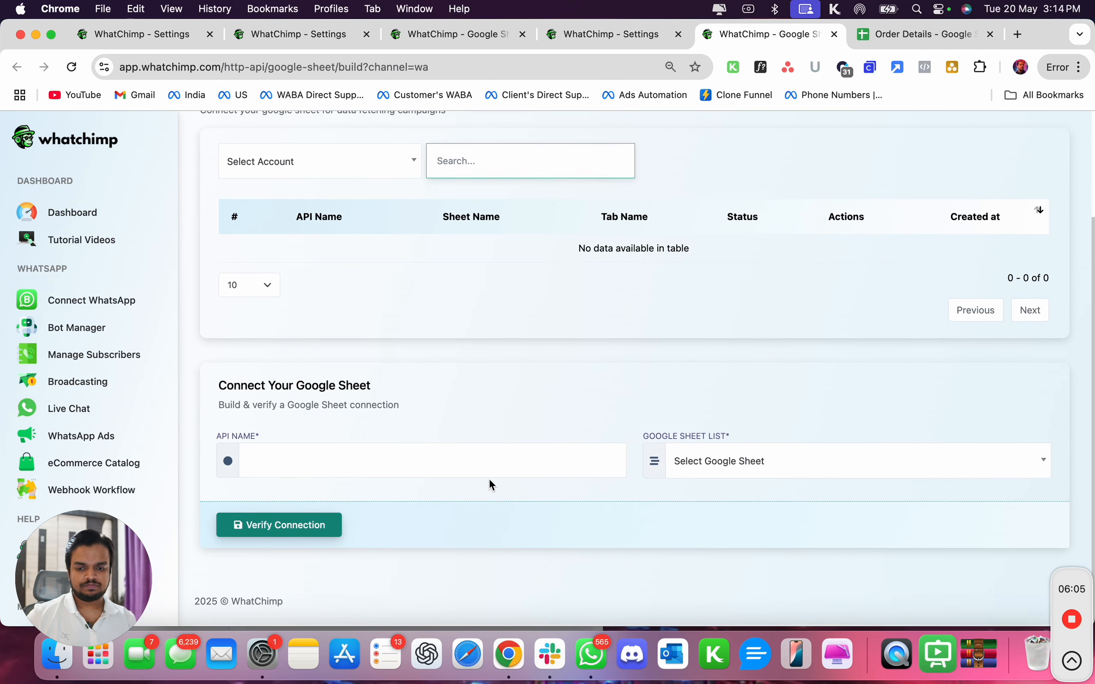
pyautogui.click(432, 460)
pyautogui.write('Fe')
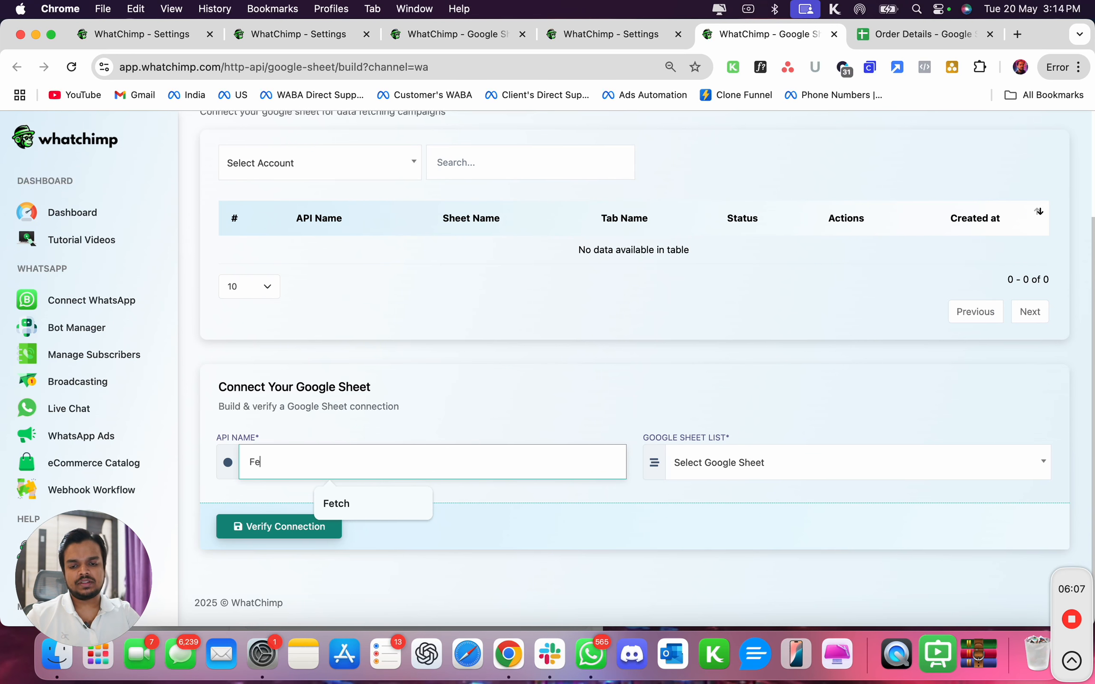
pyautogui.write('tch Order Details')
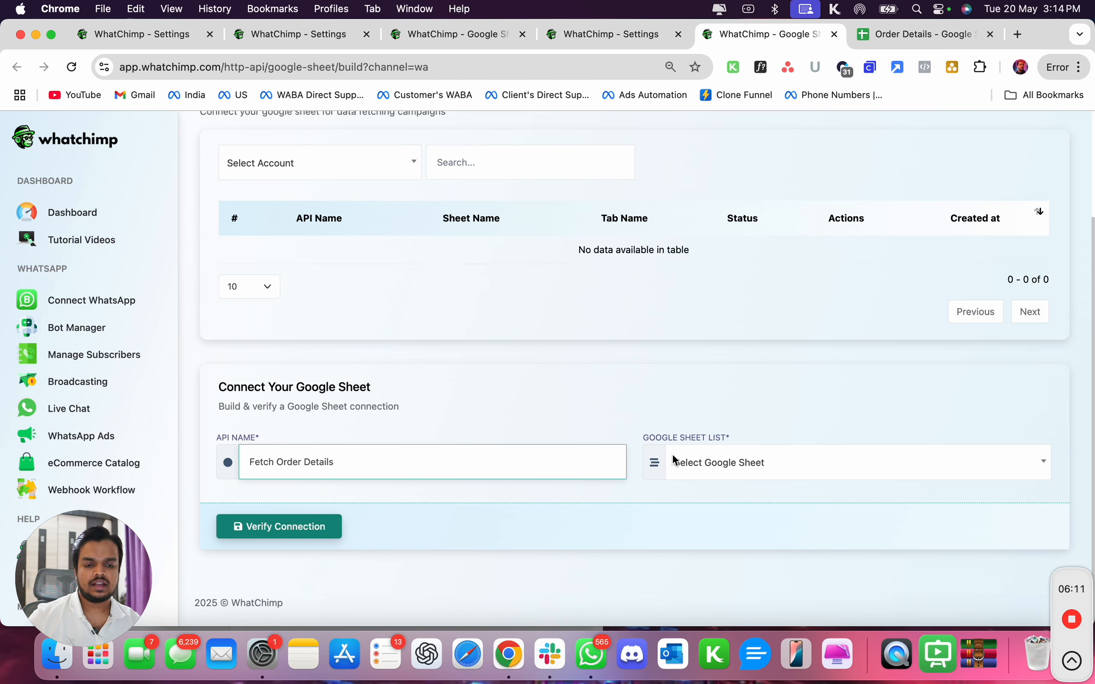
pyautogui.click(815, 475)
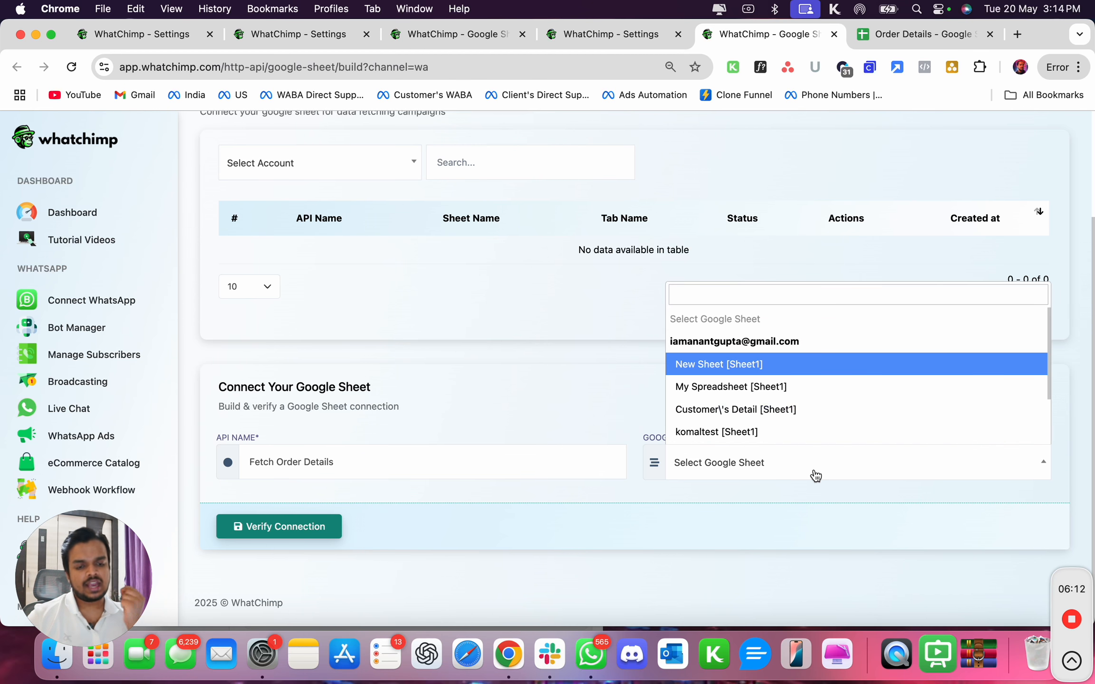
pyautogui.click(897, 35)
pyautogui.click(760, 37)
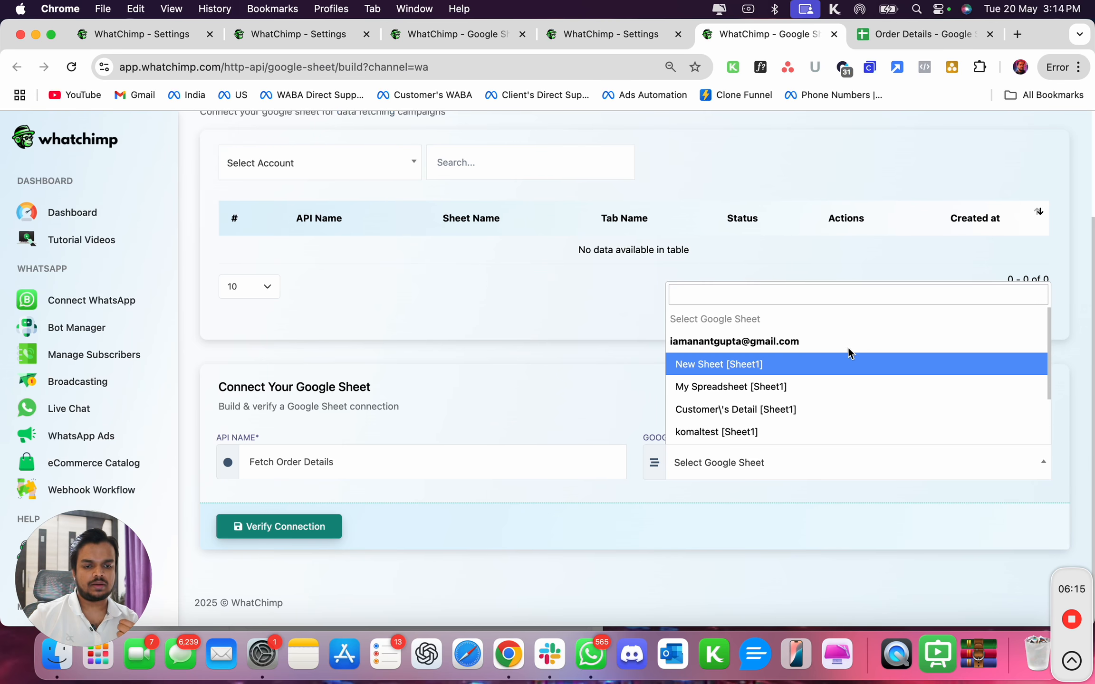
pyautogui.scroll(-3, 836, 376)
pyautogui.click(790, 432)
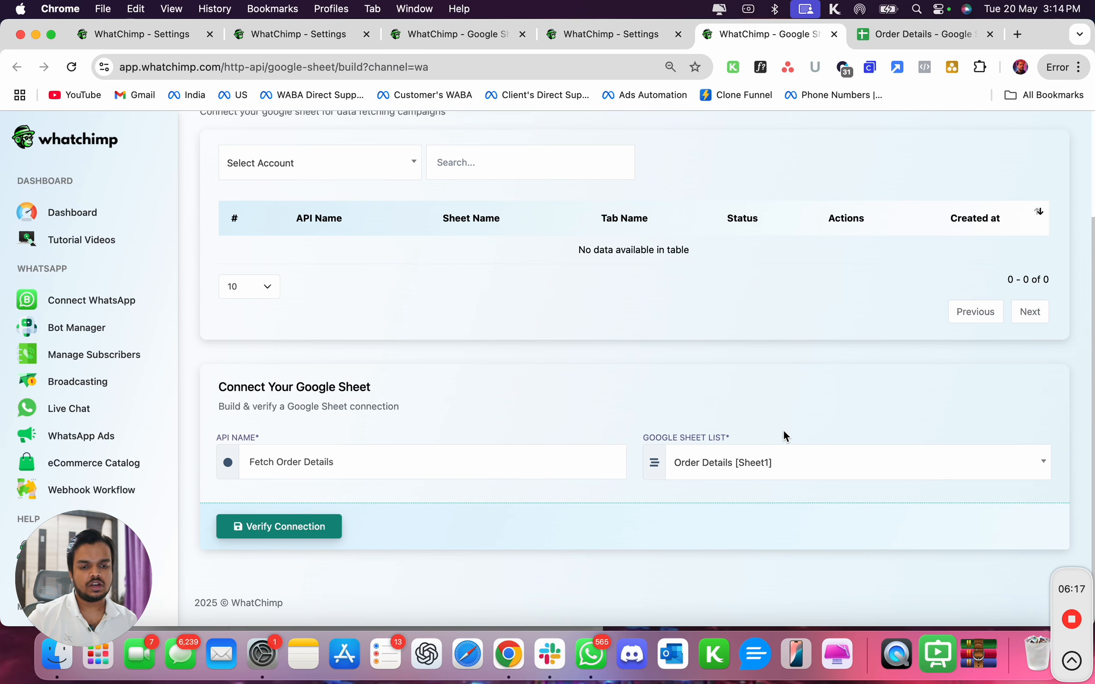
# Review the Search Data mapping of the Number header to SubscriberID/Phone Number(WA) and the file headers available from the sheet.
pyautogui.scroll(-5, 587, 423)
pyautogui.scroll(-2, 587, 420)
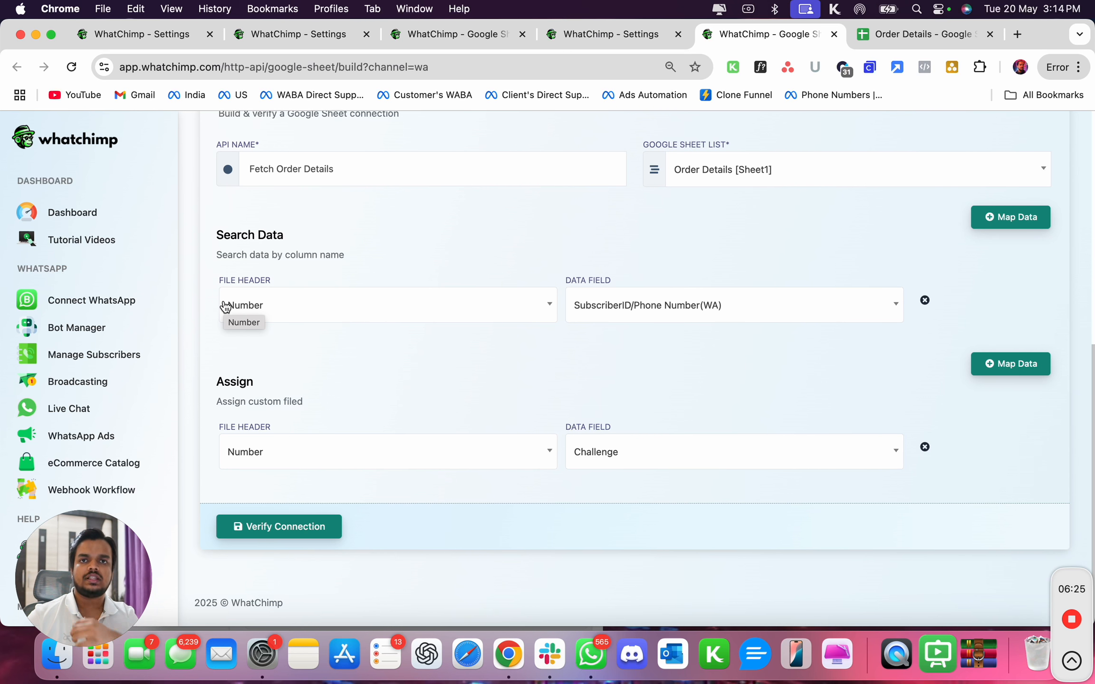
pyautogui.click(263, 313)
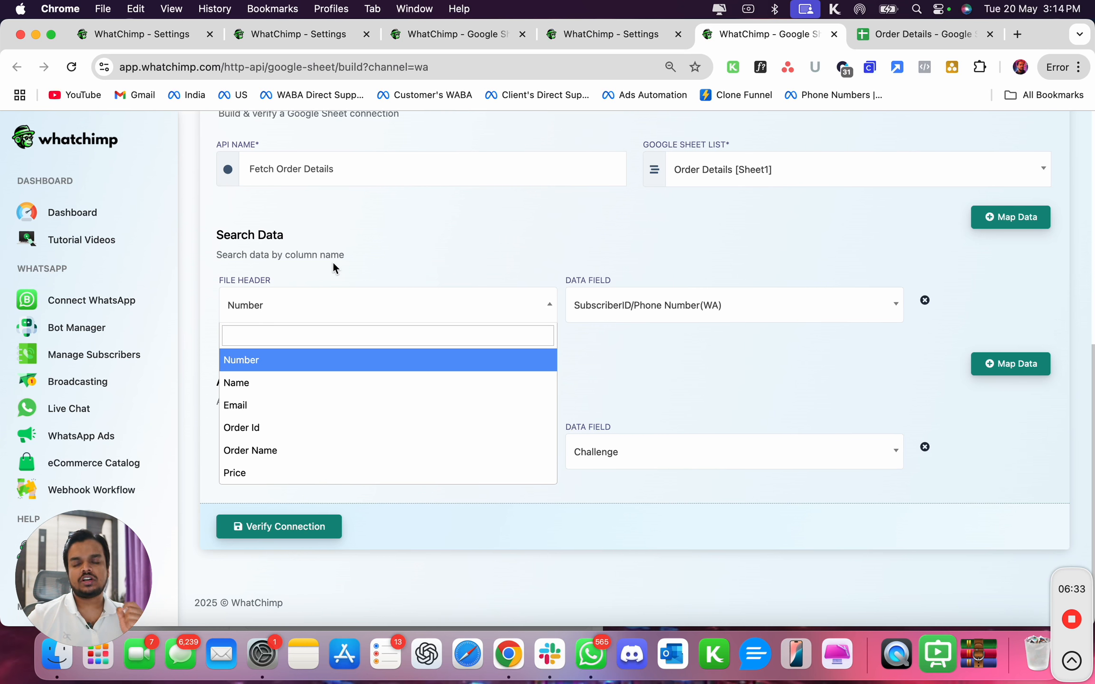
pyautogui.click(355, 230)
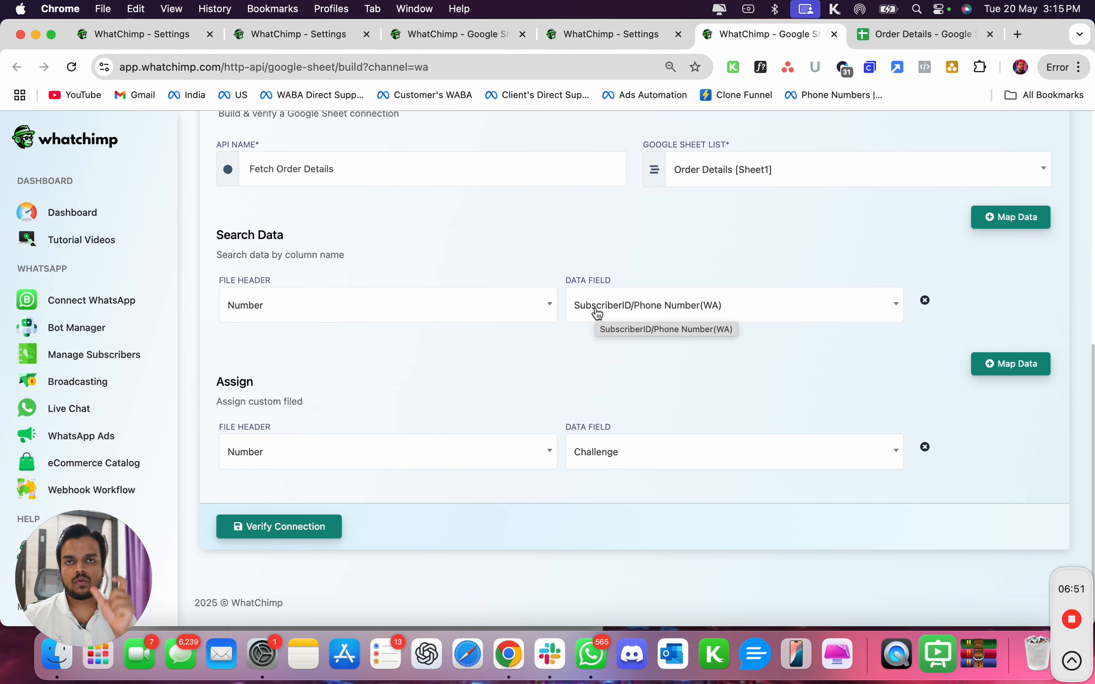
# Check the order columns in the Order Details sheet and add two more mapping rows to the connection's Assign section.
pyautogui.click(883, 33)
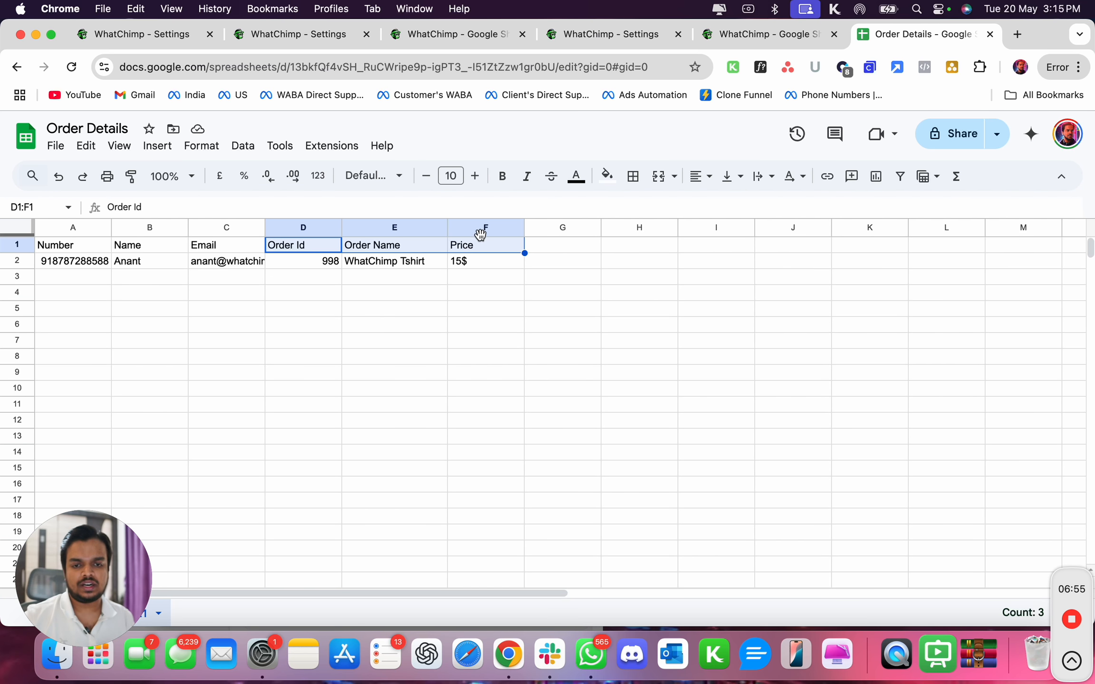
pyautogui.click(727, 33)
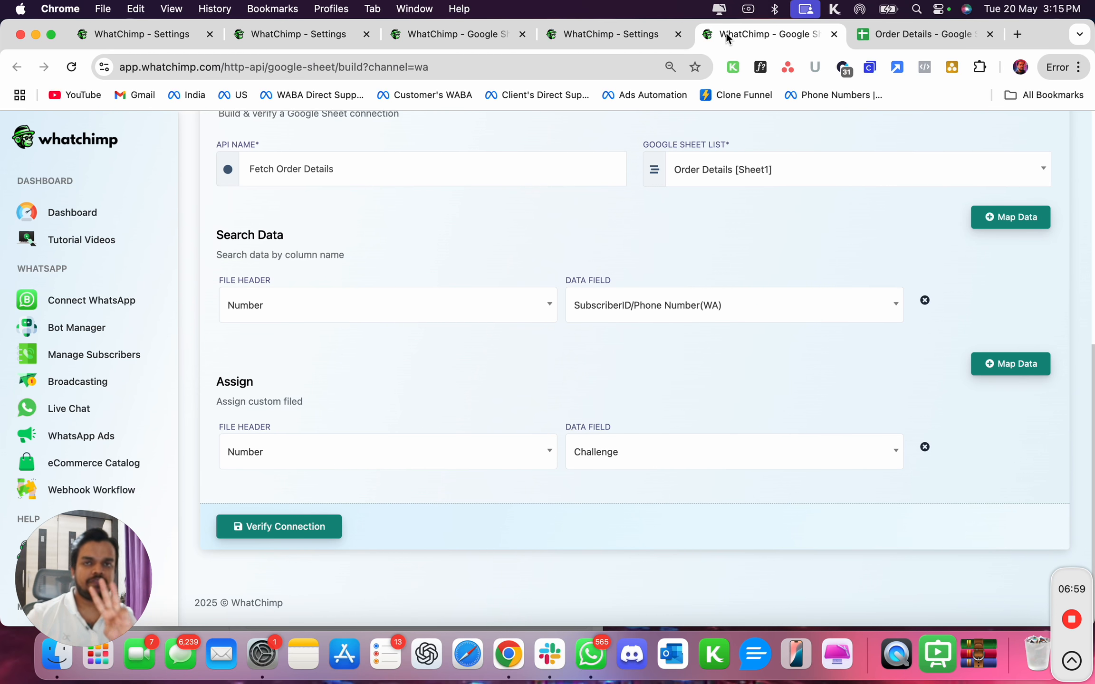
pyautogui.click(1003, 362)
pyautogui.click(1003, 363)
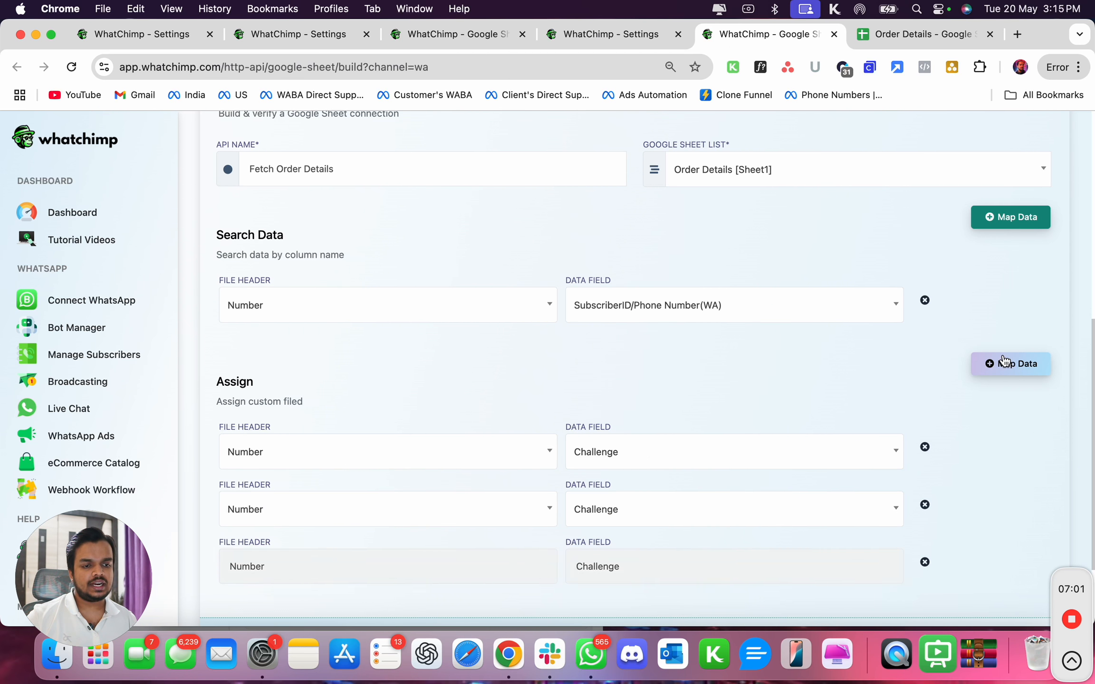
pyautogui.scroll(-3, 1005, 361)
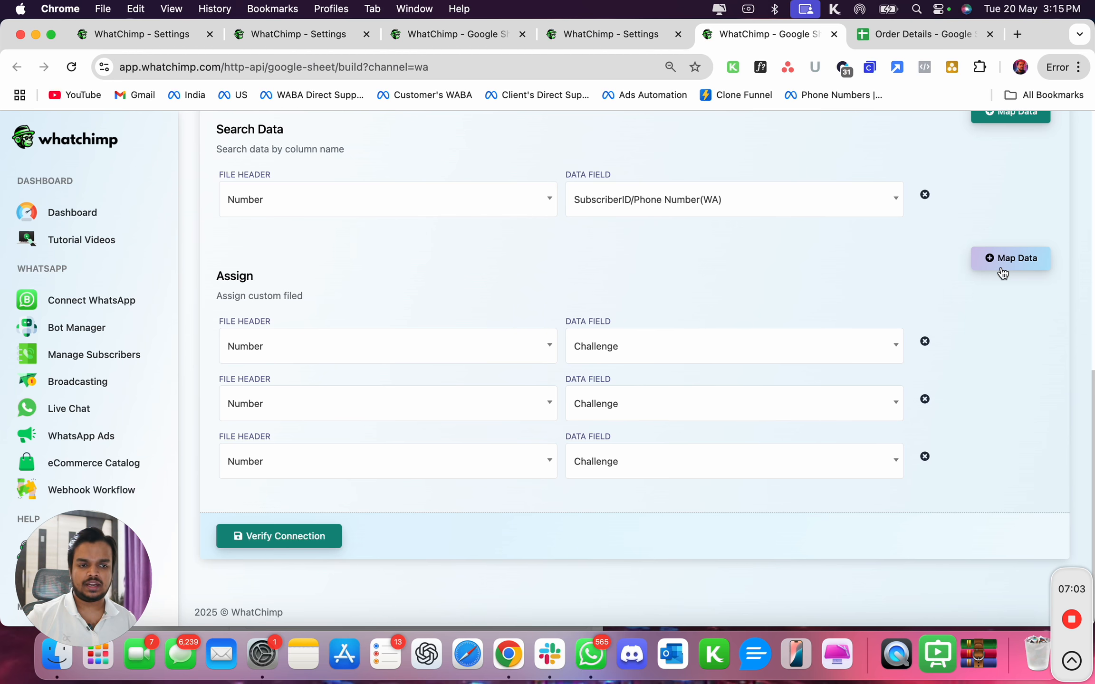
# Assign the Order Id header to the OrderId custom field and the Order Name header to the Ordername custom field.
pyautogui.click(410, 356)
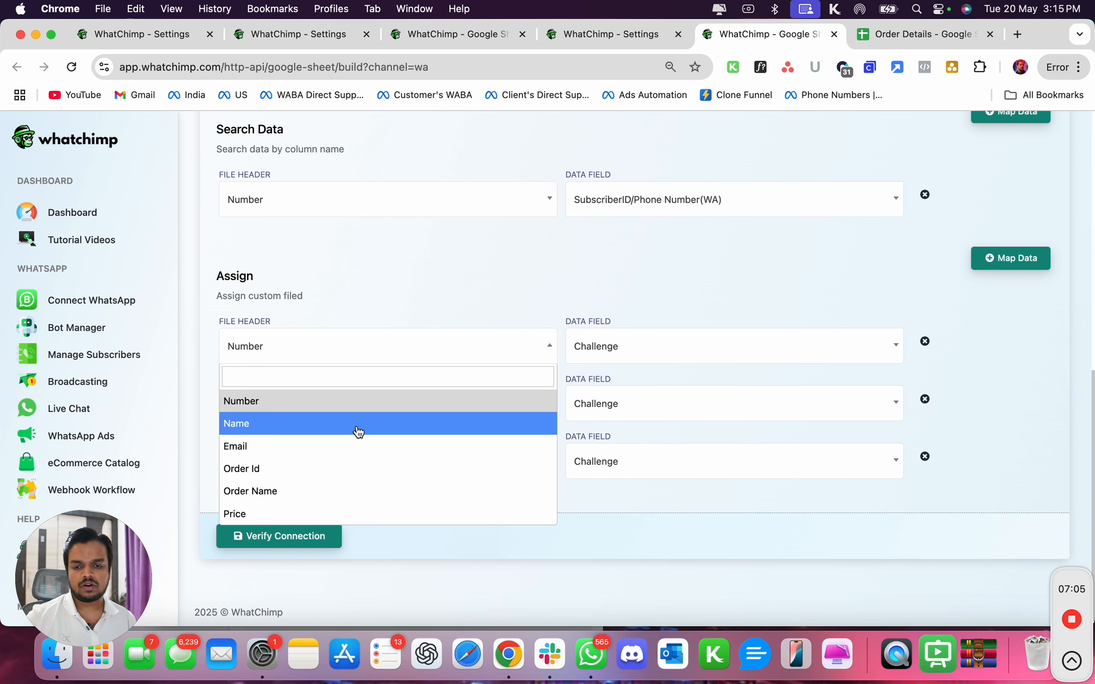
pyautogui.click(338, 468)
pyautogui.click(575, 347)
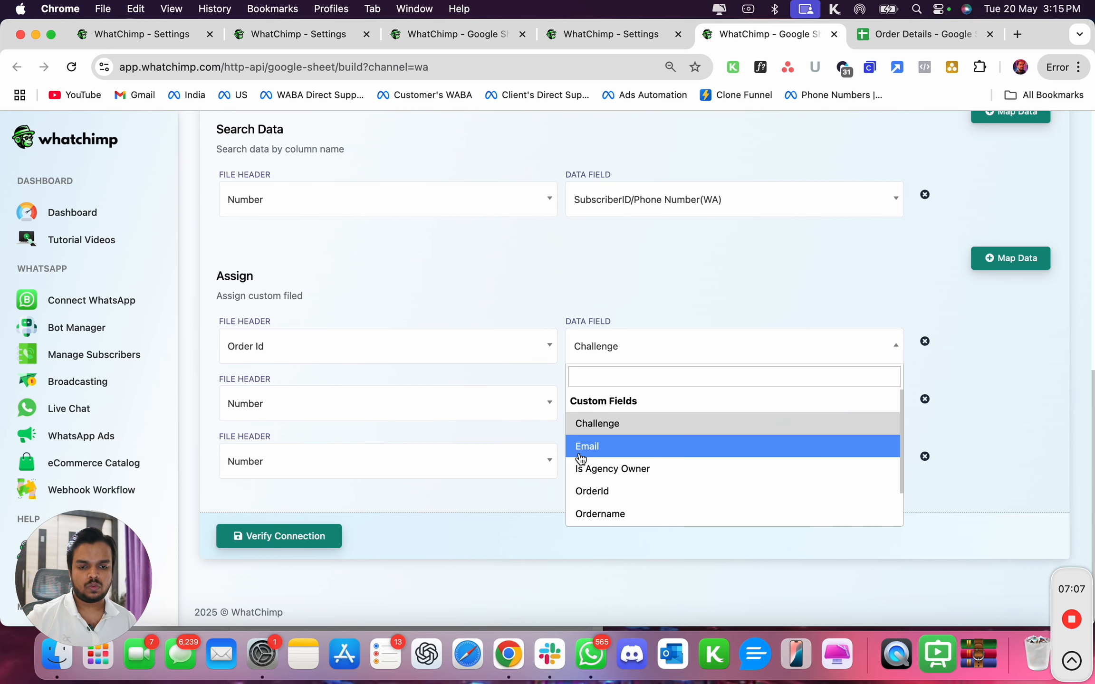
pyautogui.click(586, 491)
pyautogui.click(462, 406)
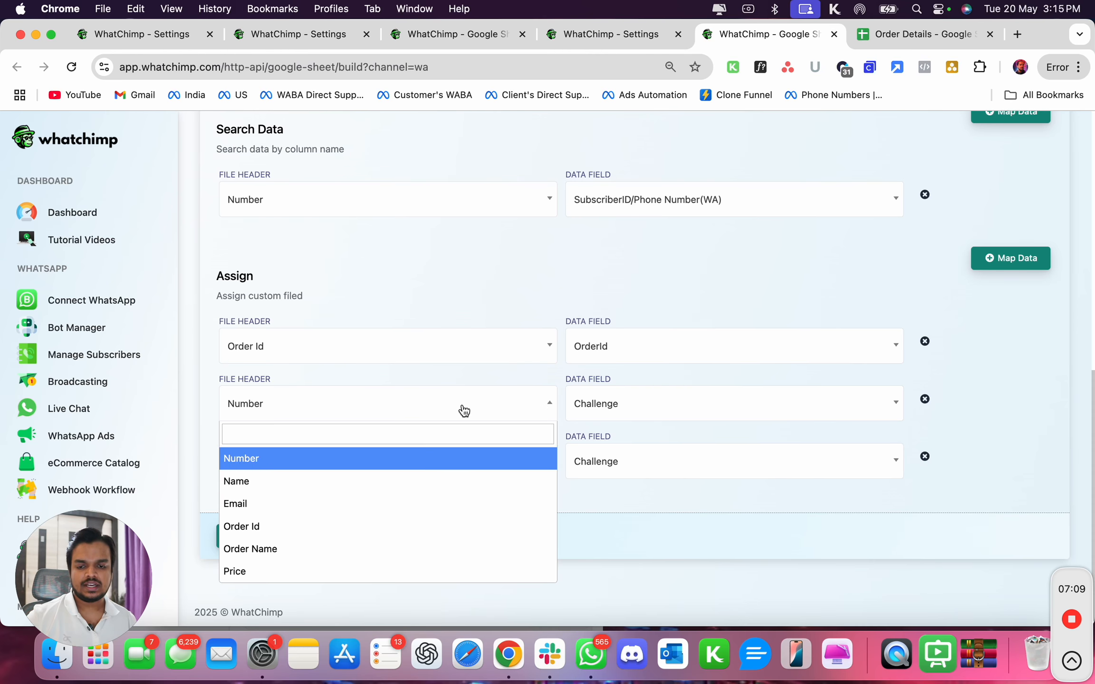
pyautogui.click(437, 549)
pyautogui.click(616, 401)
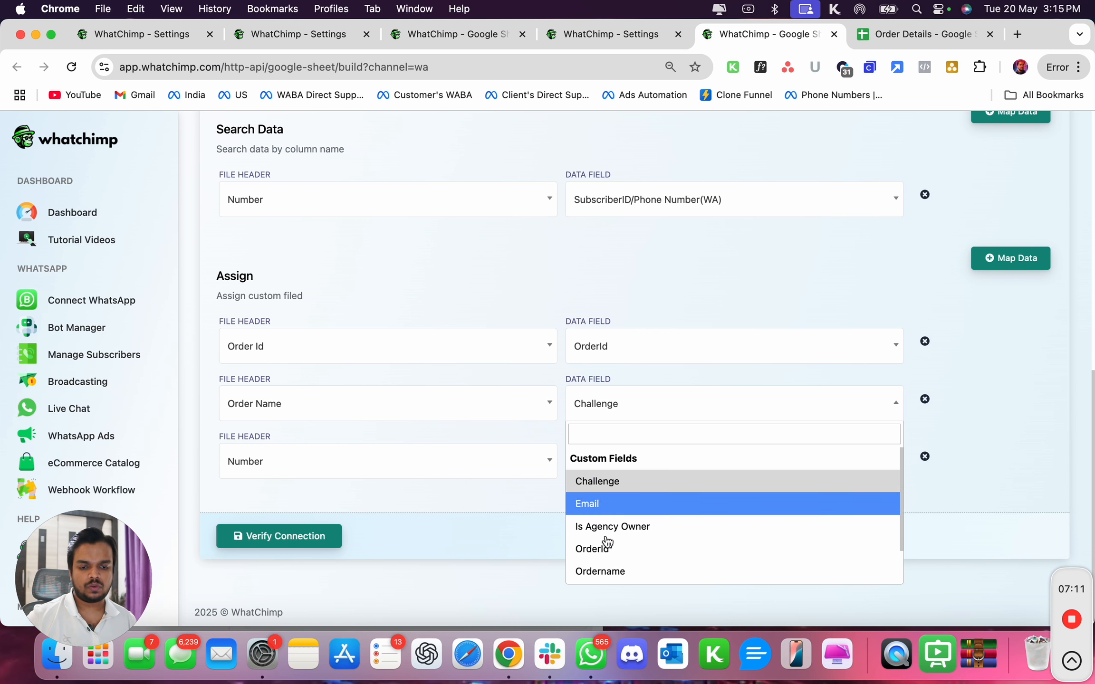
pyautogui.click(608, 571)
# Assign the Price header to the Price custom field, then verify and save the Google Sheet connection.
pyautogui.click(461, 475)
pyautogui.click(445, 434)
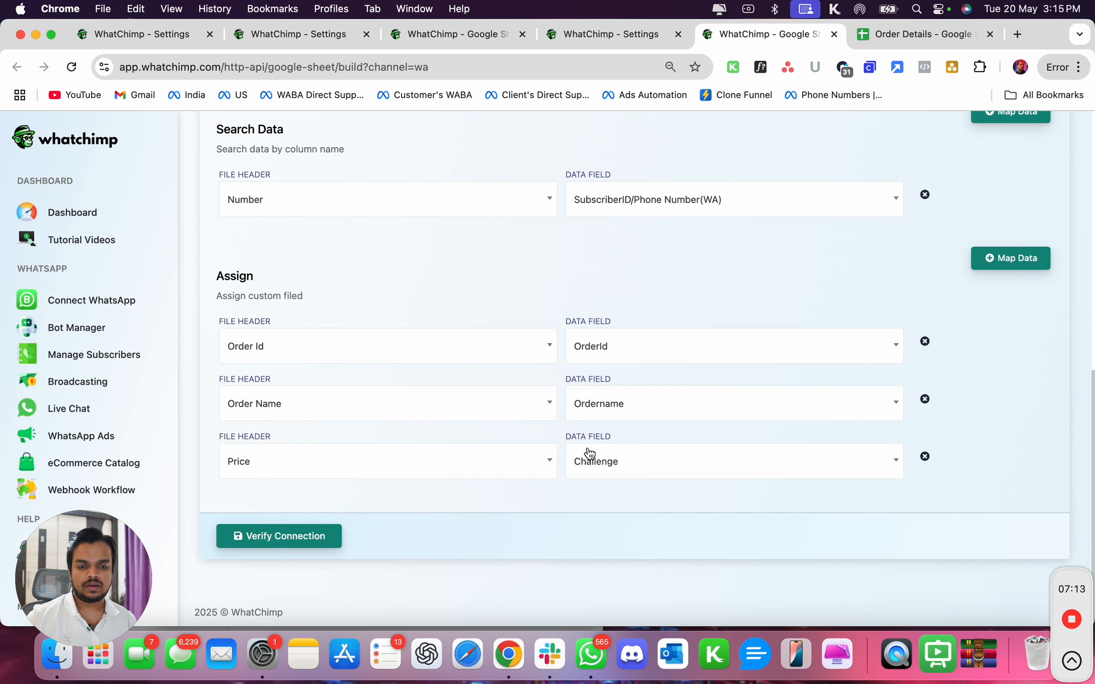
pyautogui.click(591, 457)
pyautogui.click(612, 413)
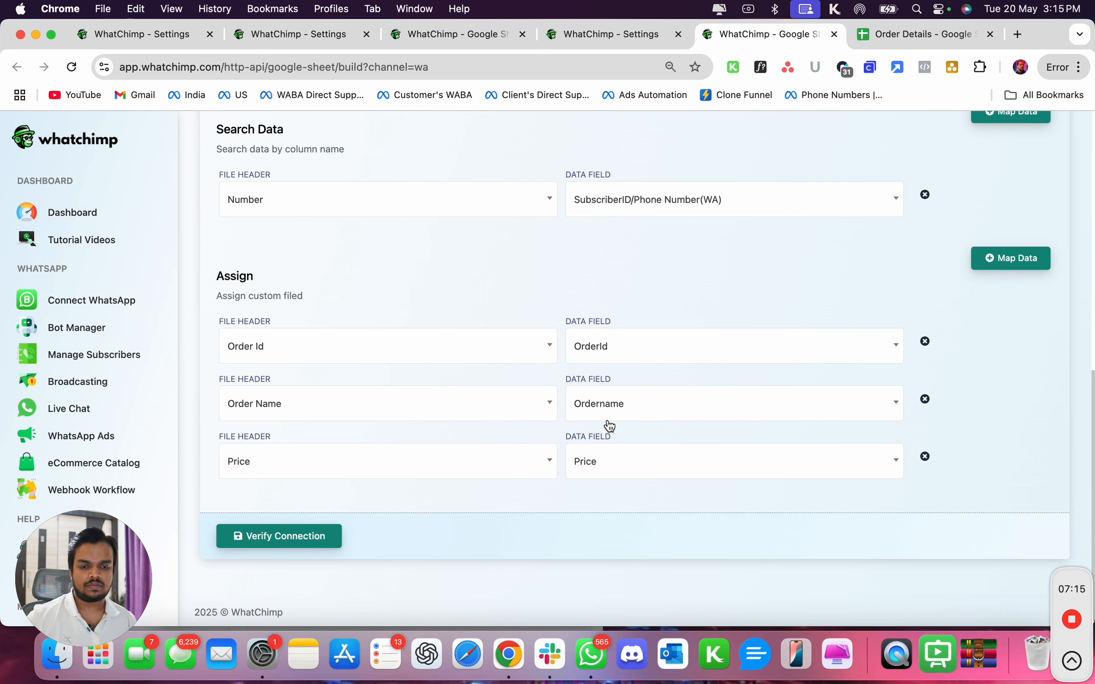
pyautogui.click(322, 530)
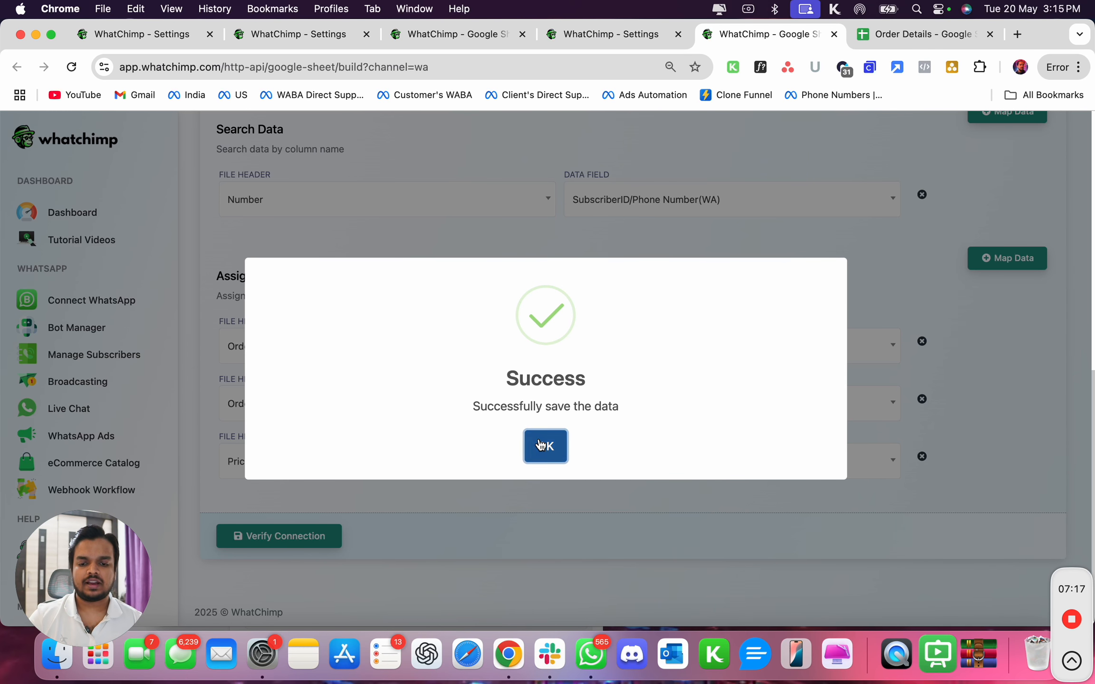
pyautogui.click(539, 444)
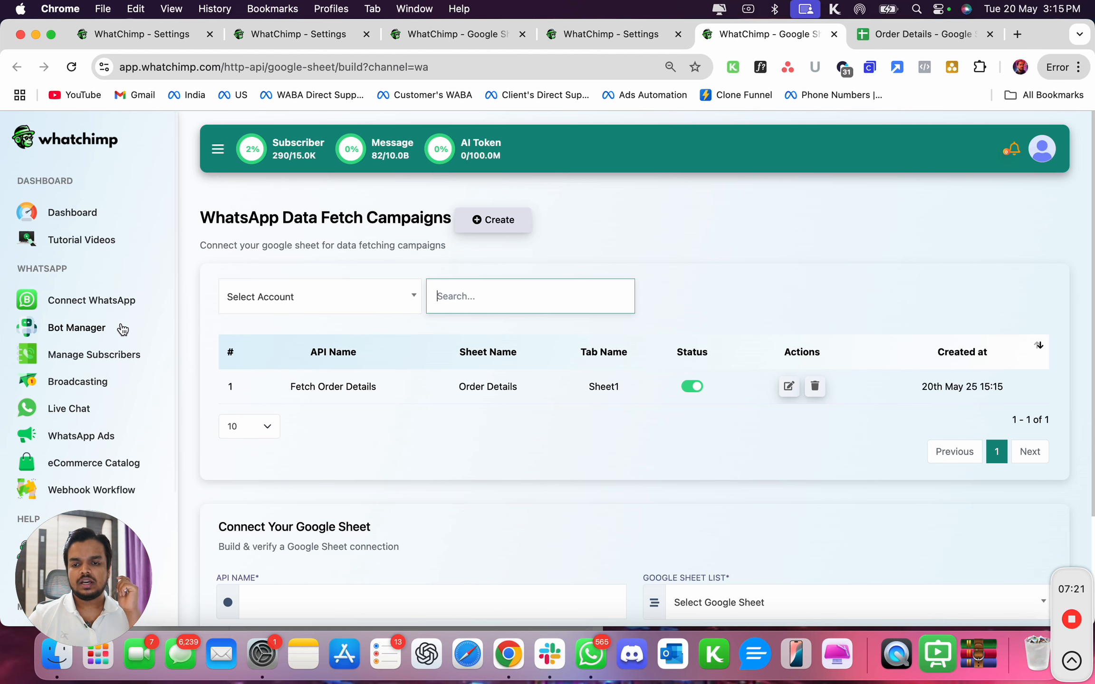
# Create a new bot reply flow from the Bot Manager, triggered by the keyword "Order Details" with String match.
pyautogui.click(95, 328)
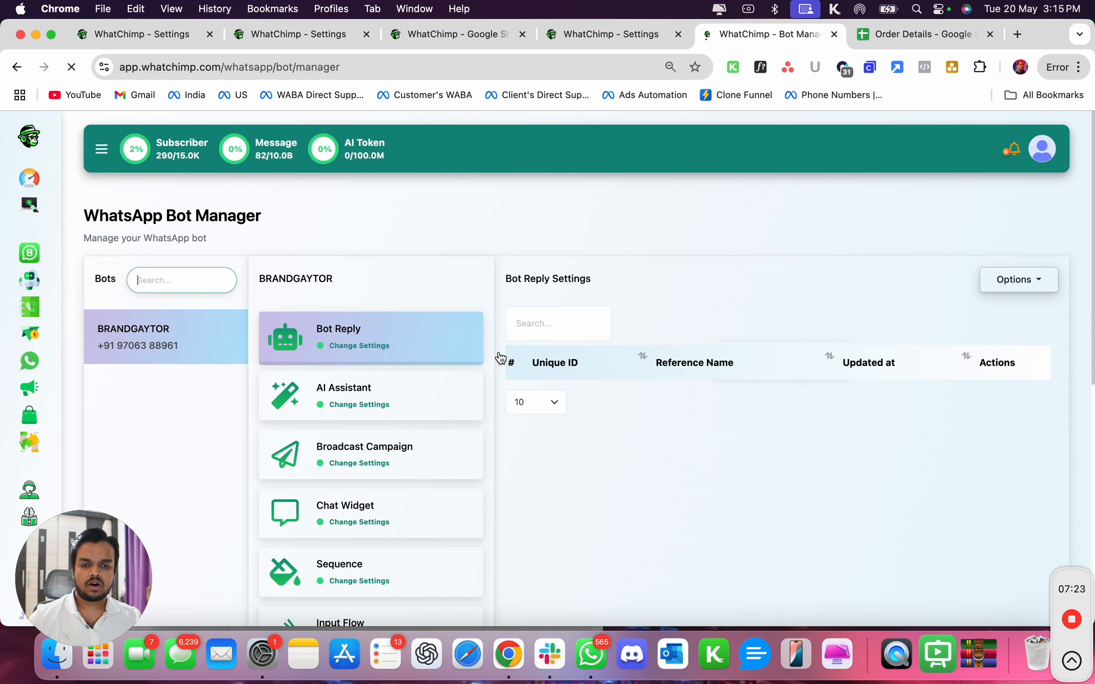
pyautogui.click(994, 315)
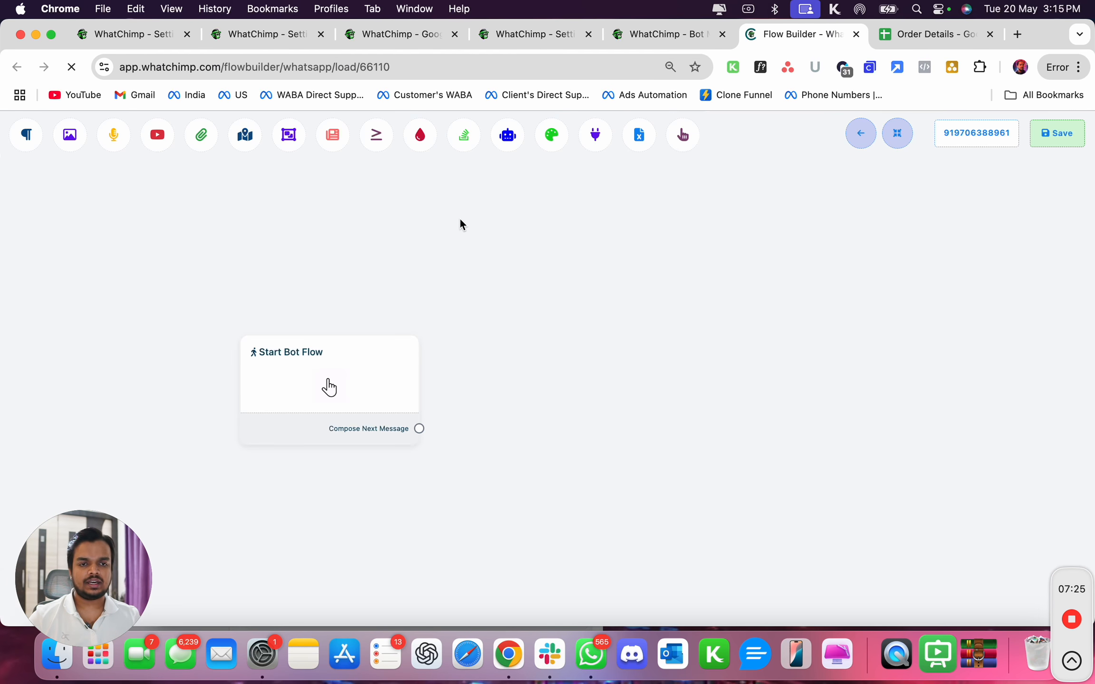
pyautogui.click(329, 386)
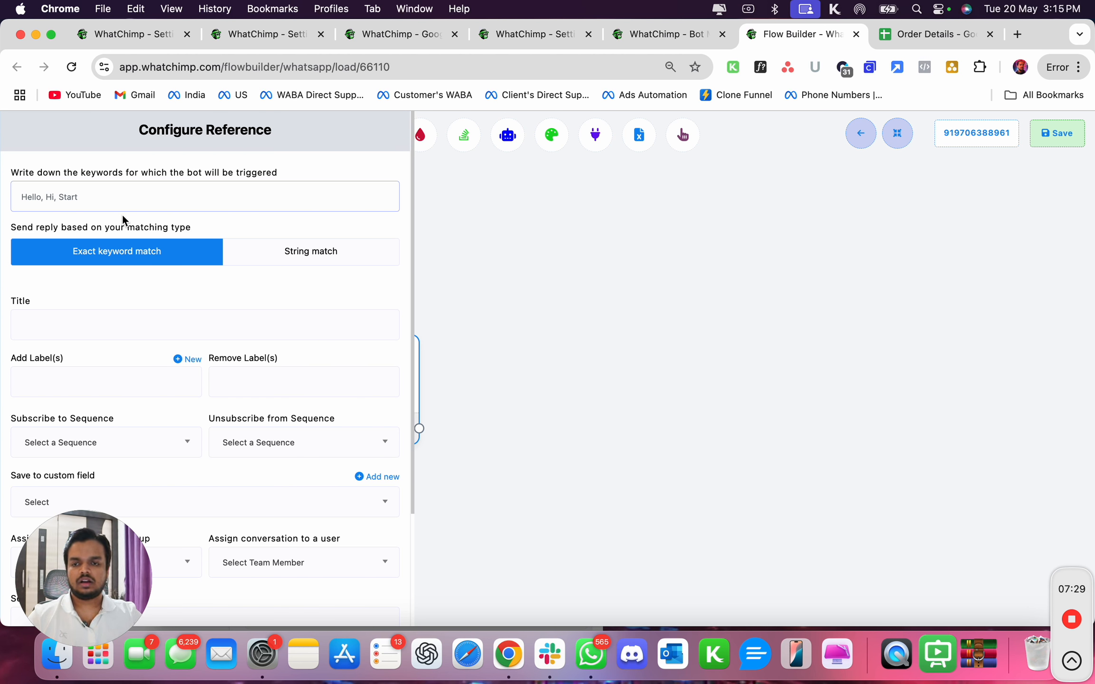
pyautogui.write('Order Details')
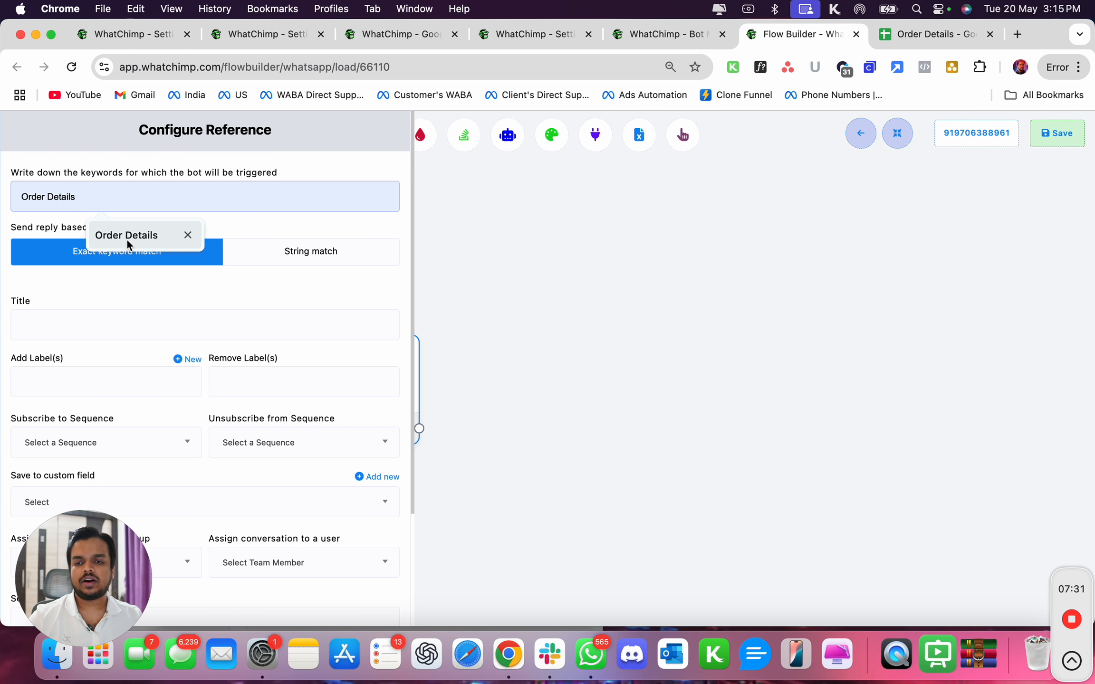
pyautogui.click(126, 240)
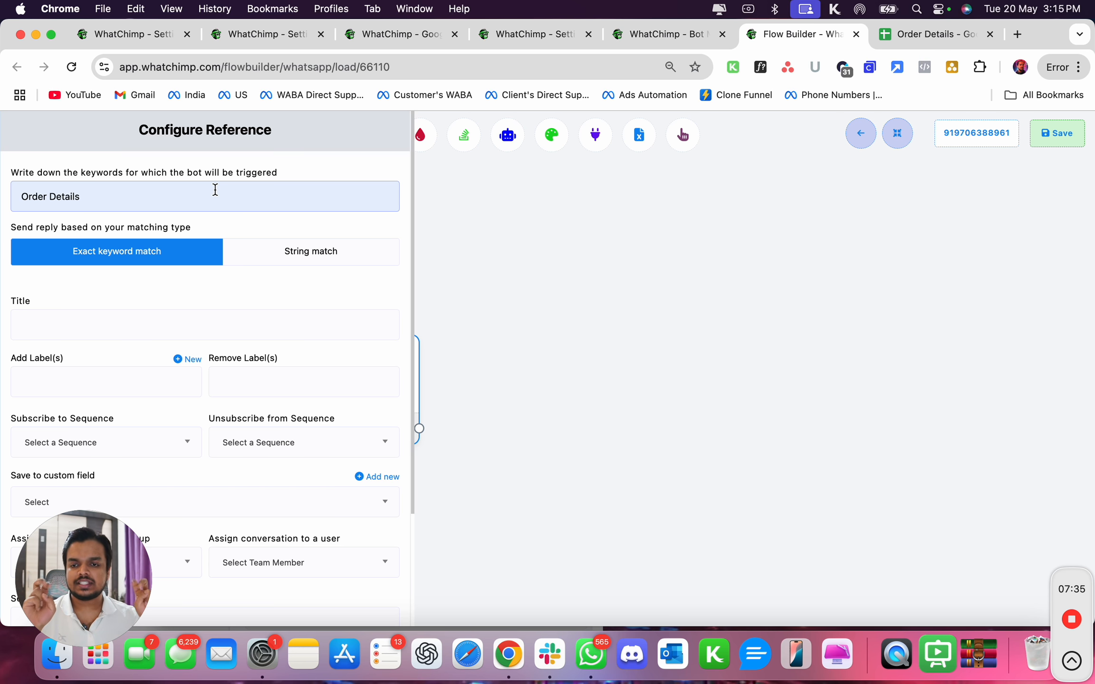
pyautogui.click(244, 254)
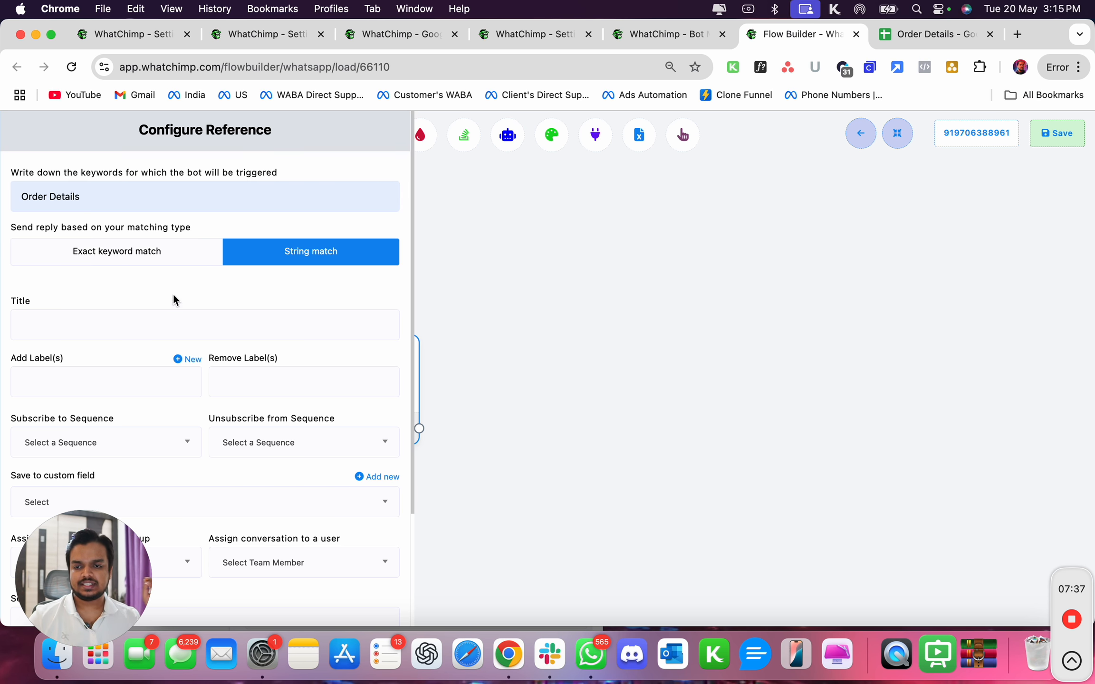
# Title the bot flow "Fetch Order Details" and save the start block's configuration.
pyautogui.click(143, 320)
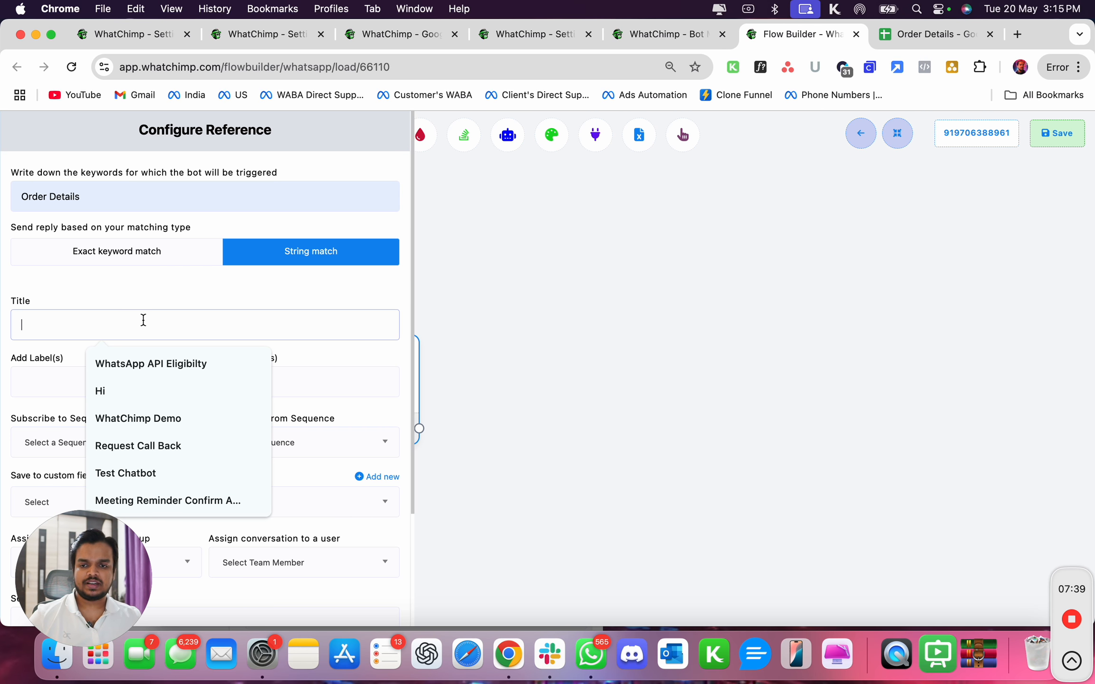
pyautogui.write('Fet')
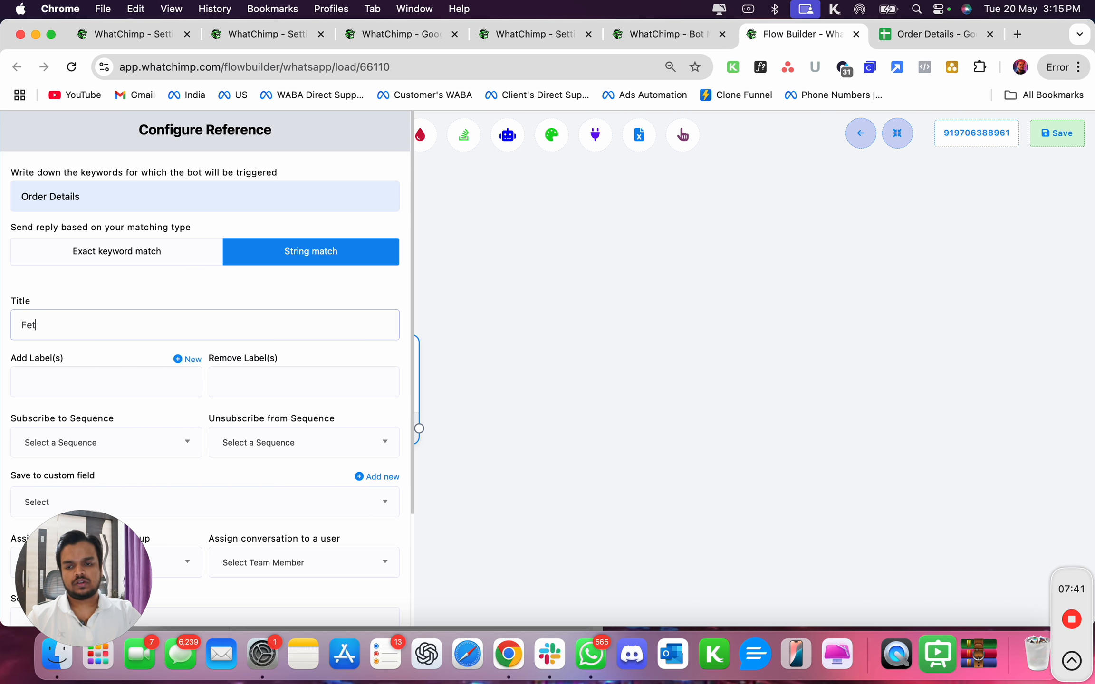
pyautogui.write('ch Order ')
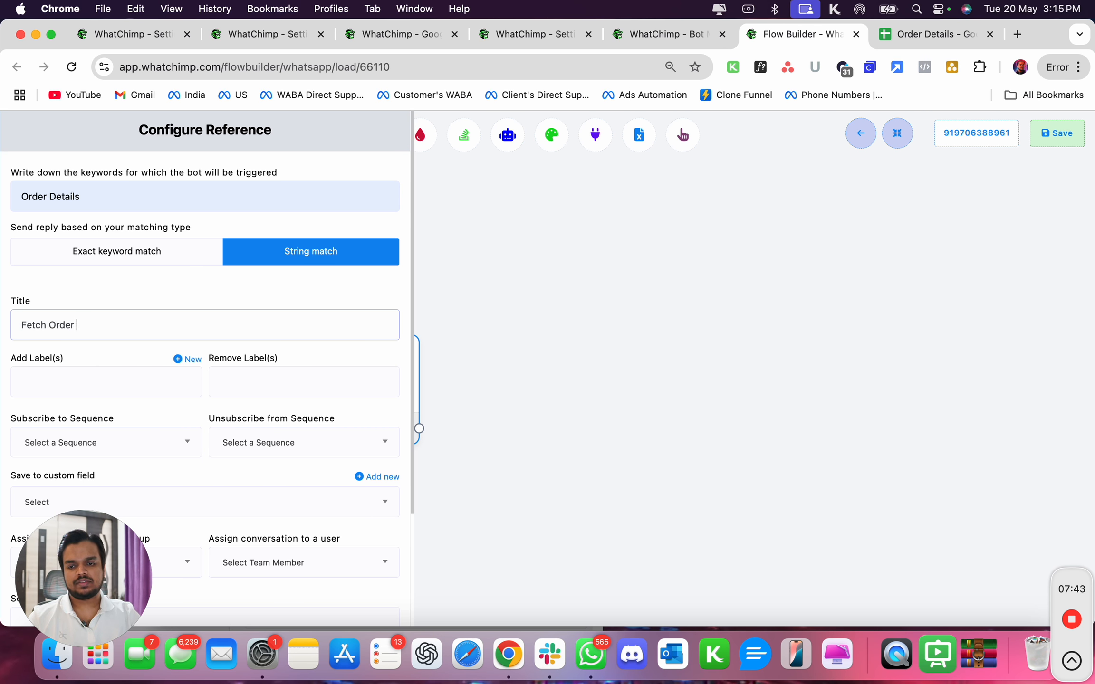
pyautogui.write('Details')
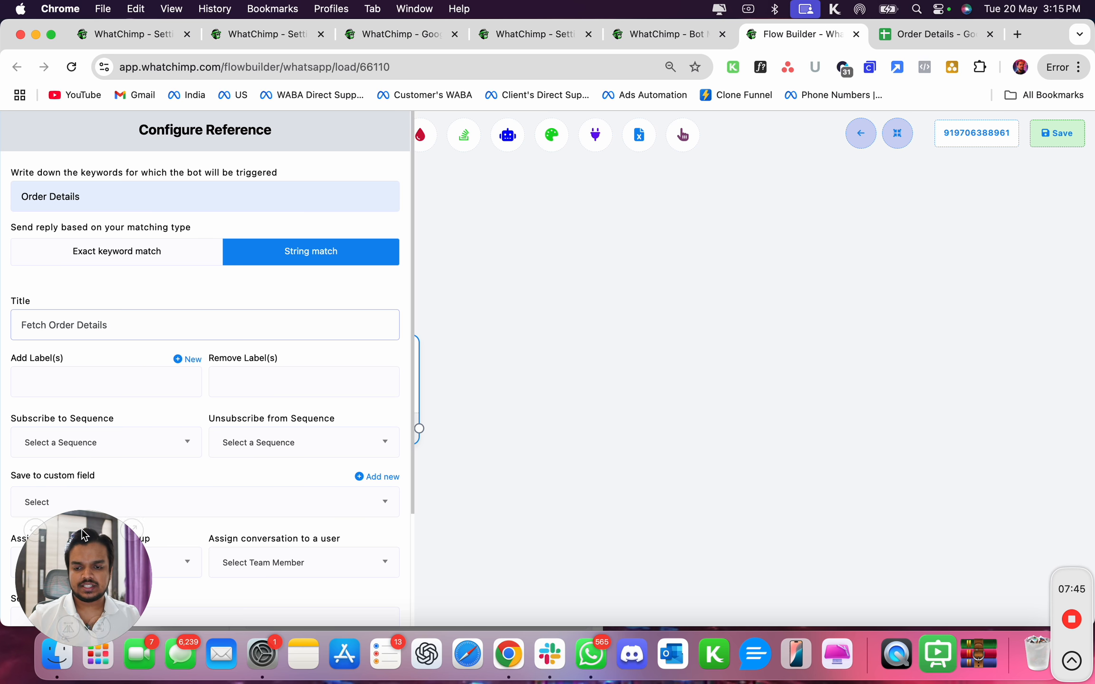
pyautogui.moveTo(83, 534); pyautogui.dragTo(178, 527)
pyautogui.scroll(-5, 51, 519)
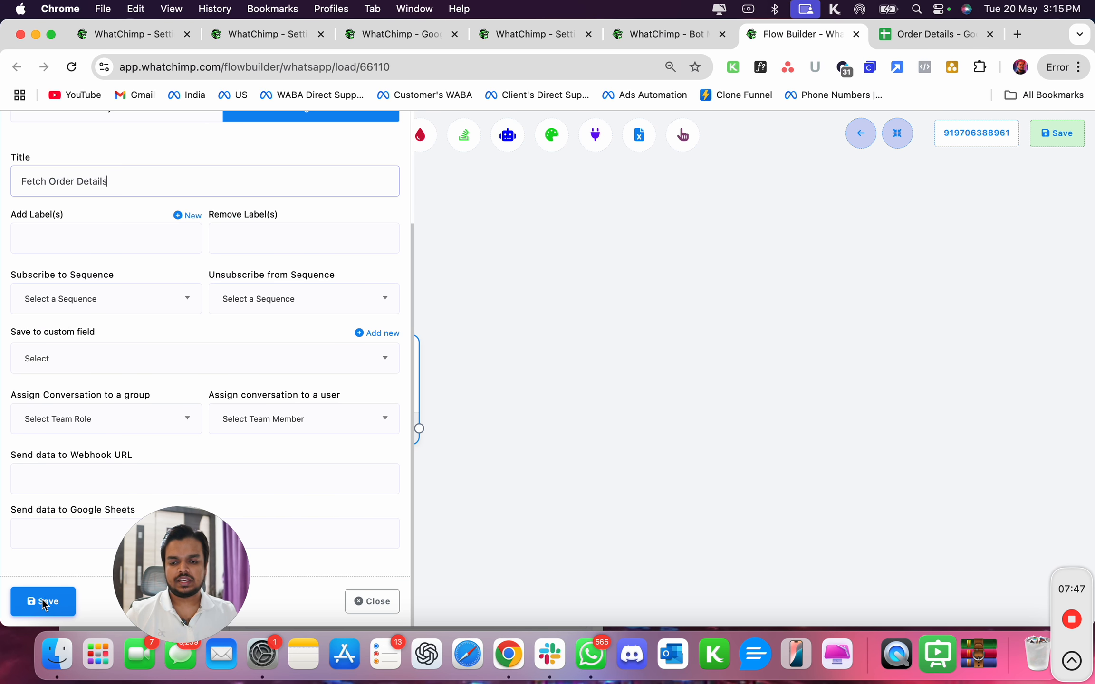
pyautogui.click(43, 602)
# Add a Google Sheet Data Fetch block connected to the Start Bot Flow block's next message output.
pyautogui.moveTo(419, 472); pyautogui.dragTo(478, 329)
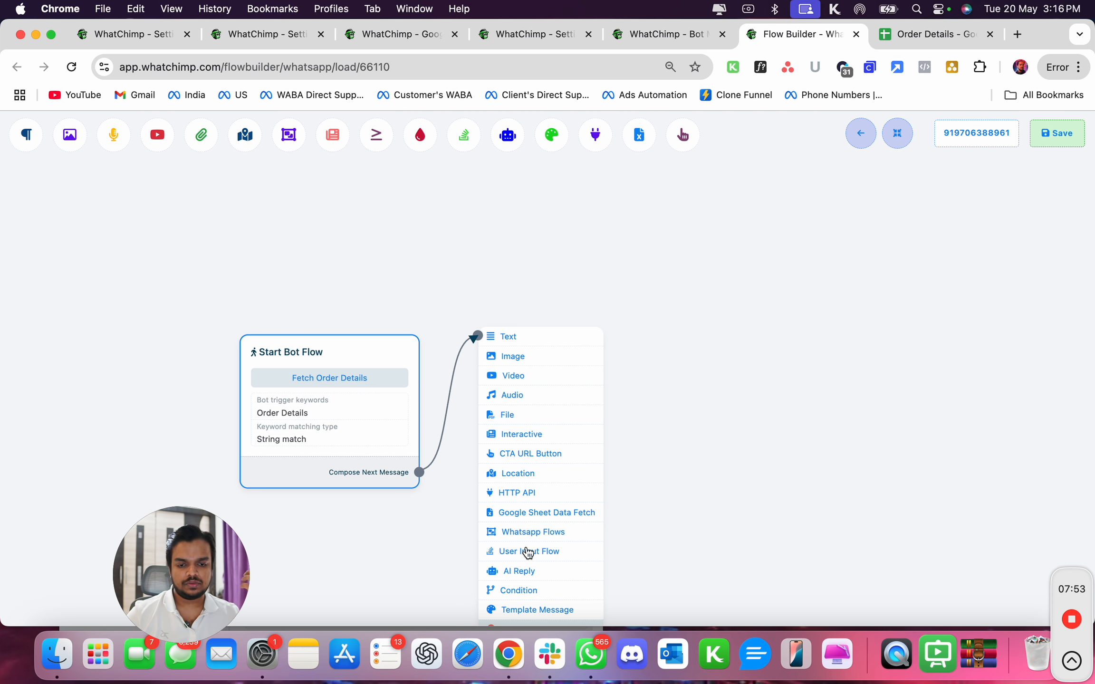
pyautogui.click(547, 513)
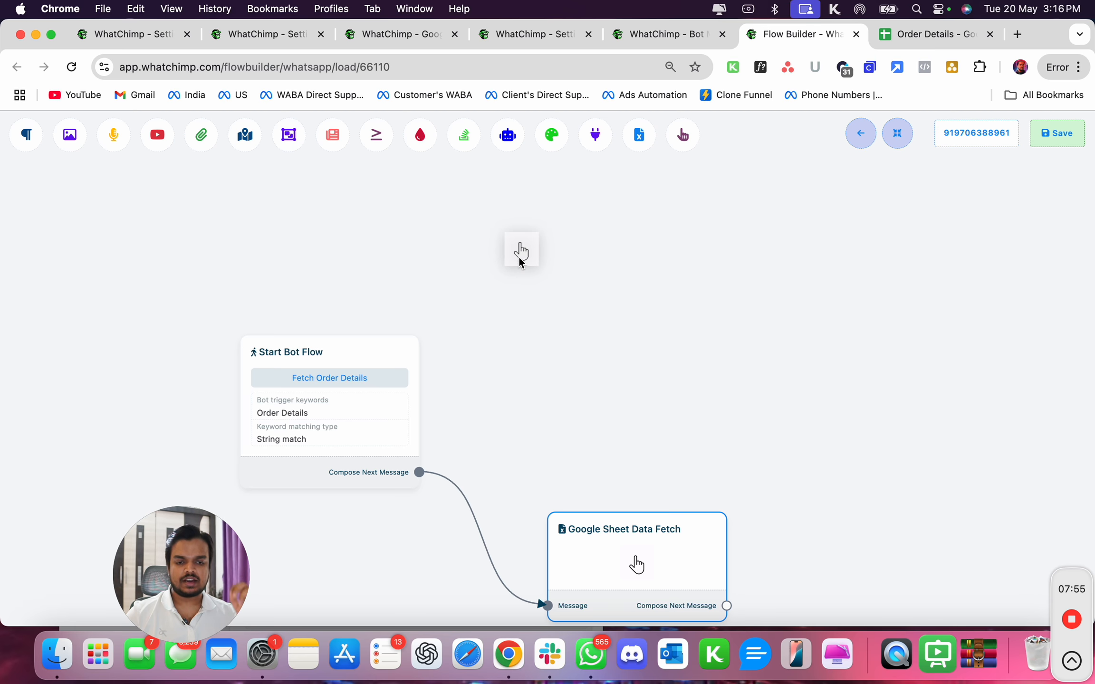
pyautogui.moveTo(589, 569); pyautogui.dragTo(593, 394)
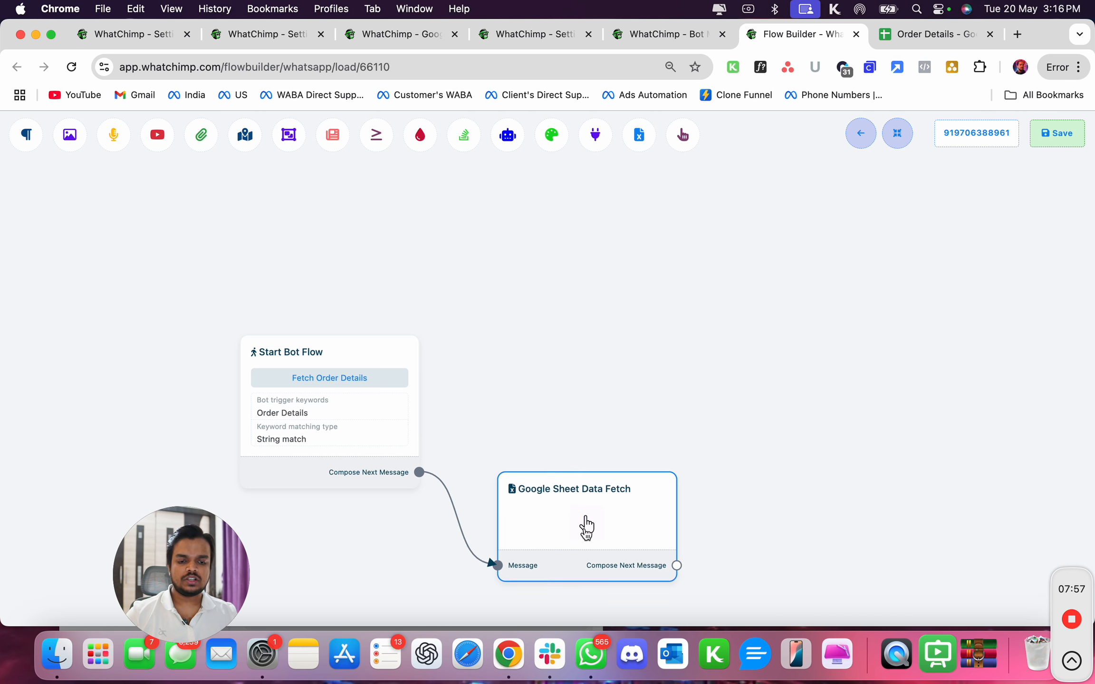
# Set the data fetch block's campaign to Fetch Order Details, save it, and place the block beside the start block.
pyautogui.click(586, 526)
pyautogui.click(184, 199)
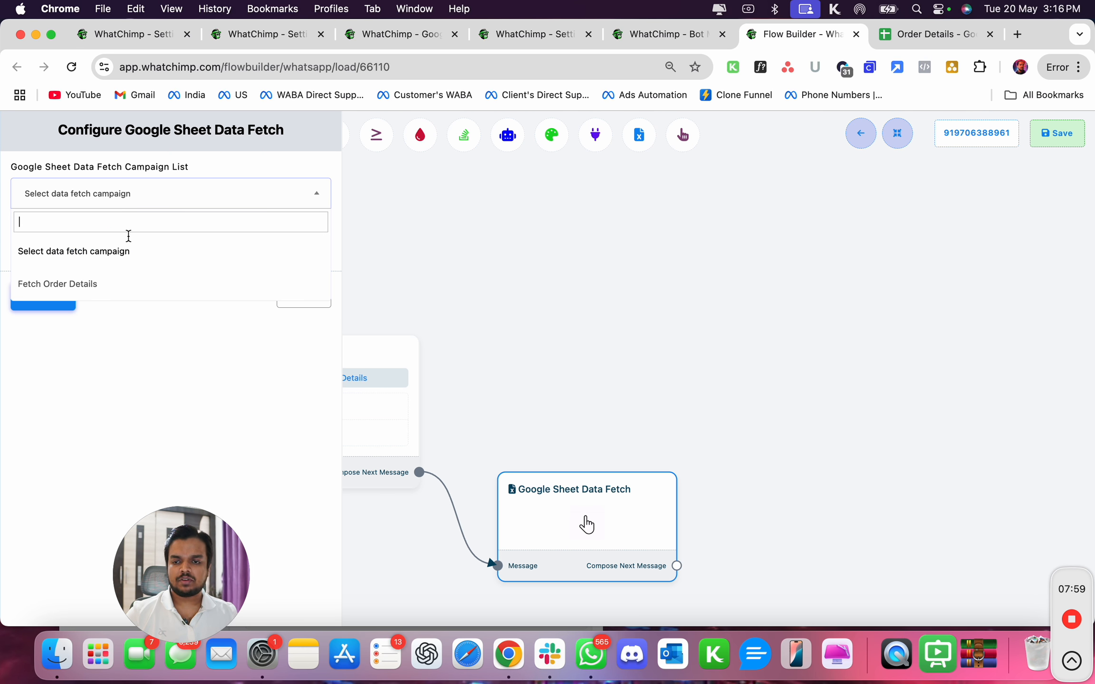
pyautogui.click(48, 285)
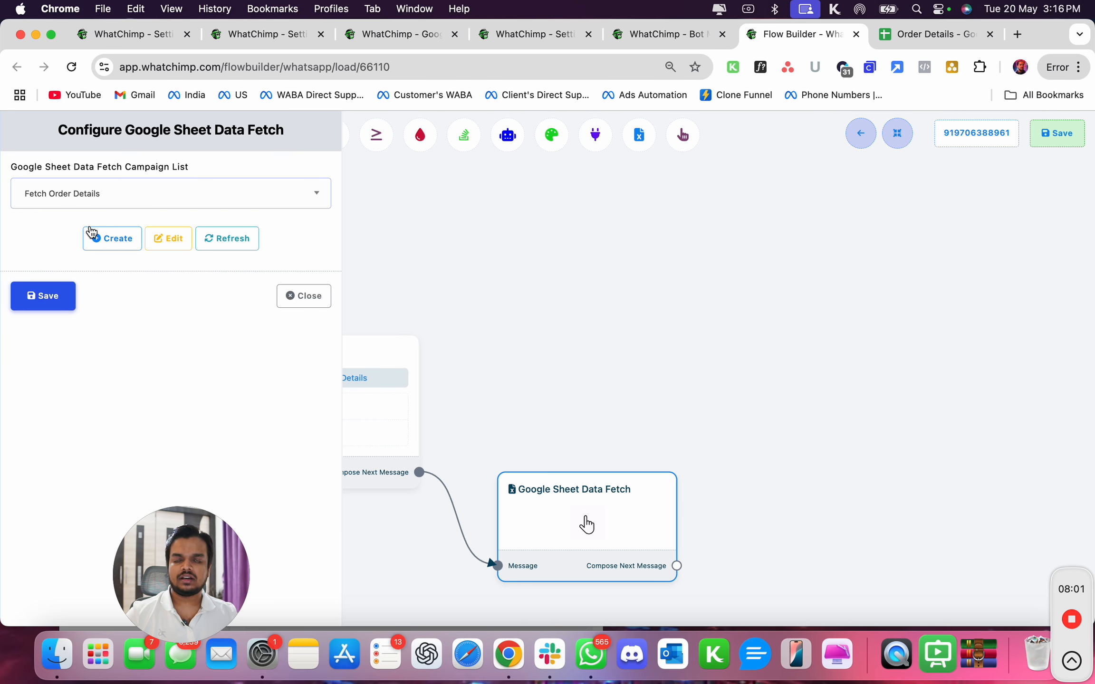
pyautogui.click(48, 298)
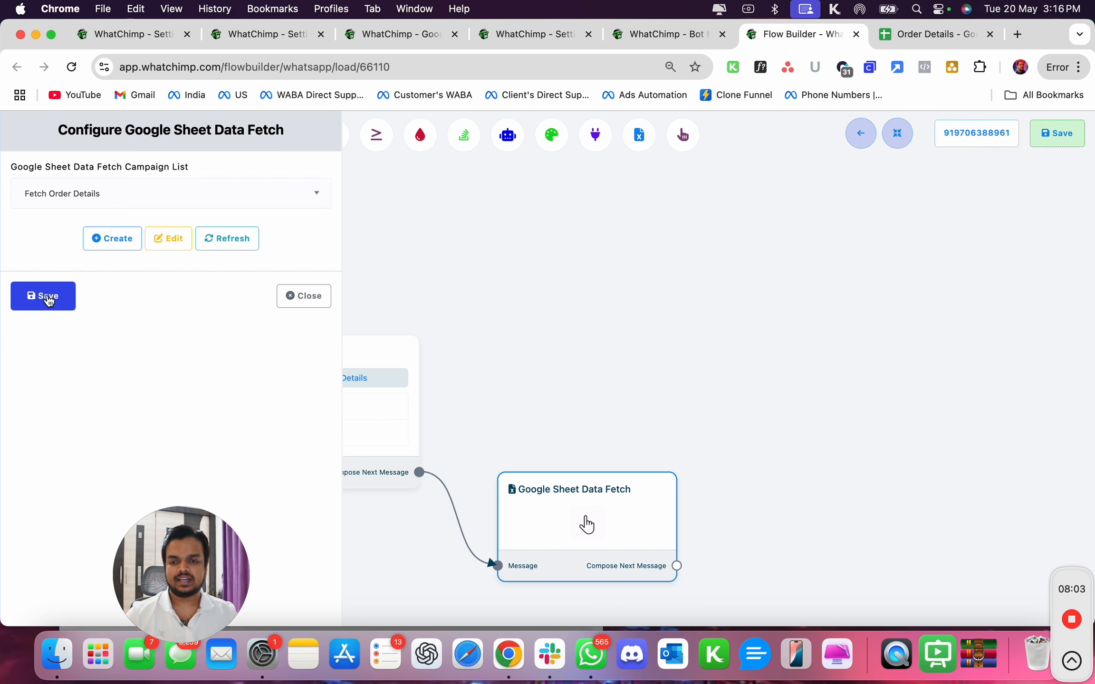
pyautogui.moveTo(594, 490); pyautogui.dragTo(595, 371)
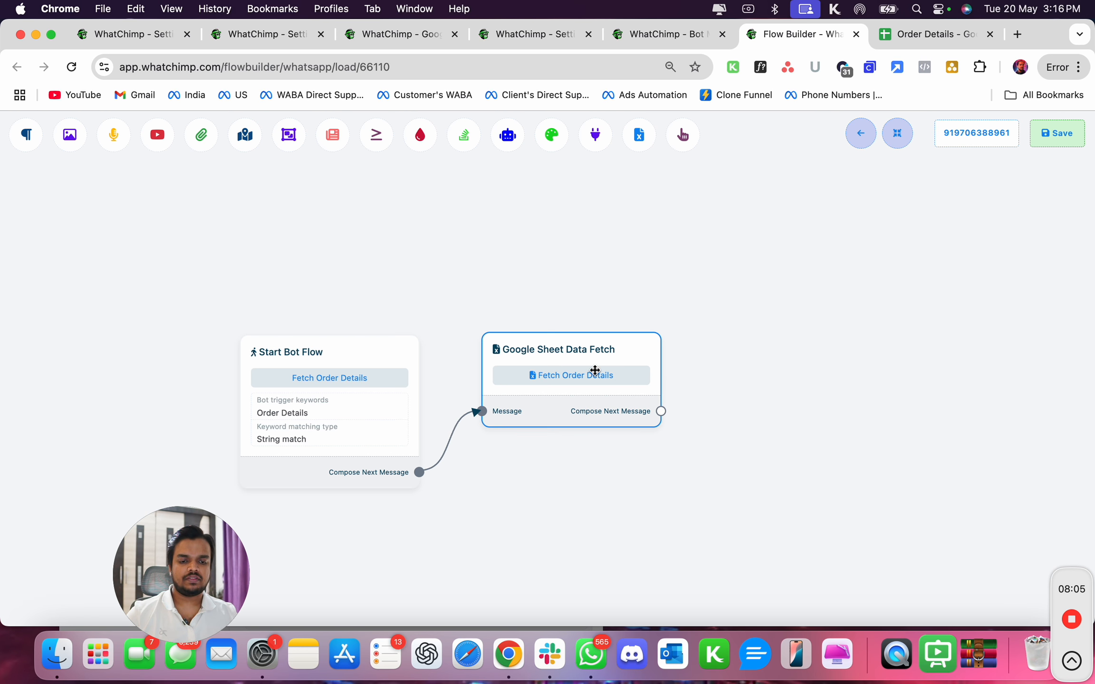
# Add a Text block connected to the Google Sheet Data Fetch block's next message output and open its configuration.
pyautogui.moveTo(661, 412); pyautogui.dragTo(734, 328)
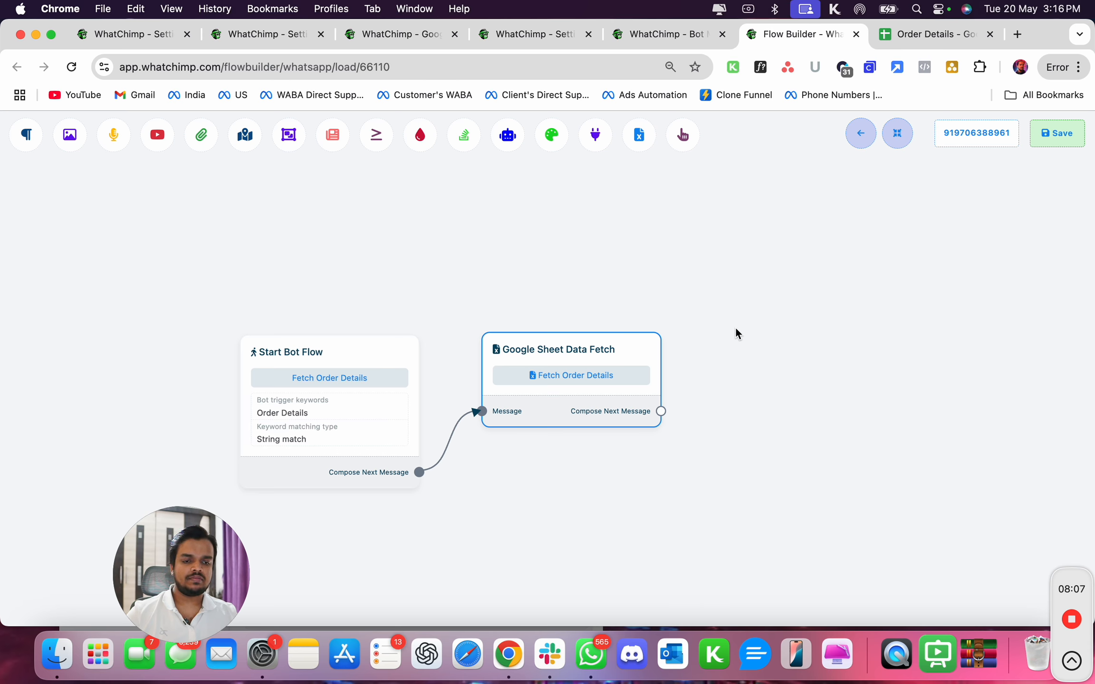
pyautogui.click(765, 343)
pyautogui.click(852, 435)
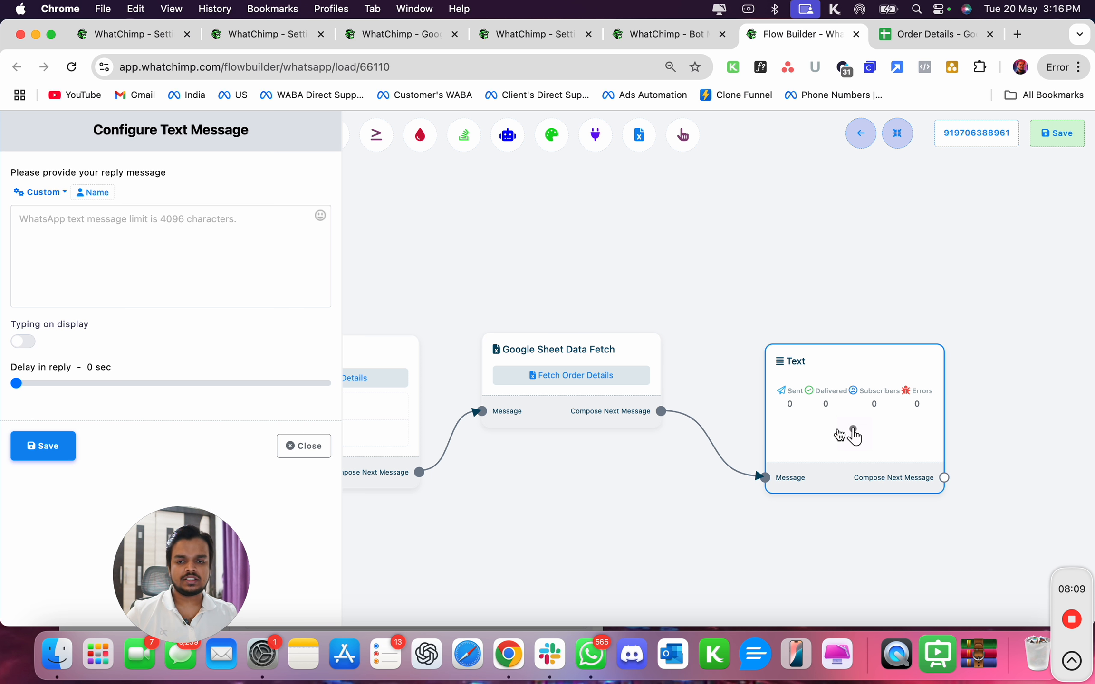
# Start the text block's reply message with "Order Id:" followed by the OrderId custom field.
pyautogui.click(72, 247)
pyautogui.write('Or')
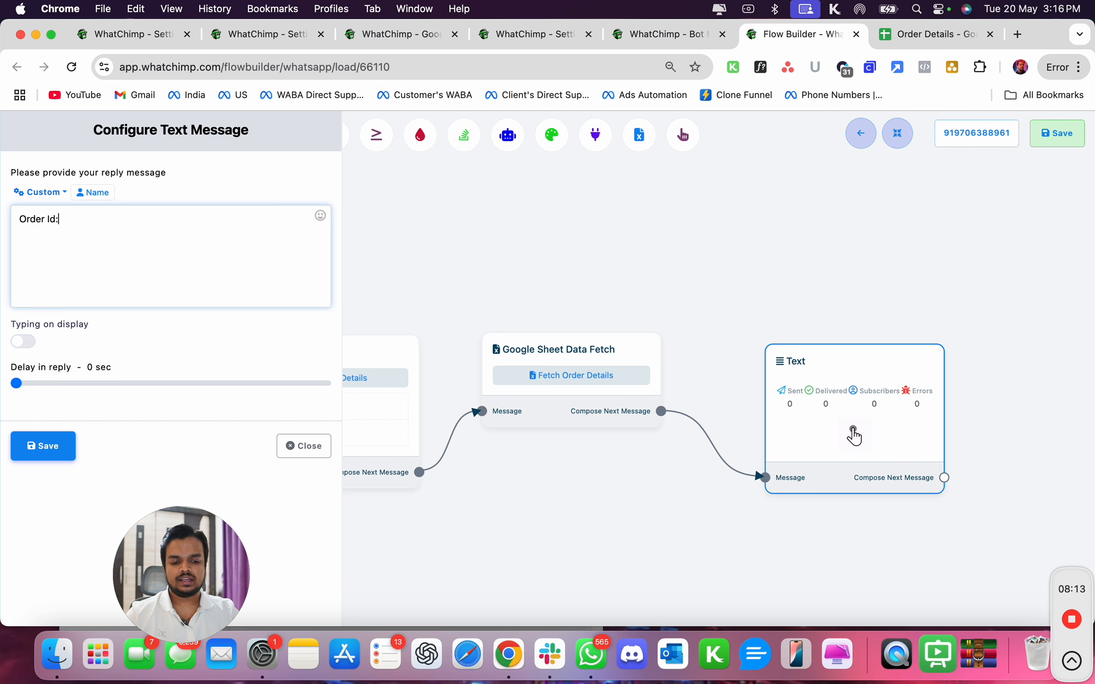
pyautogui.write('der Id:')
pyautogui.click(40, 192)
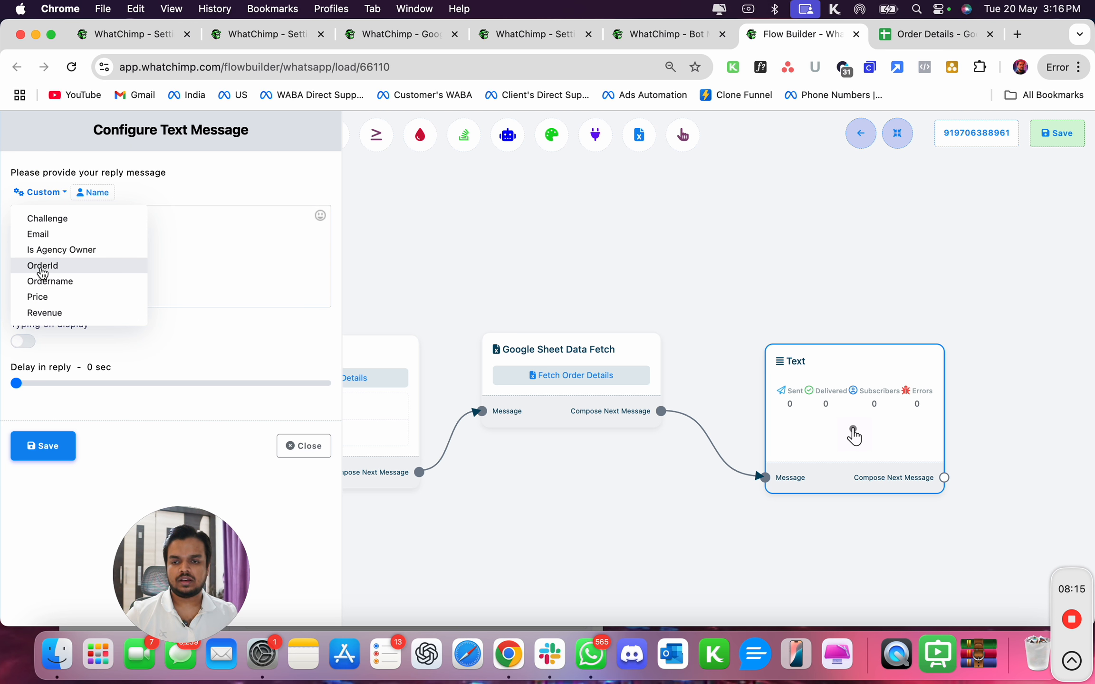
pyautogui.click(56, 263)
# Add "Order Name:" and "Price:" lines with the Ordername and Price custom fields, and save the text block and the whole flow.
pyautogui.click(145, 222)
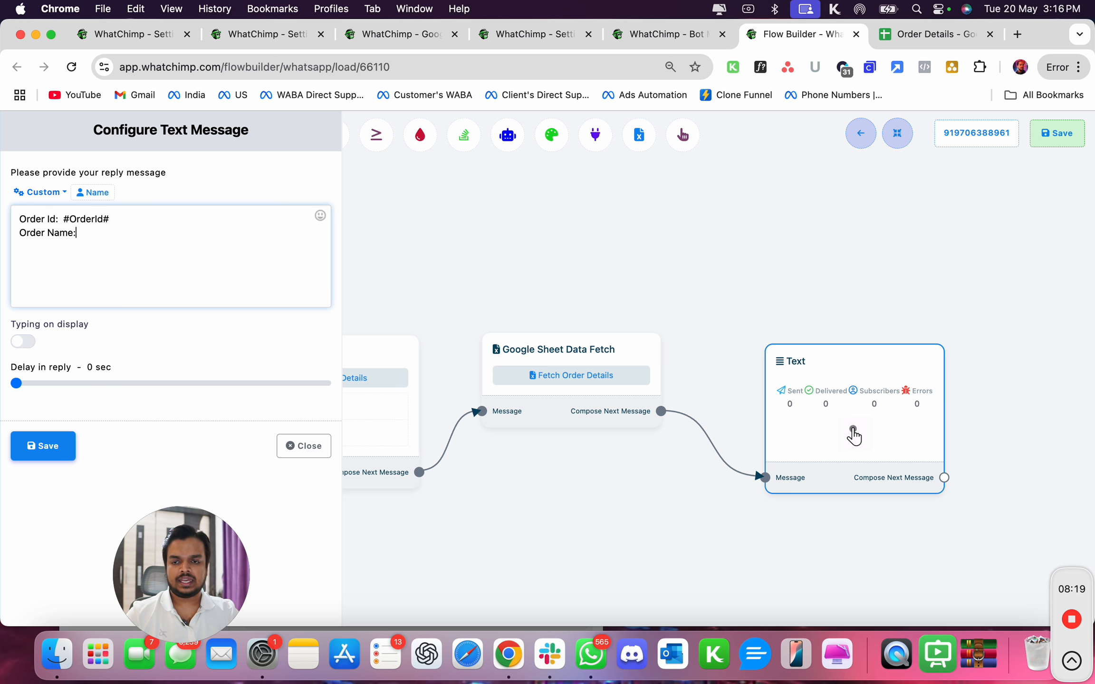
pyautogui.click(41, 192)
pyautogui.click(43, 280)
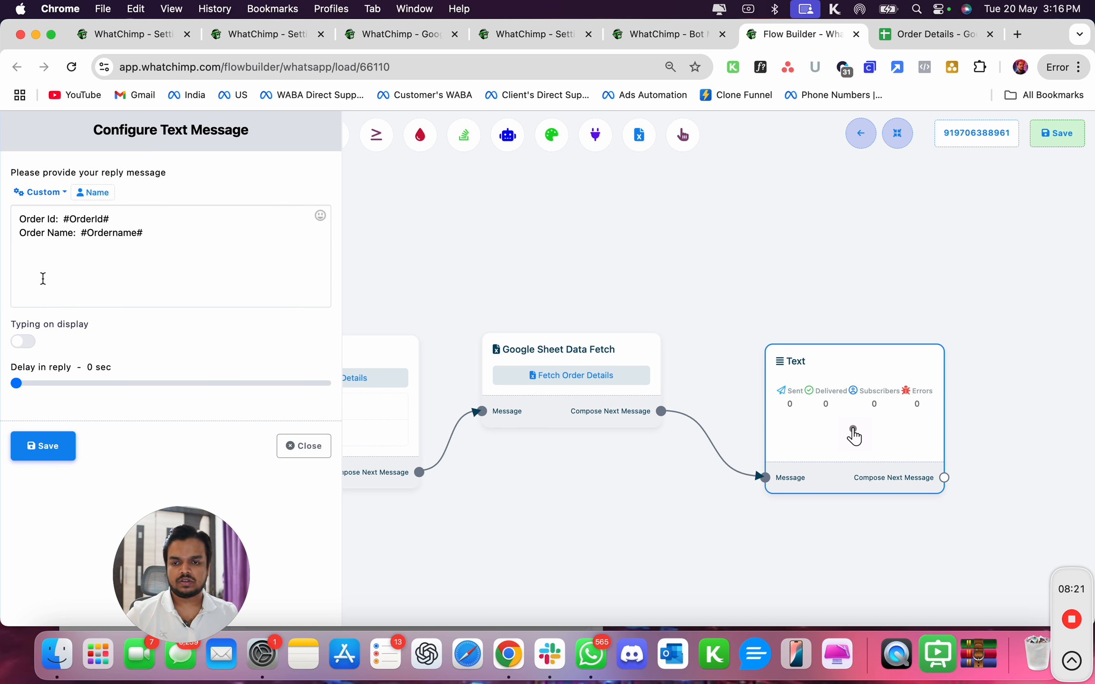
pyautogui.click(150, 237)
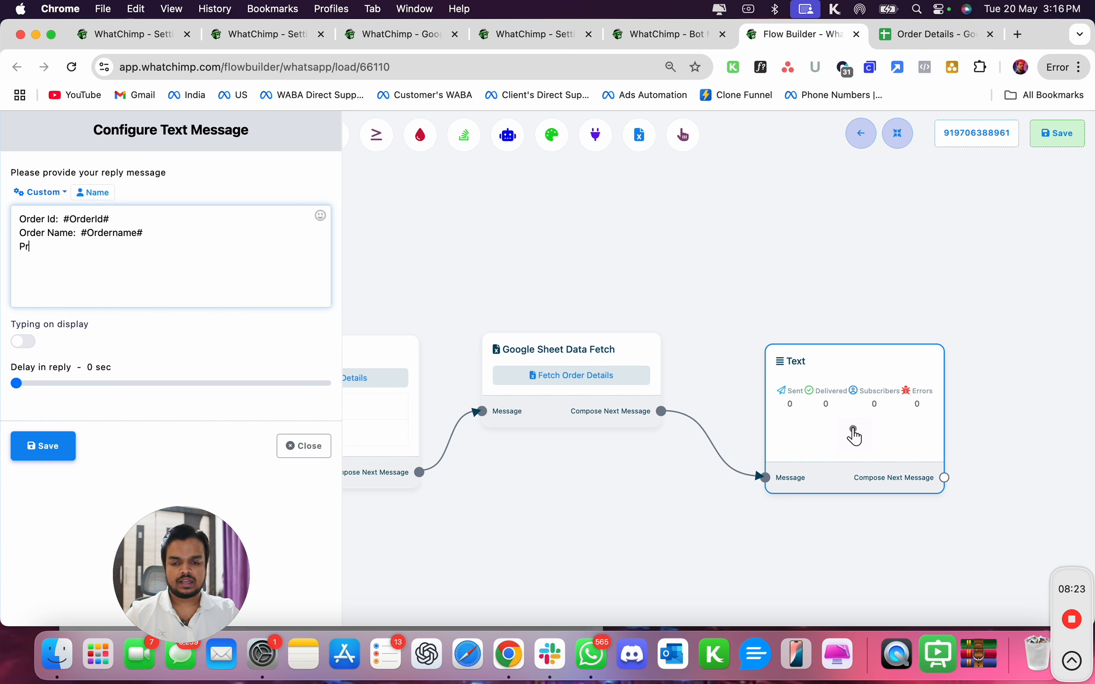
pyautogui.click(38, 191)
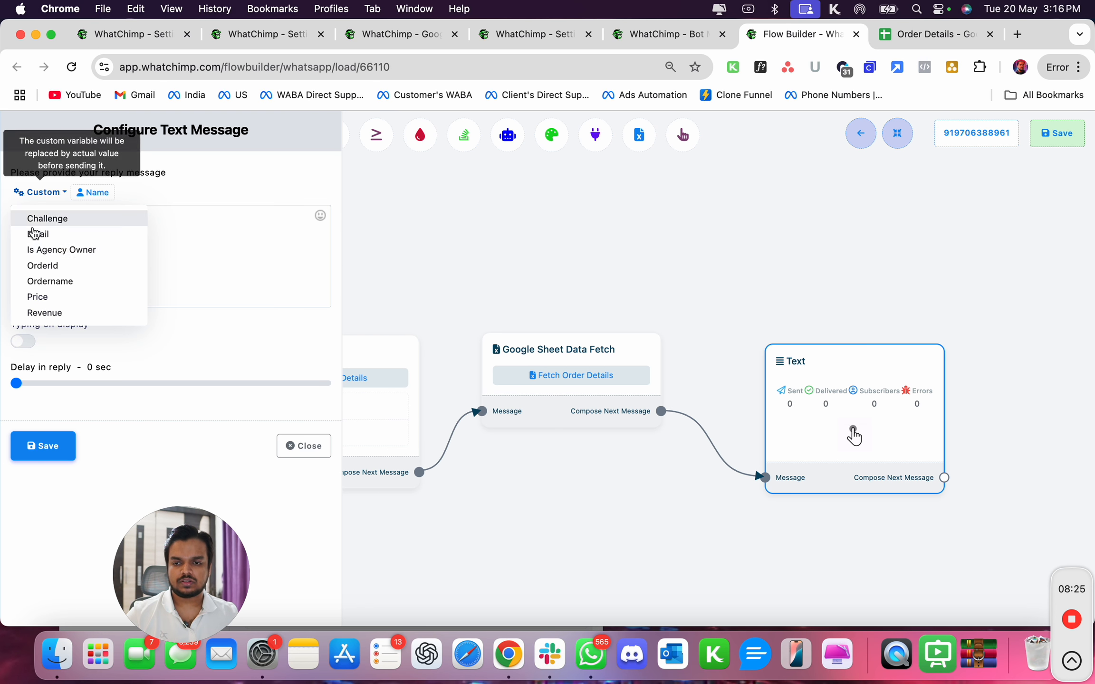
pyautogui.click(28, 292)
pyautogui.click(55, 454)
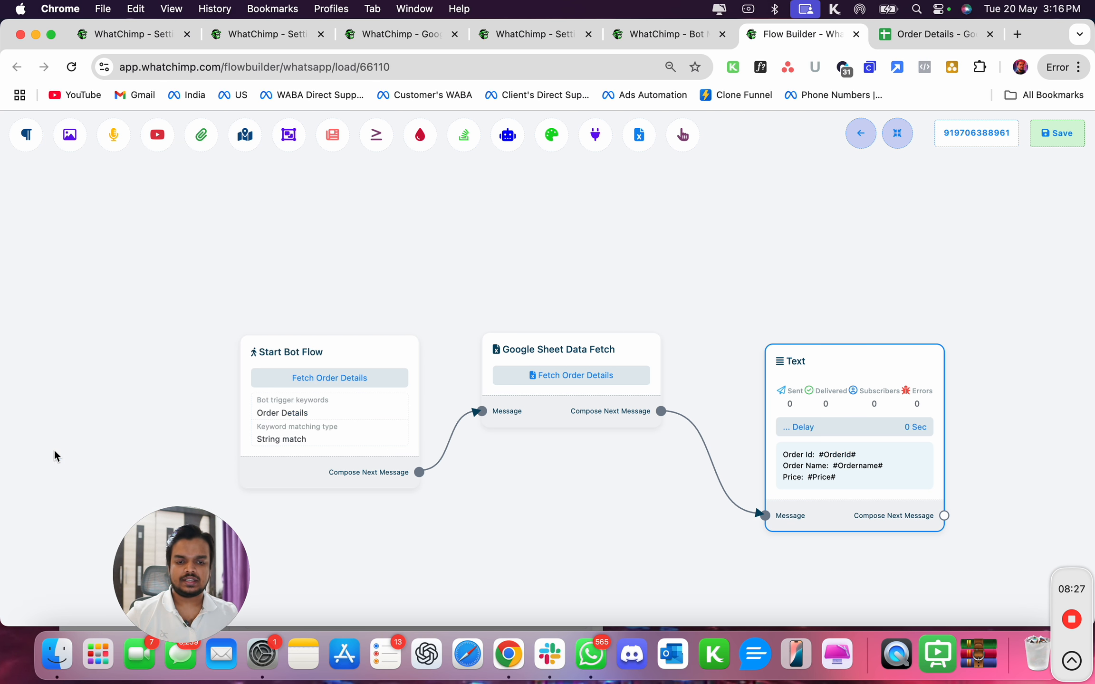
pyautogui.click(1057, 133)
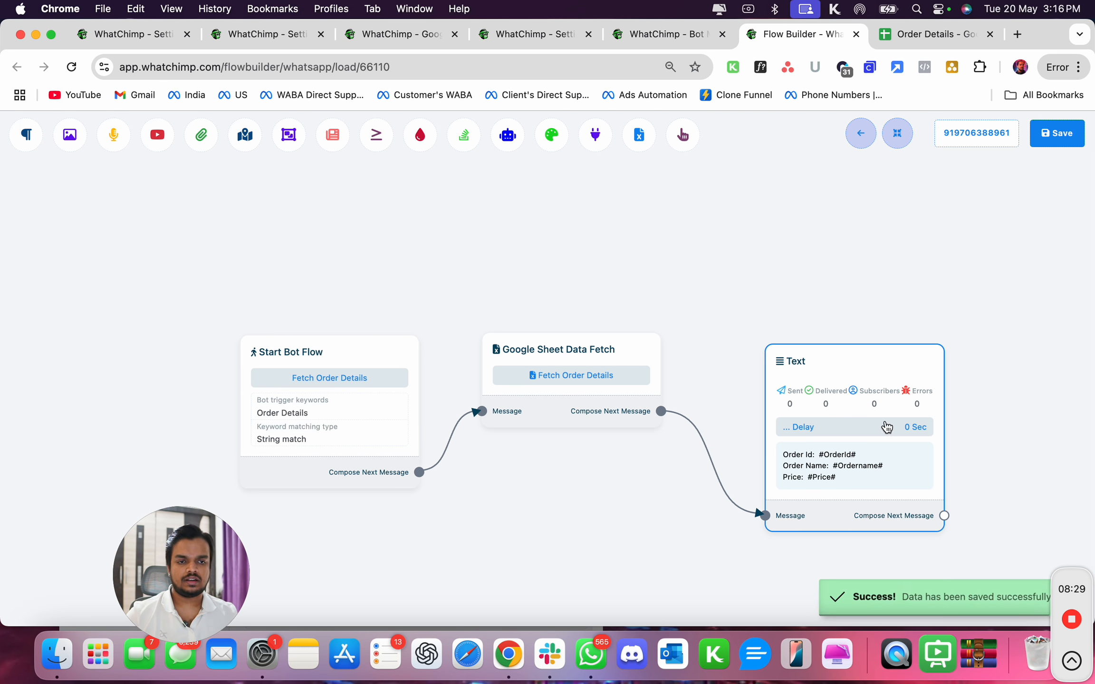
# Switch to WhatsApp and send the earlier message "I want to fetch my order details" again in the business chat.
pyautogui.click(591, 655)
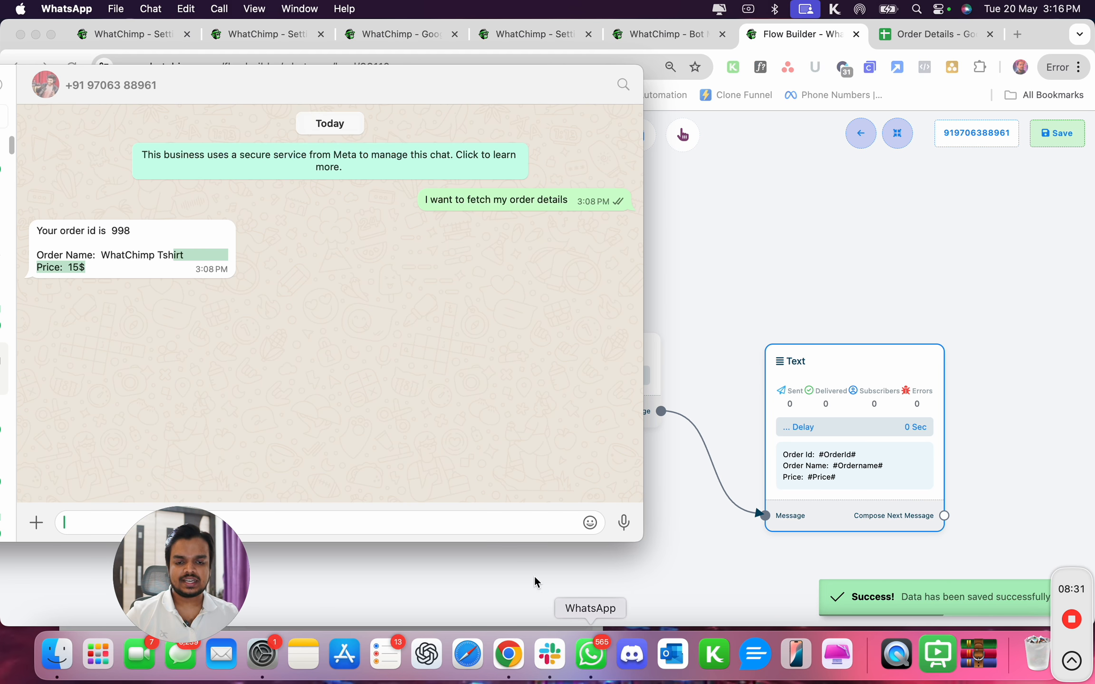
pyautogui.tripleClick(460, 199)
pyautogui.press('super+c')
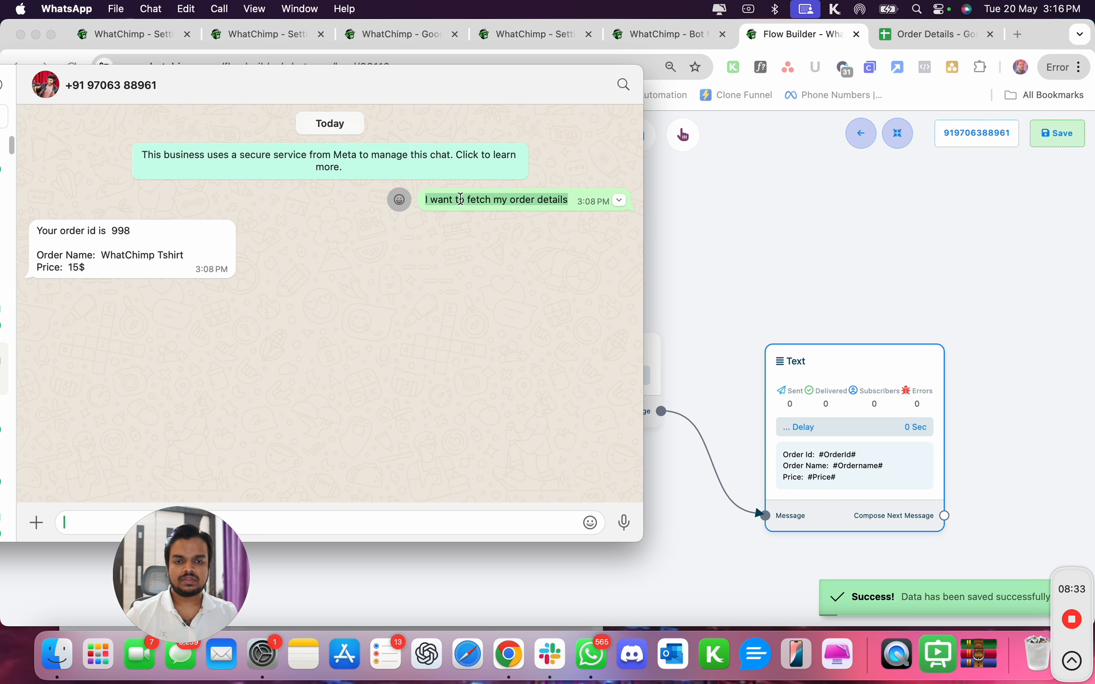
pyautogui.moveTo(181, 575); pyautogui.dragTo(617, 587)
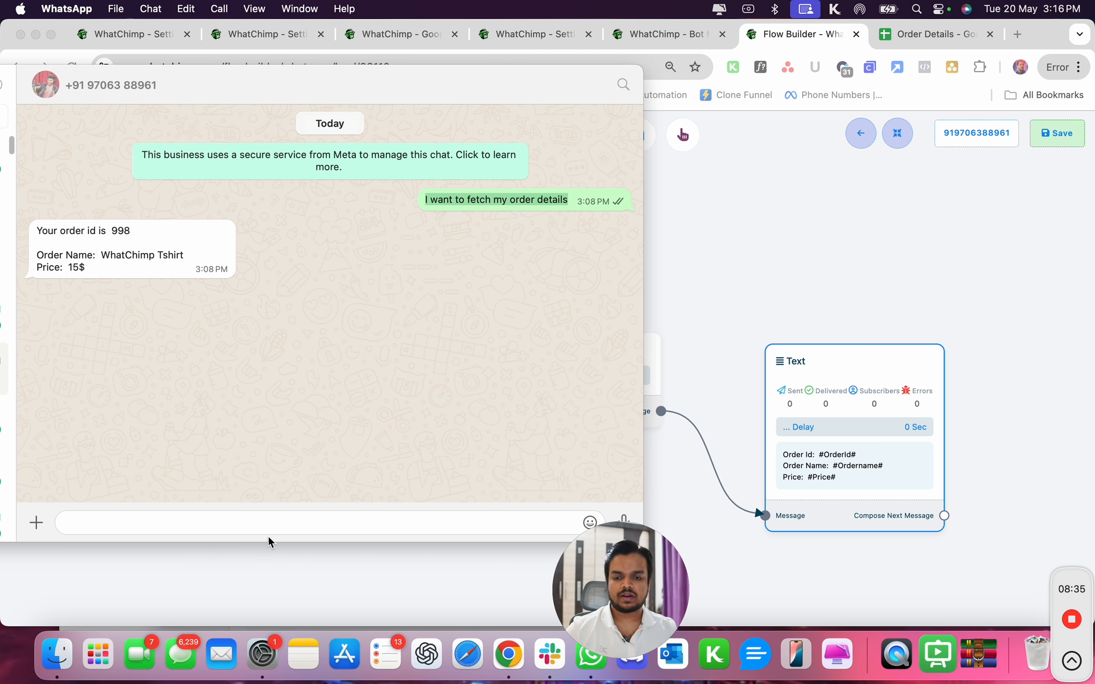
pyautogui.press('super+v')
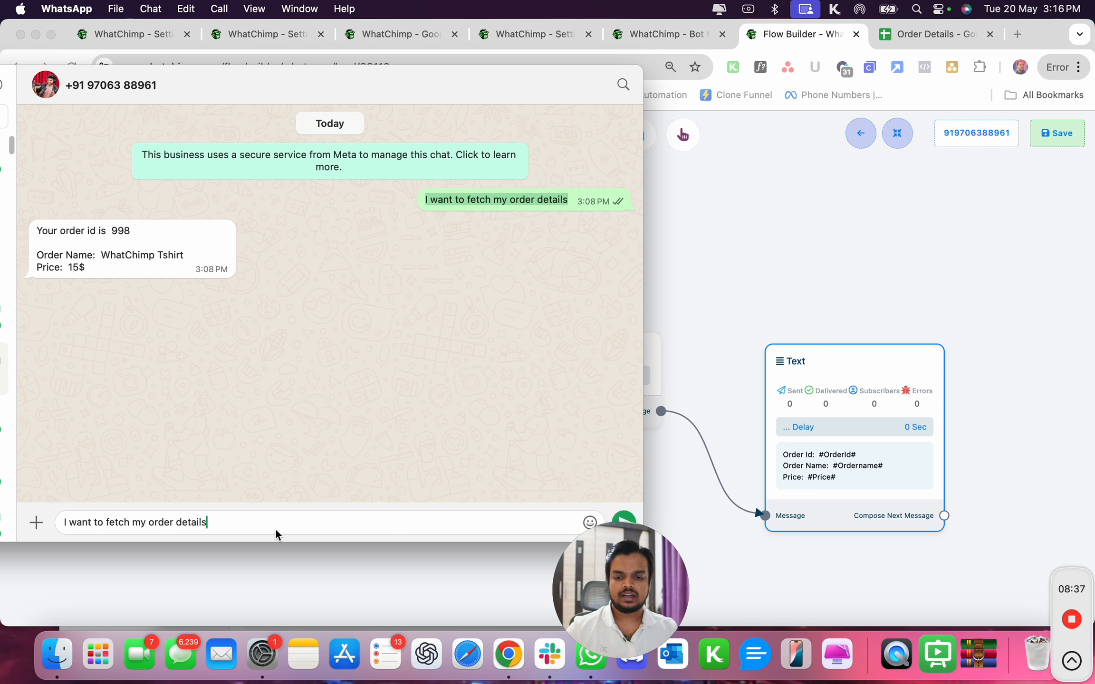
pyautogui.press('Return')
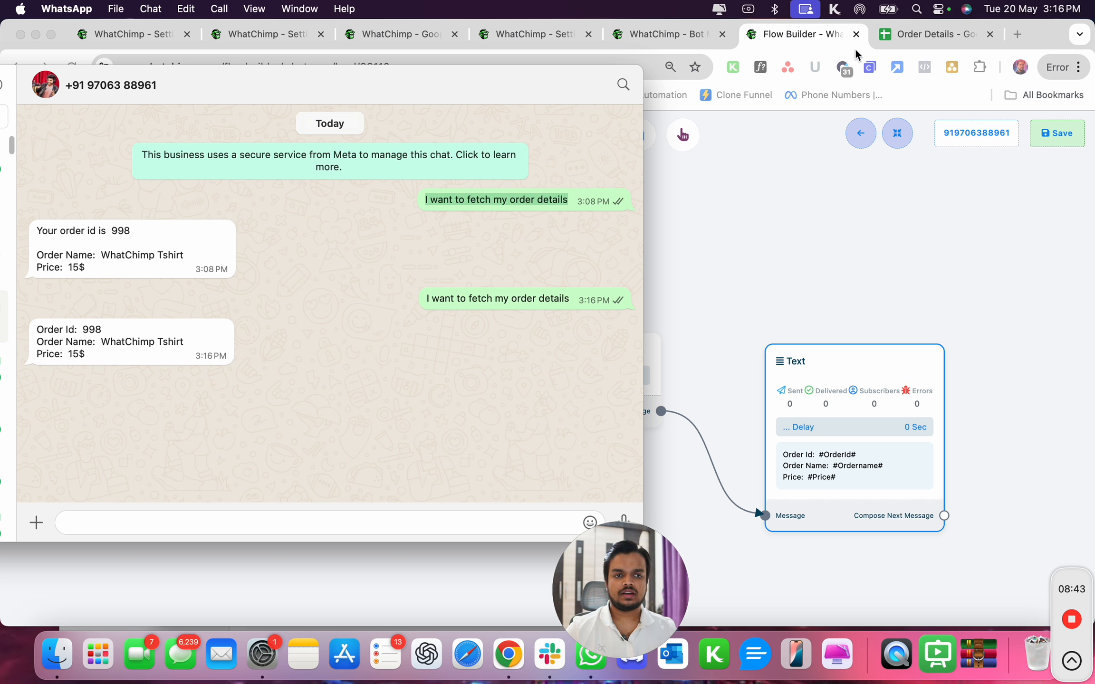
# Switch to the Order Details sheet in Chrome and set the WhatChimp Tshirt order's price in cell F2 to 20$.
pyautogui.click(891, 41)
pyautogui.click(460, 266)
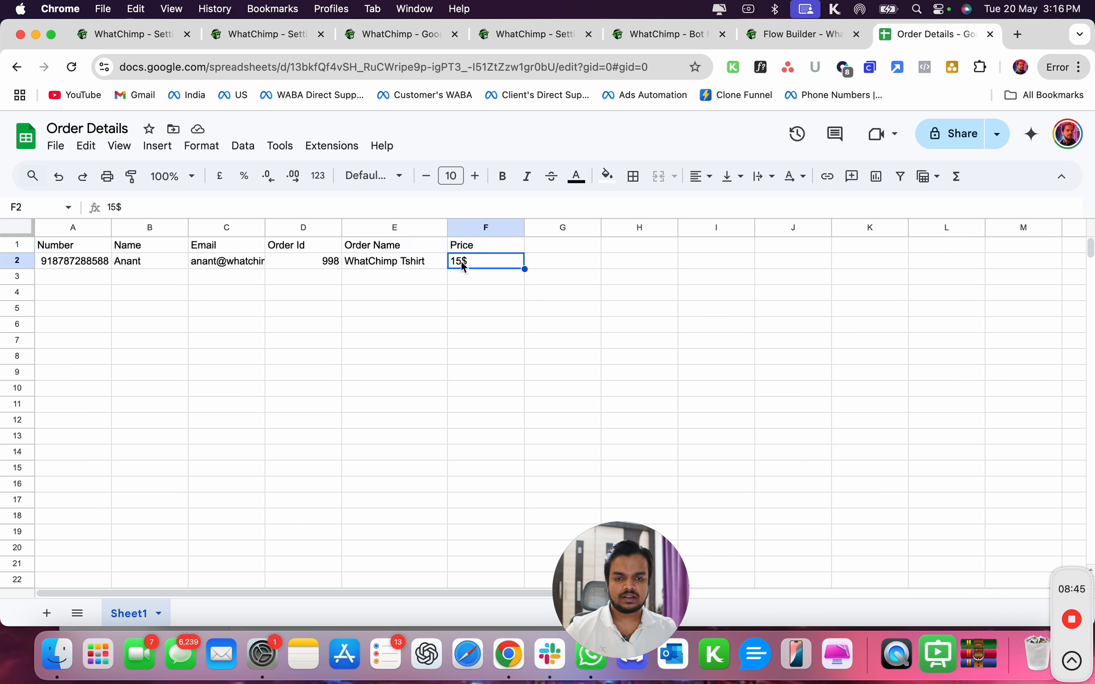
pyautogui.doubleClick(460, 262)
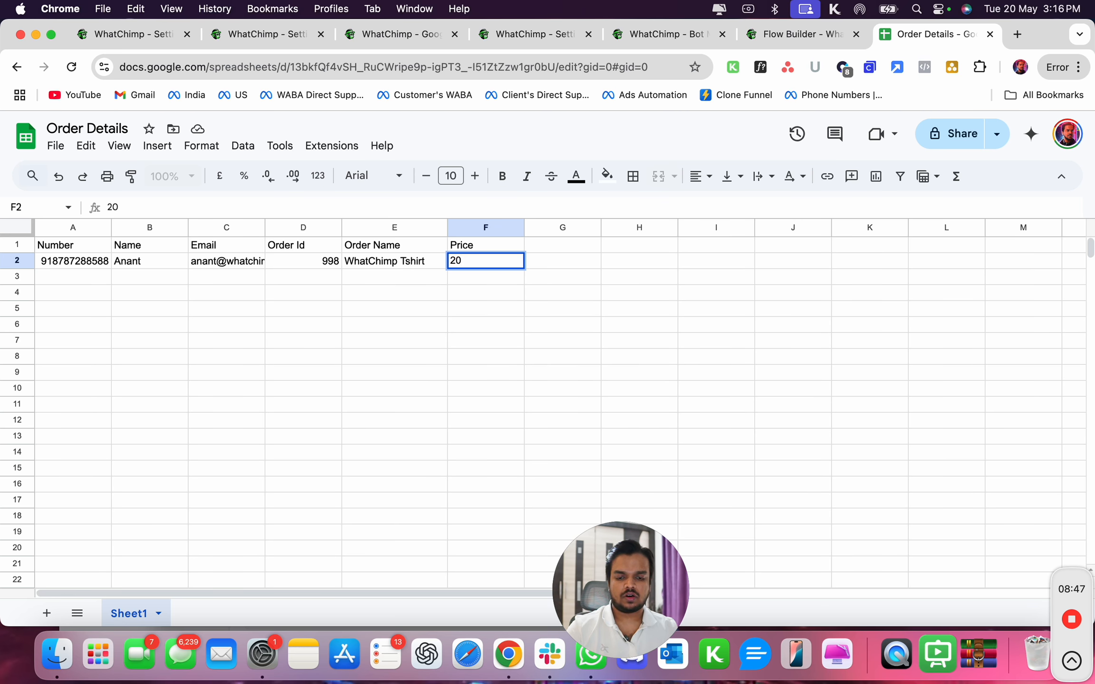
pyautogui.write('20$')
pyautogui.click(641, 309)
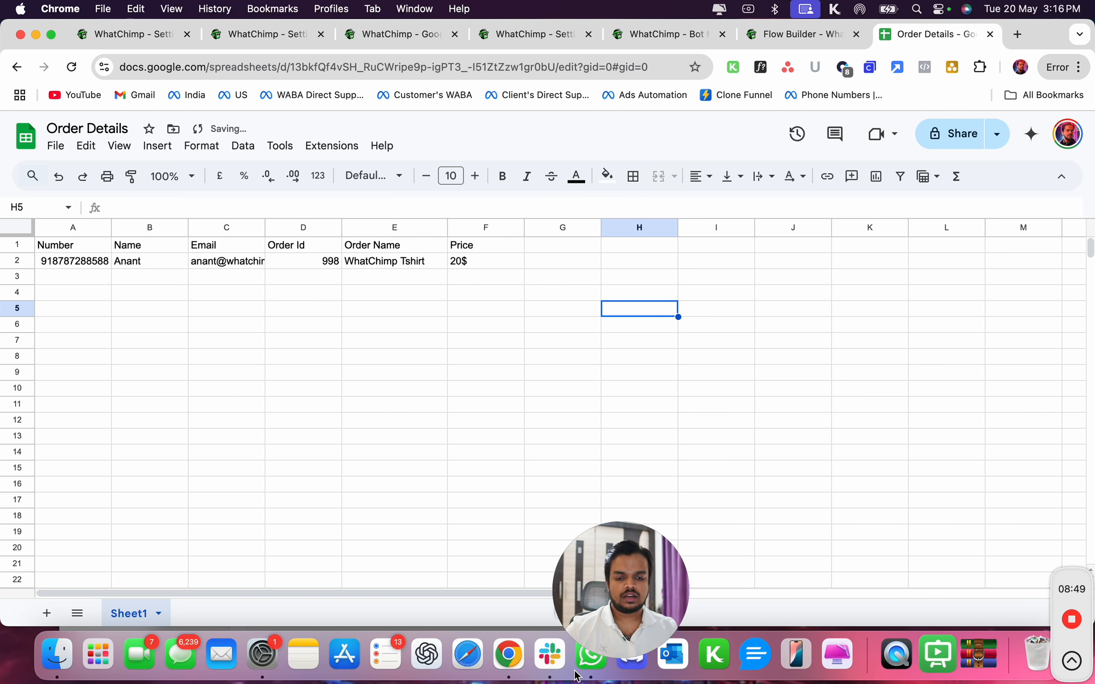
# Return to the WhatsApp business chat and resend "I want to fetch my order details" to test the updated sheet data.
pyautogui.click(578, 672)
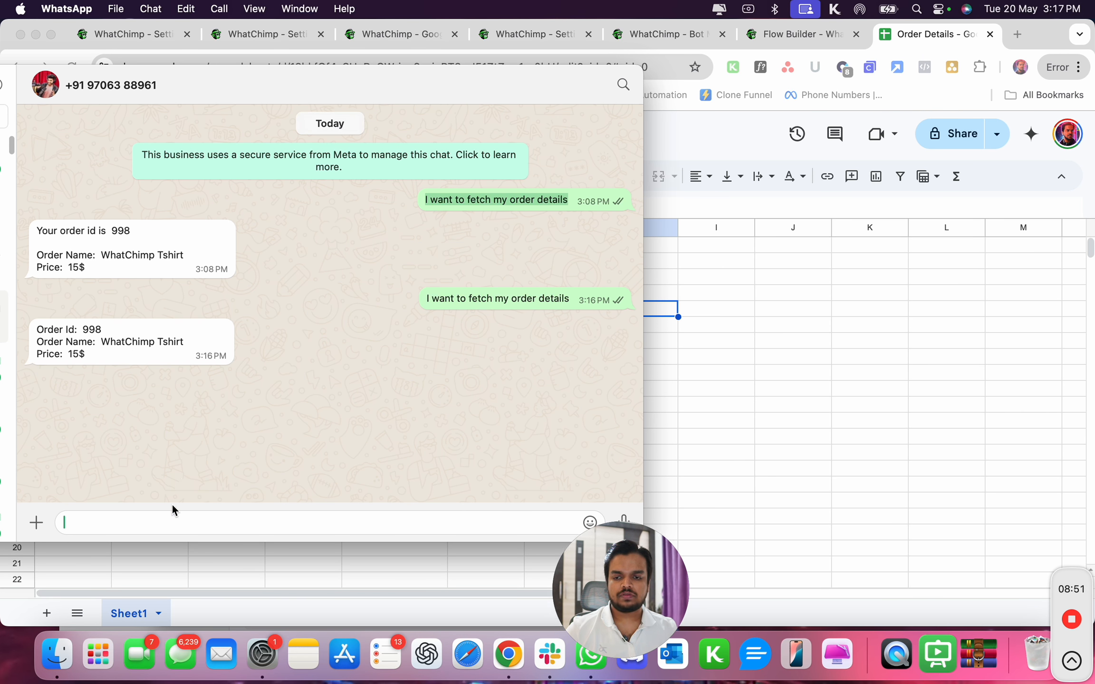
pyautogui.press('super+v')
pyautogui.press('Return')
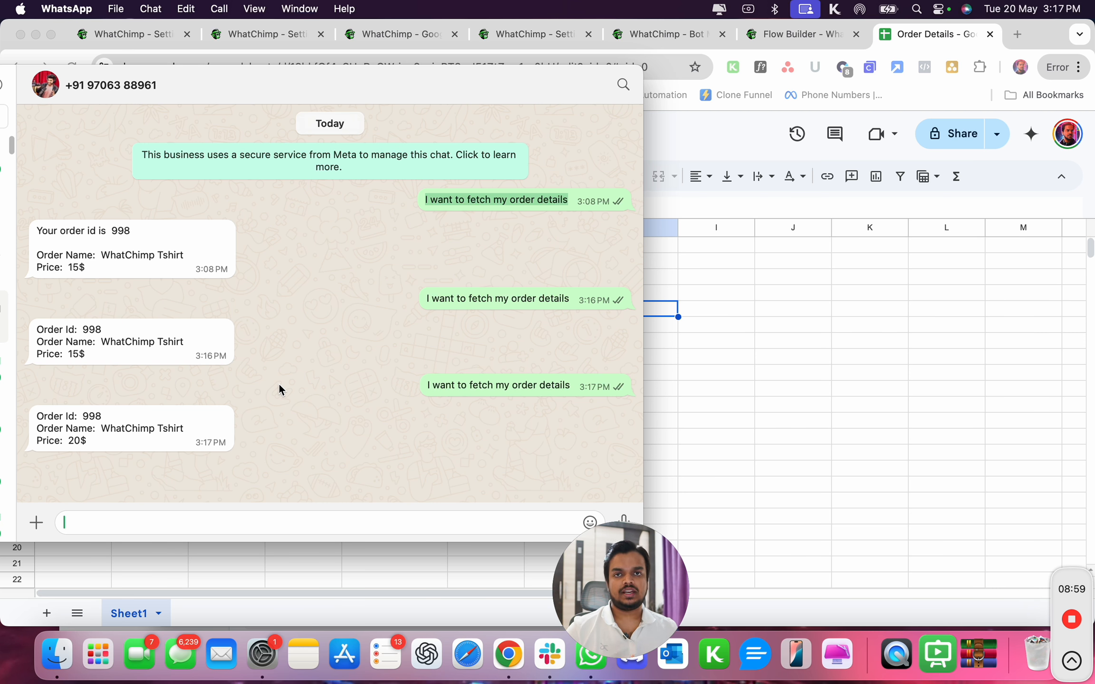
pyautogui.click(665, 377)
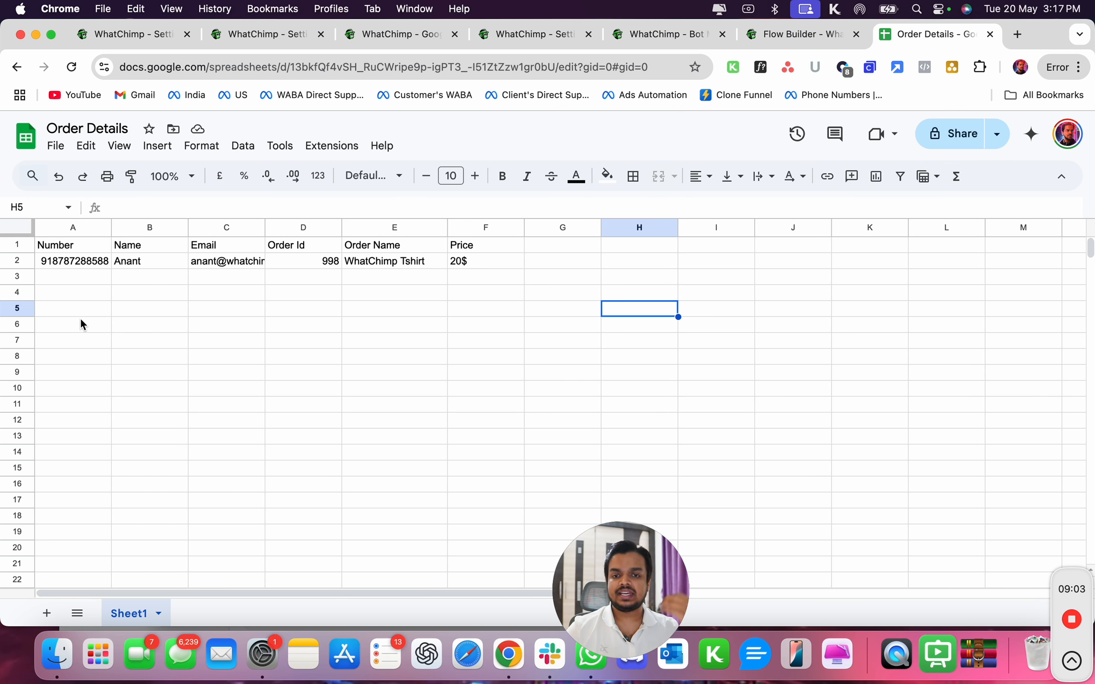
pyautogui.click(591, 655)
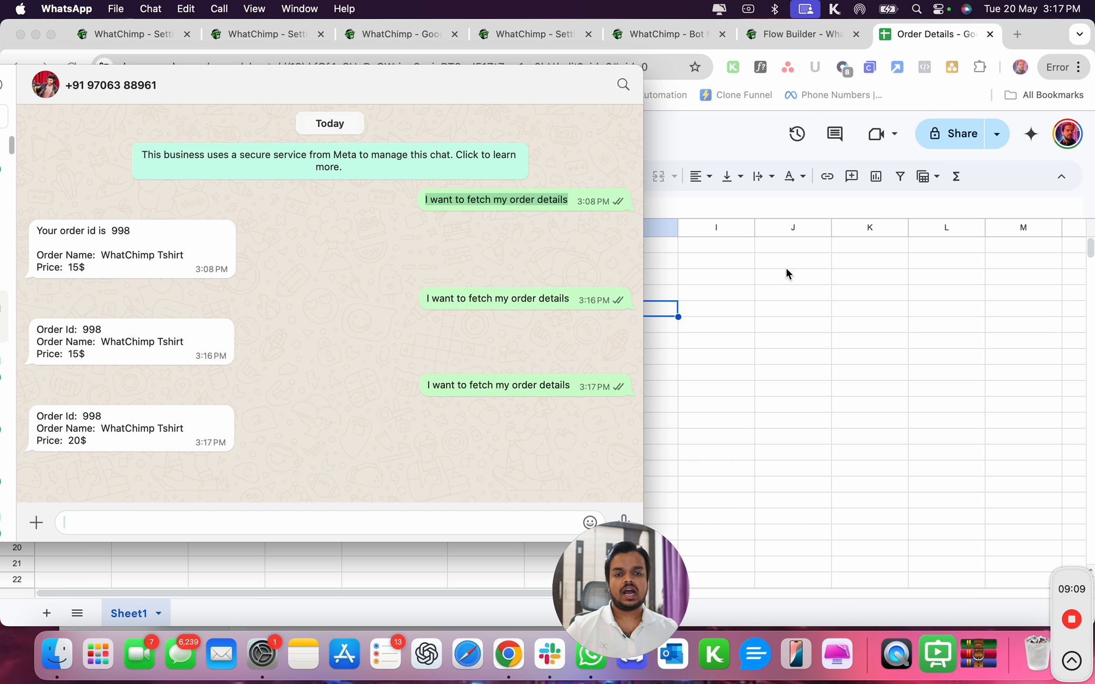
pyautogui.press('super+Tab')
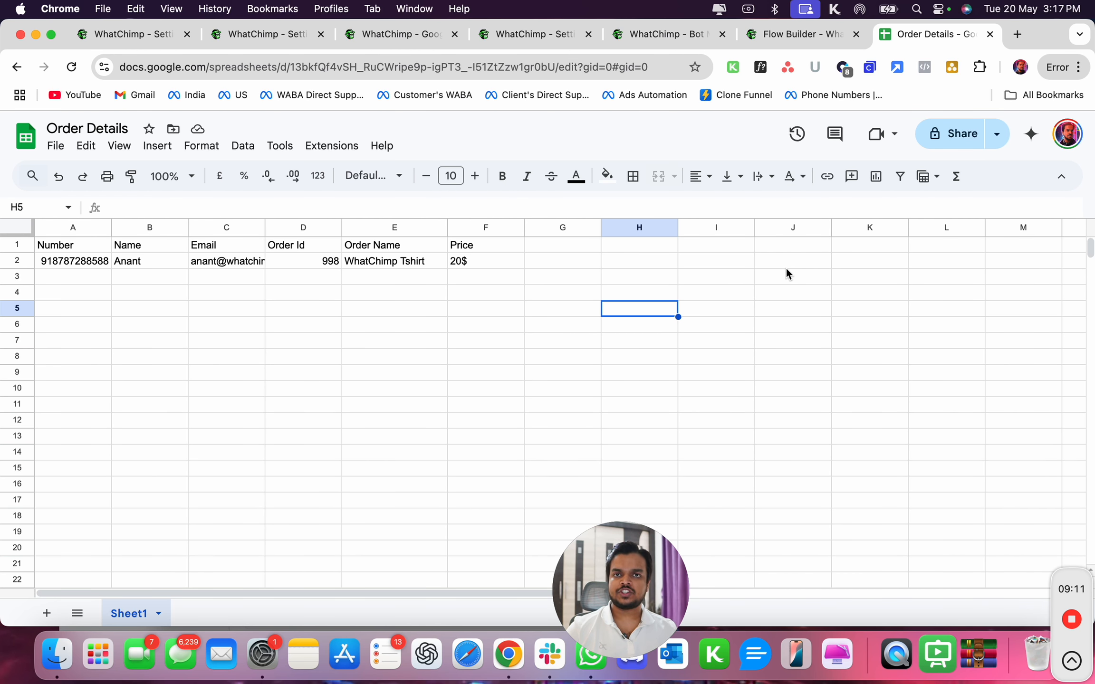